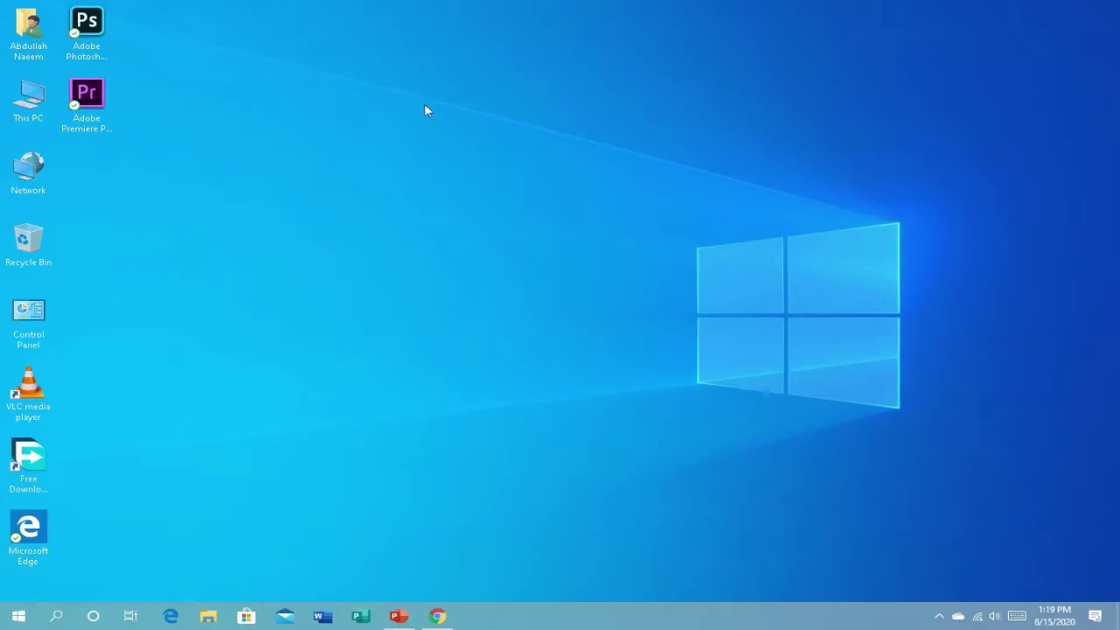
# Step: Go to the user's Downloads folder and launch filmora_setup_full846.exe
pyautogui.moveTo(403, 3)
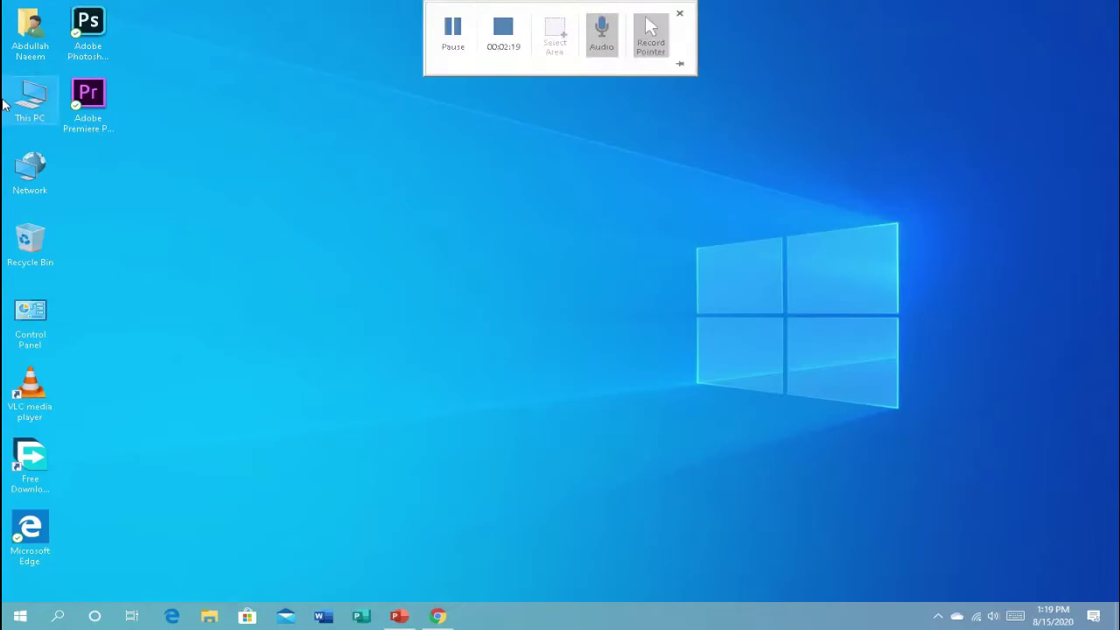
pyautogui.doubleClick(31, 30)
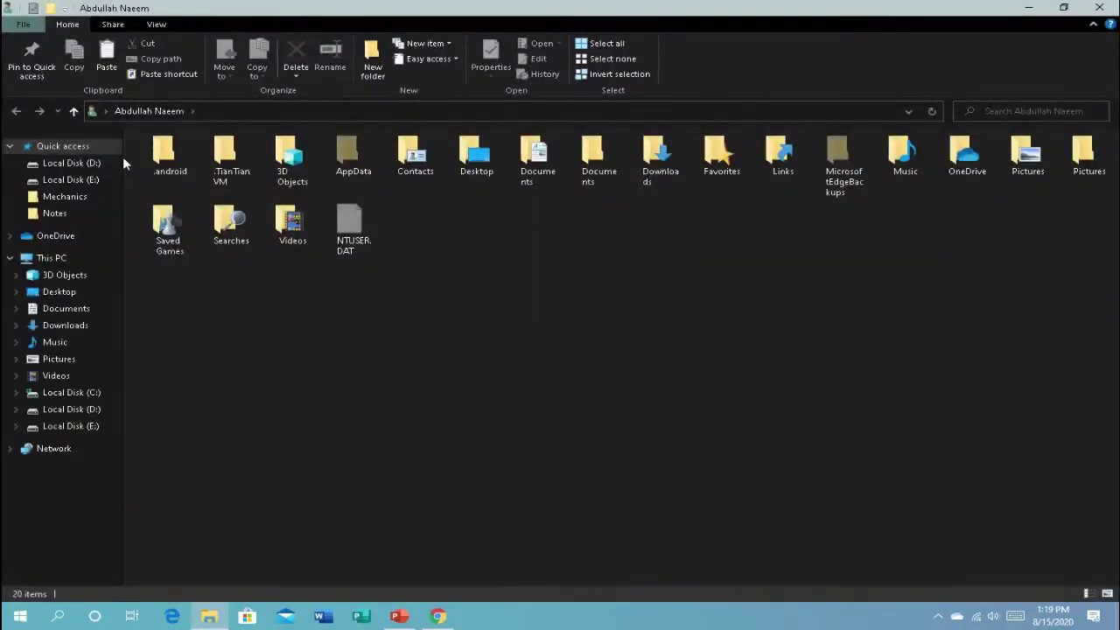
pyautogui.click(75, 325)
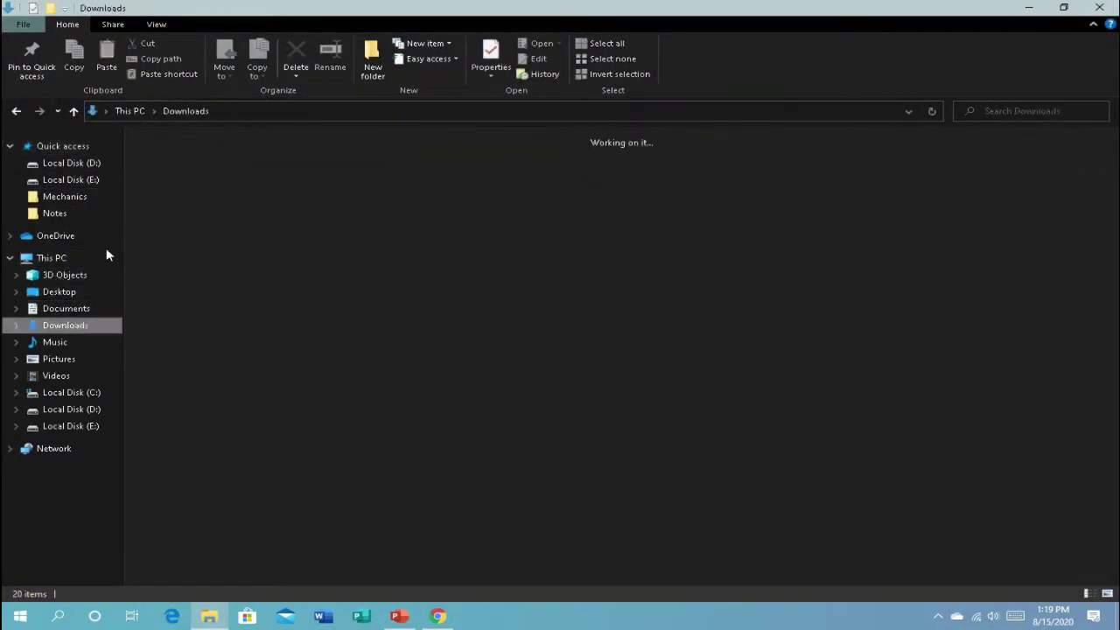
pyautogui.click(218, 193)
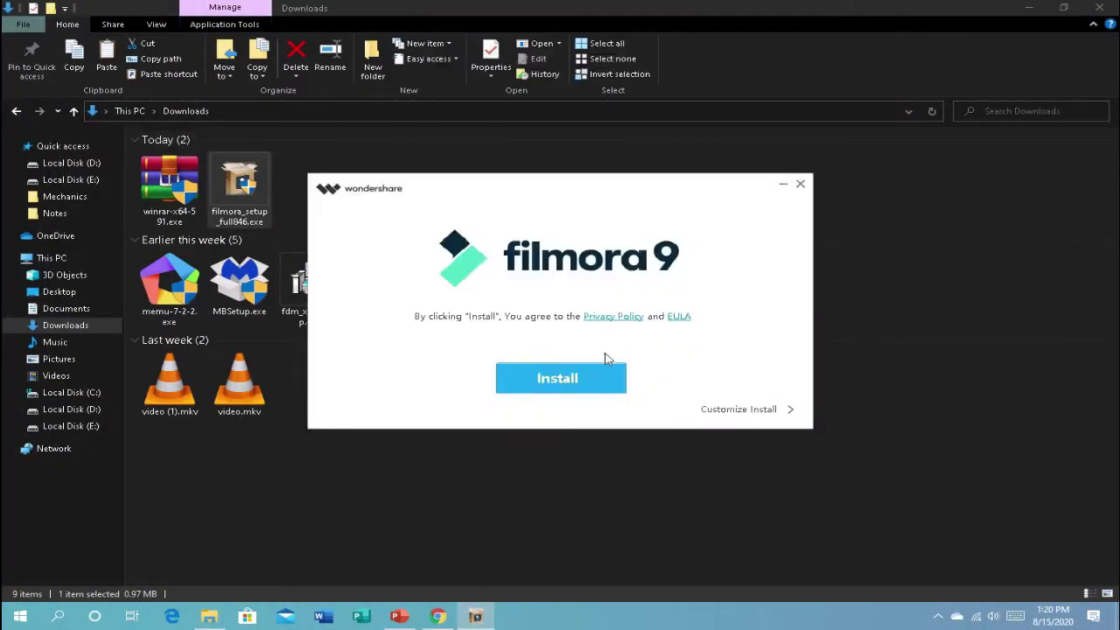
# Step: Run the Filmora 9 install with default settings, closing the Downloads window while it completes
pyautogui.click(582, 390)
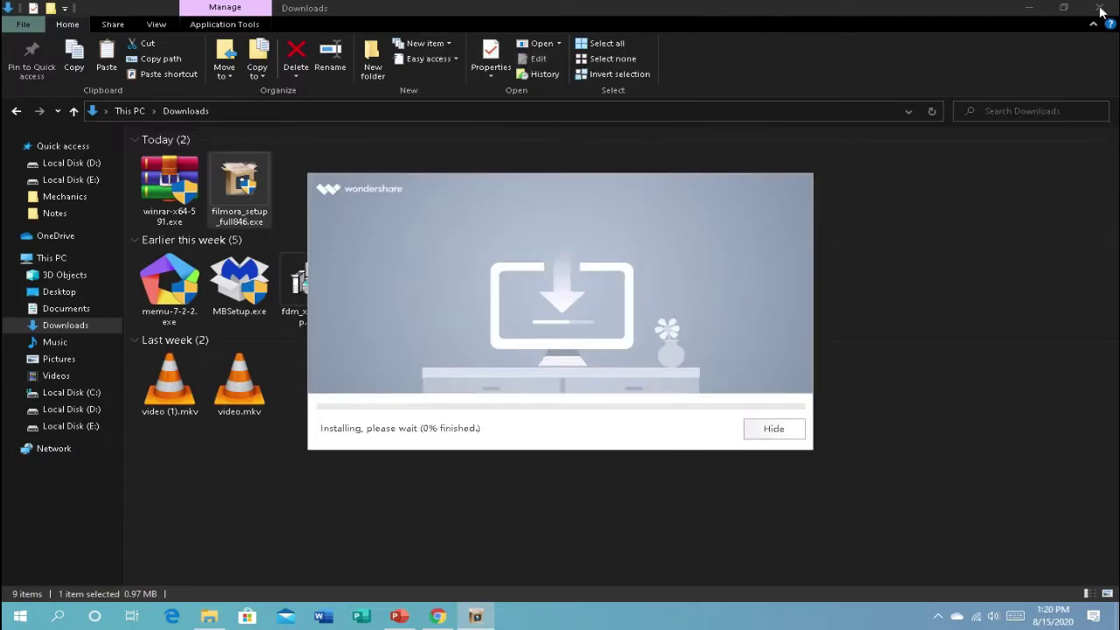
pyautogui.click(1100, 8)
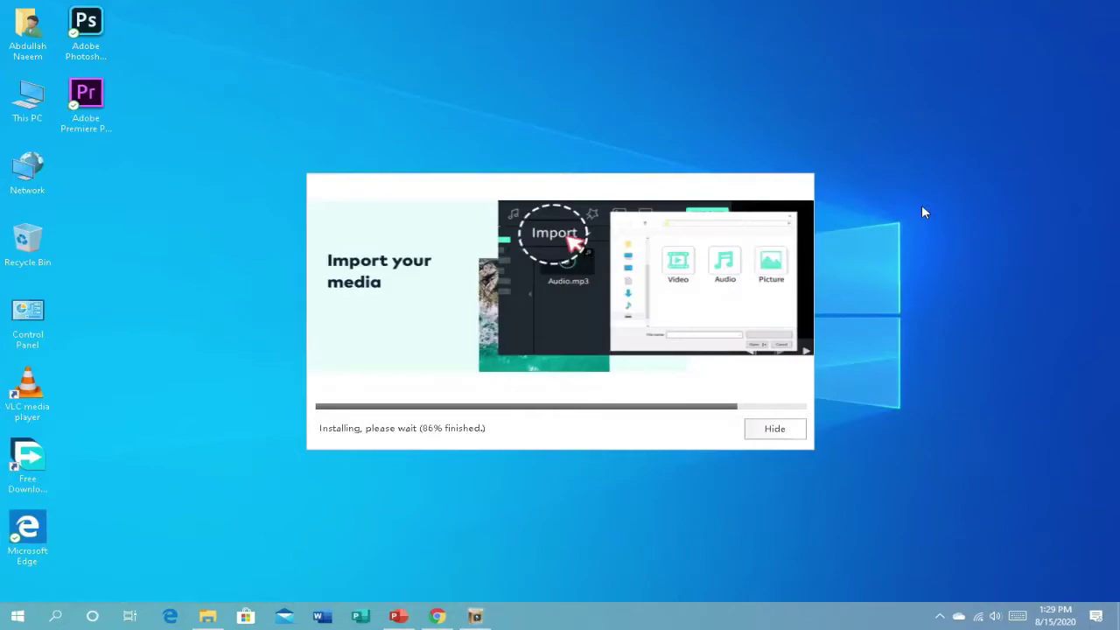
pyautogui.moveTo(462, 8)
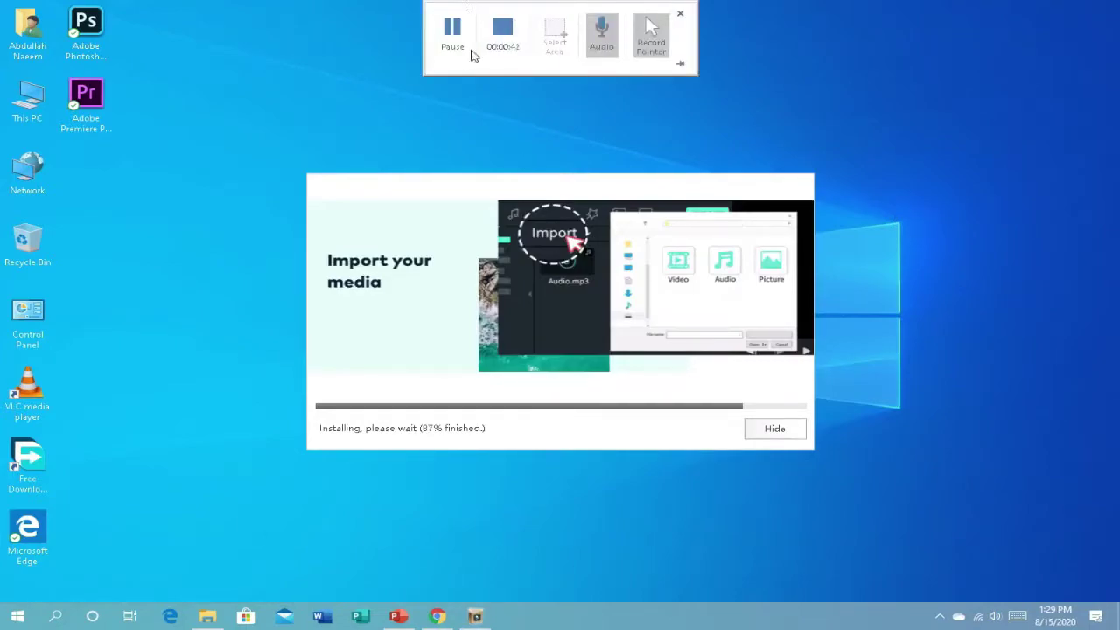
pyautogui.click(453, 31)
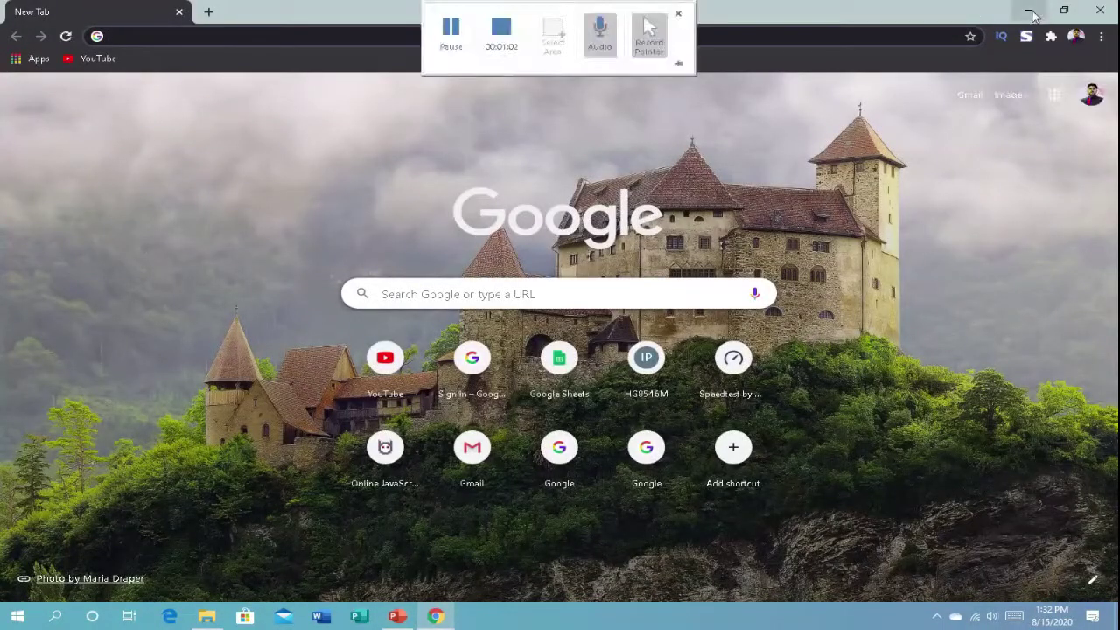
# Step: Minimize Chrome and start Filmora9 from its desktop icon
pyautogui.click(1030, 11)
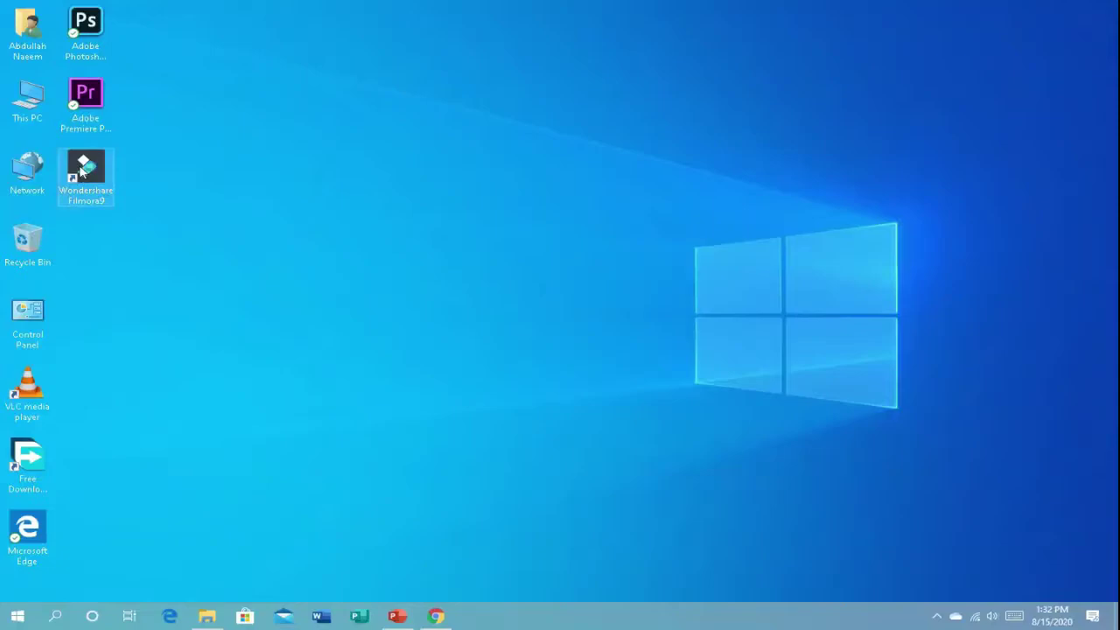
pyautogui.doubleClick(81, 172)
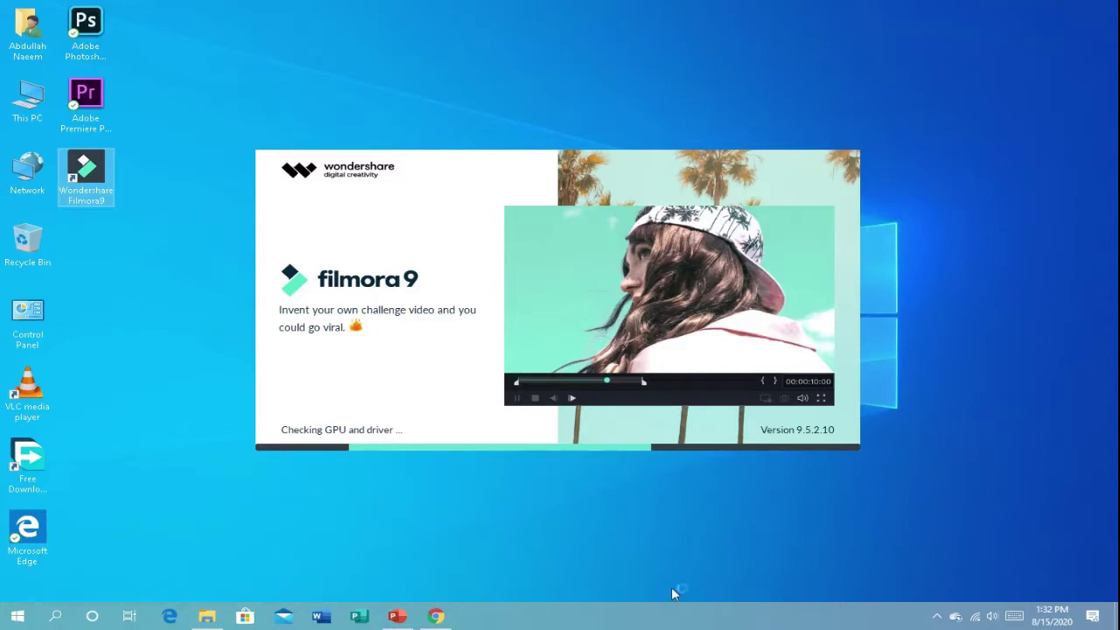
pyautogui.moveTo(377, 4)
pyautogui.click(451, 30)
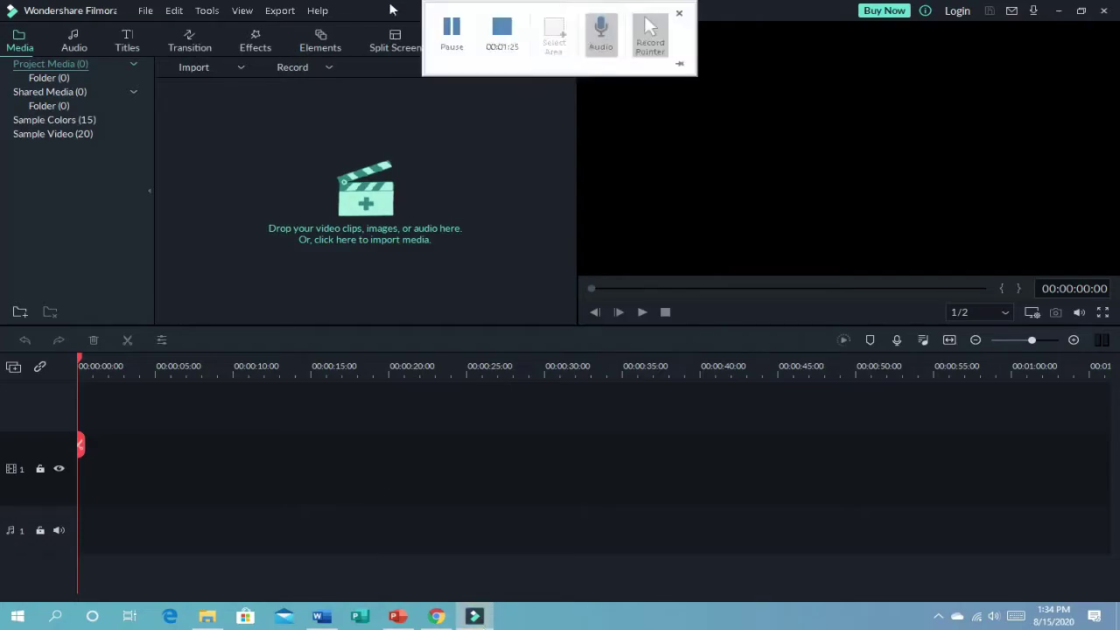
# Step: Open Help > Activate Filmora9, switch to licence-code activation, and bring up the registration-codes Word document
pyautogui.click(321, 10)
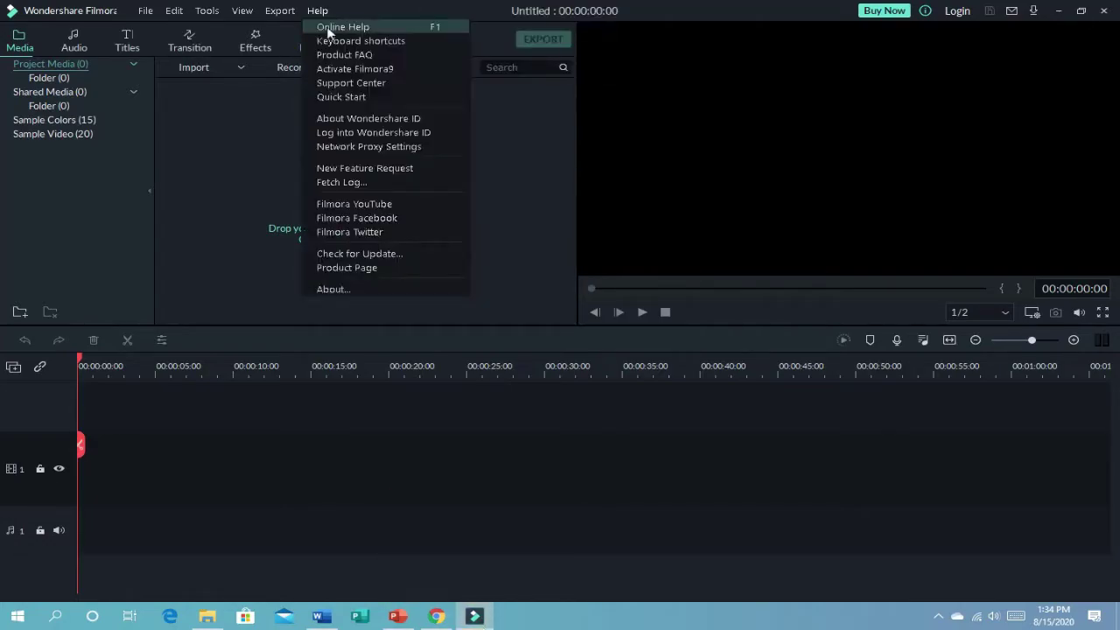
pyautogui.click(357, 69)
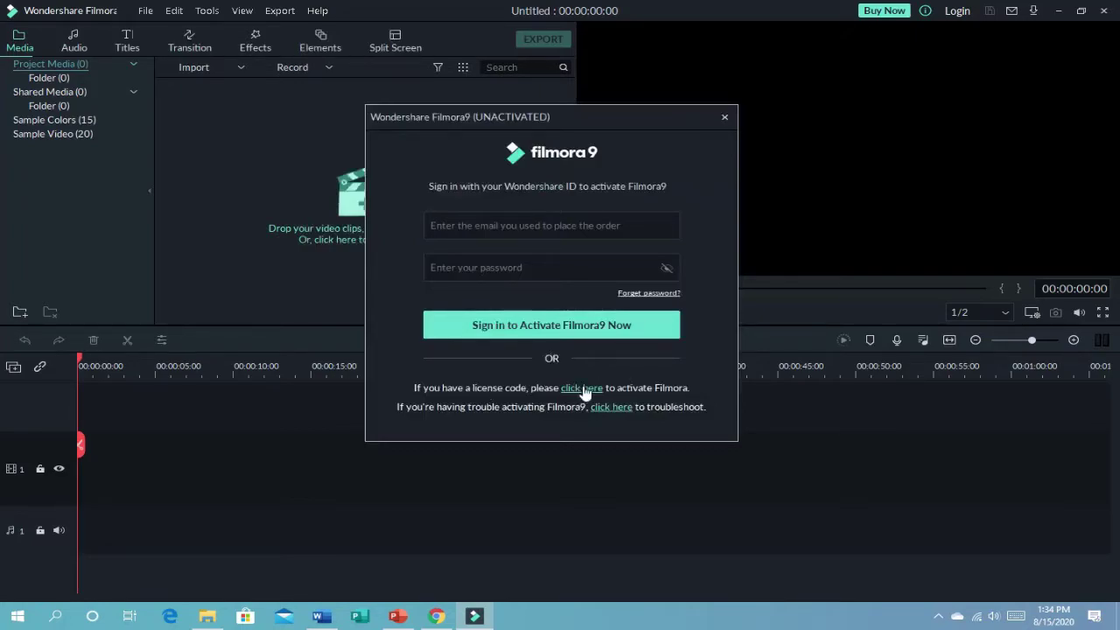
pyautogui.click(582, 388)
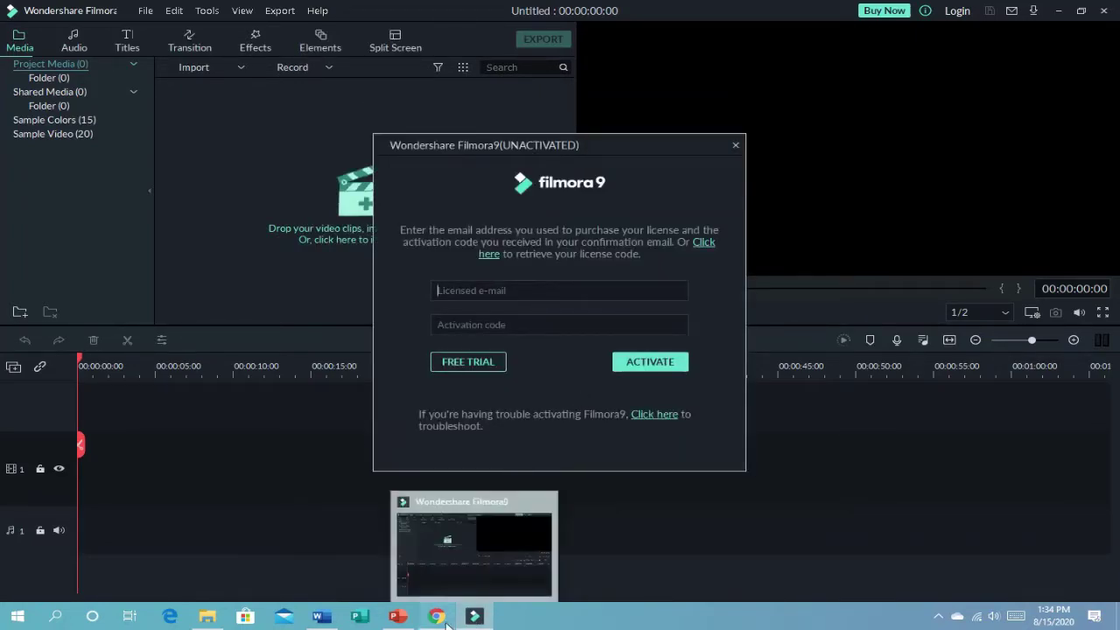
pyautogui.moveTo(397, 616)
pyautogui.click(322, 616)
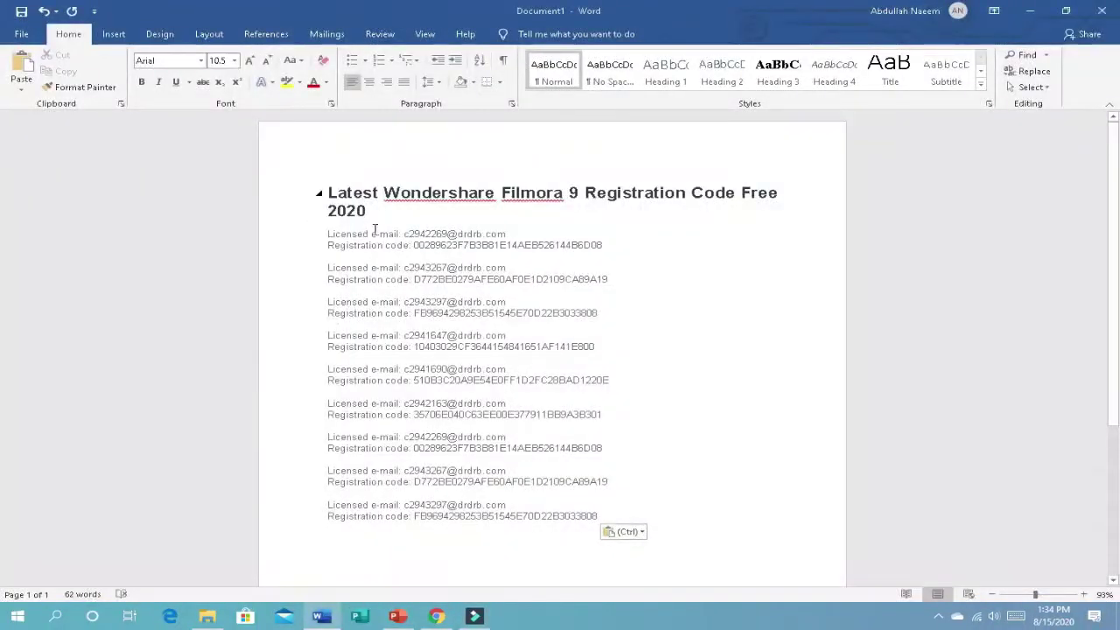
# Step: Copy the first licensed e-mail from Word into Filmora's Licensed e-mail field
pyautogui.moveTo(405, 234); pyautogui.dragTo(506, 235)
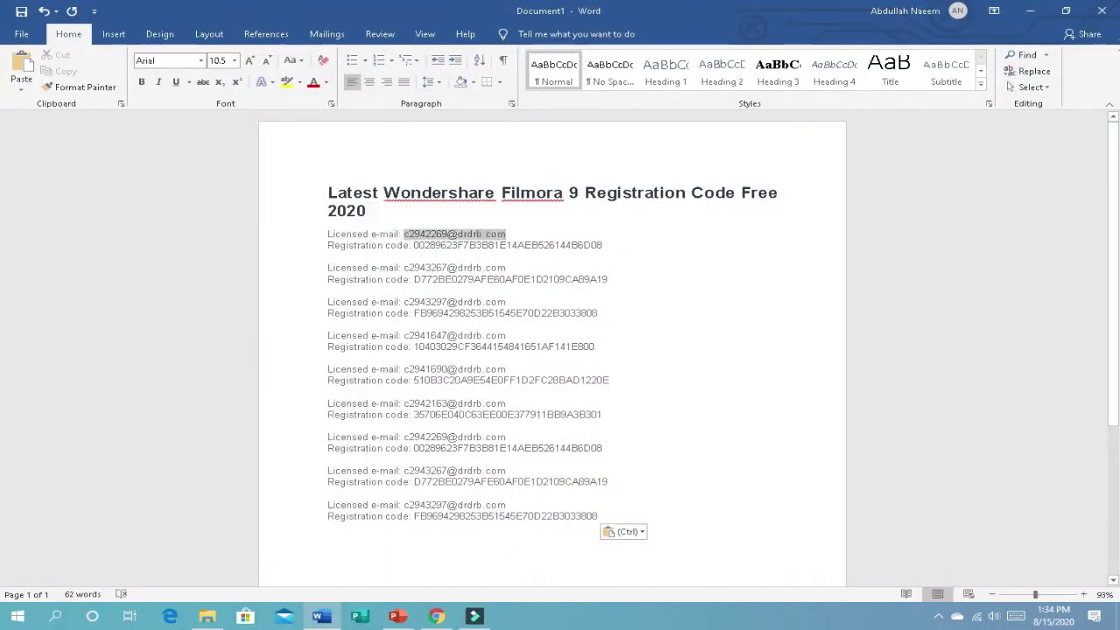
pyautogui.hotkey('ctrl', 'c')
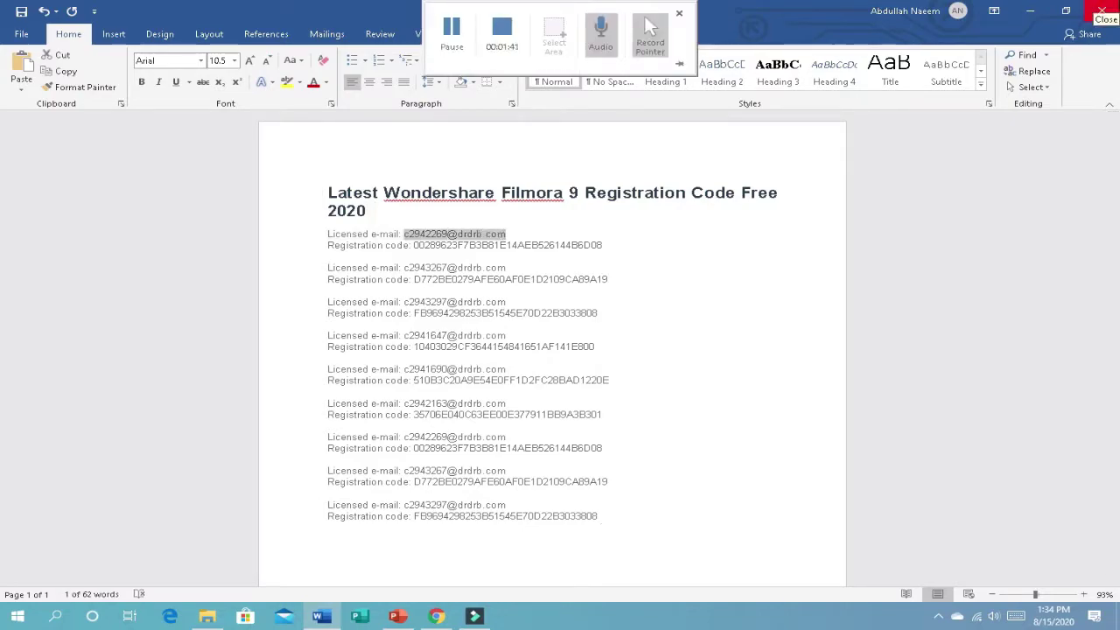
pyautogui.click(475, 616)
pyautogui.click(518, 296)
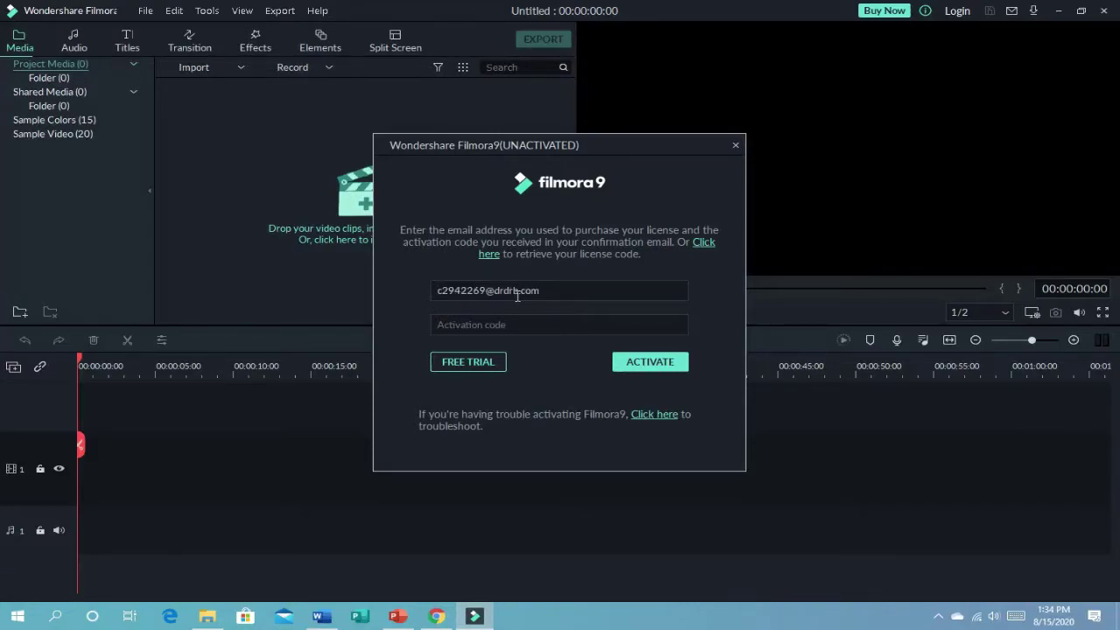
pyautogui.click(507, 322)
# Step: Select the matching first registration code in Word, then return to the activation form
pyautogui.click(437, 617)
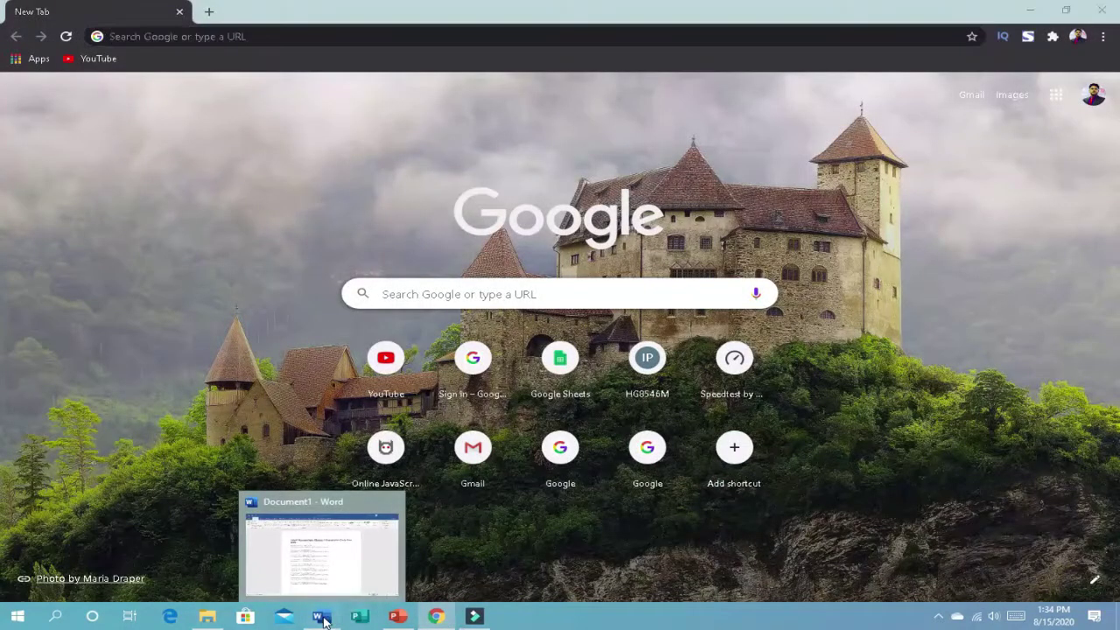
pyautogui.click(322, 619)
pyautogui.moveTo(410, 246)
pyautogui.mouseDown()
pyautogui.moveTo(617, 254)
pyautogui.moveTo(420, 252)
pyautogui.mouseUp()
pyautogui.click(610, 246)
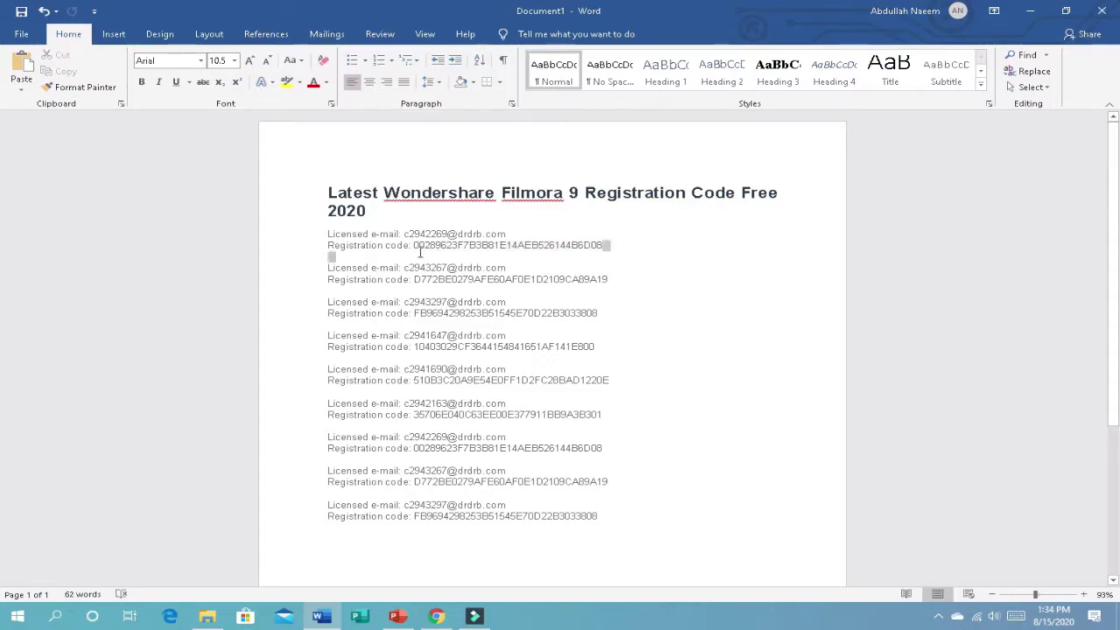
pyautogui.doubleClick(416, 247)
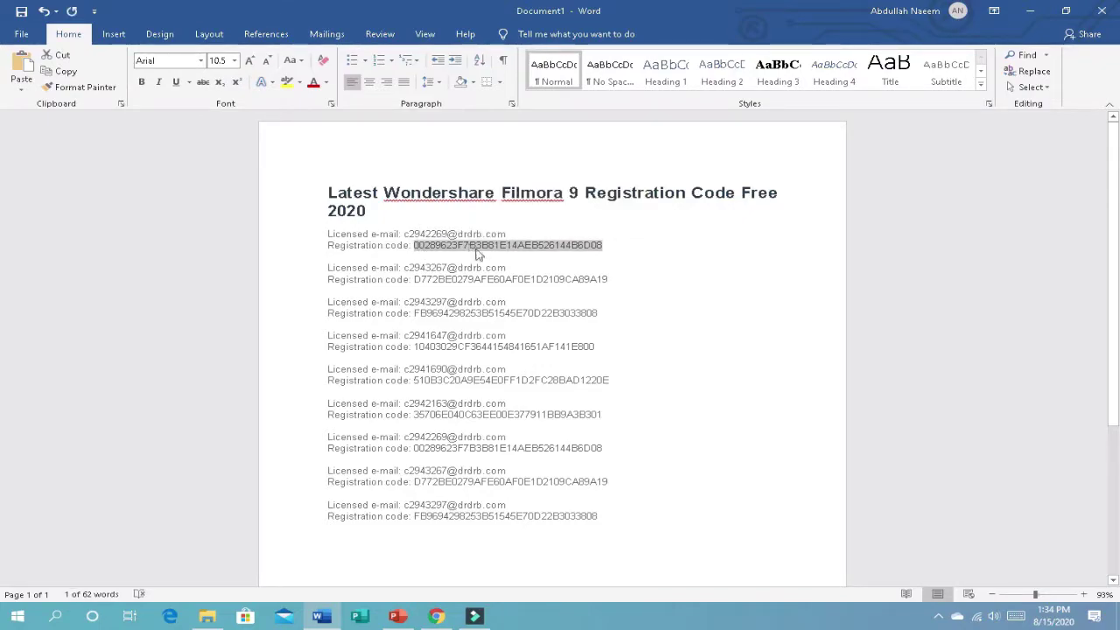
pyautogui.moveTo(475, 616)
pyautogui.click(473, 547)
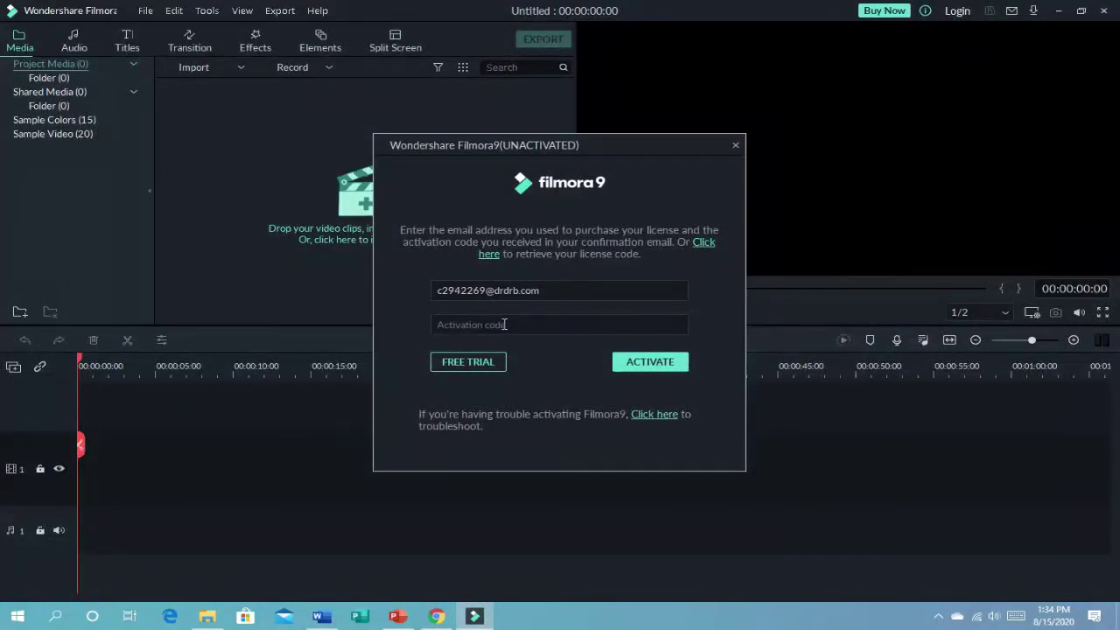
# Step: Paste the registration code to activate, dismiss the confirmation and Wondershare web page, then retry the online check
pyautogui.hotkey('ctrl', 'v')
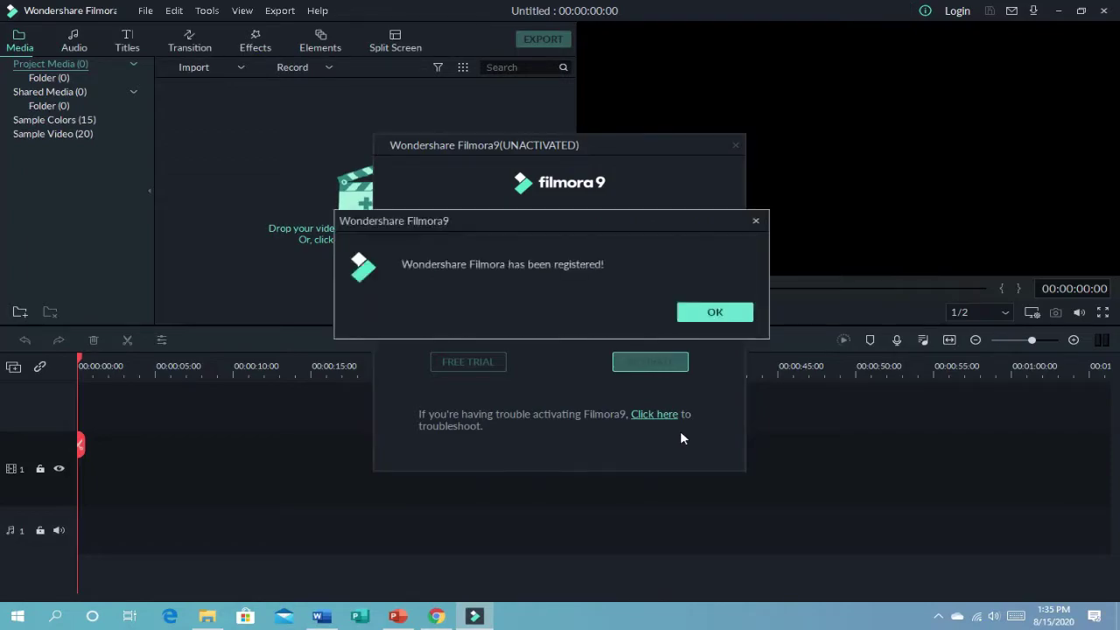
pyautogui.click(716, 319)
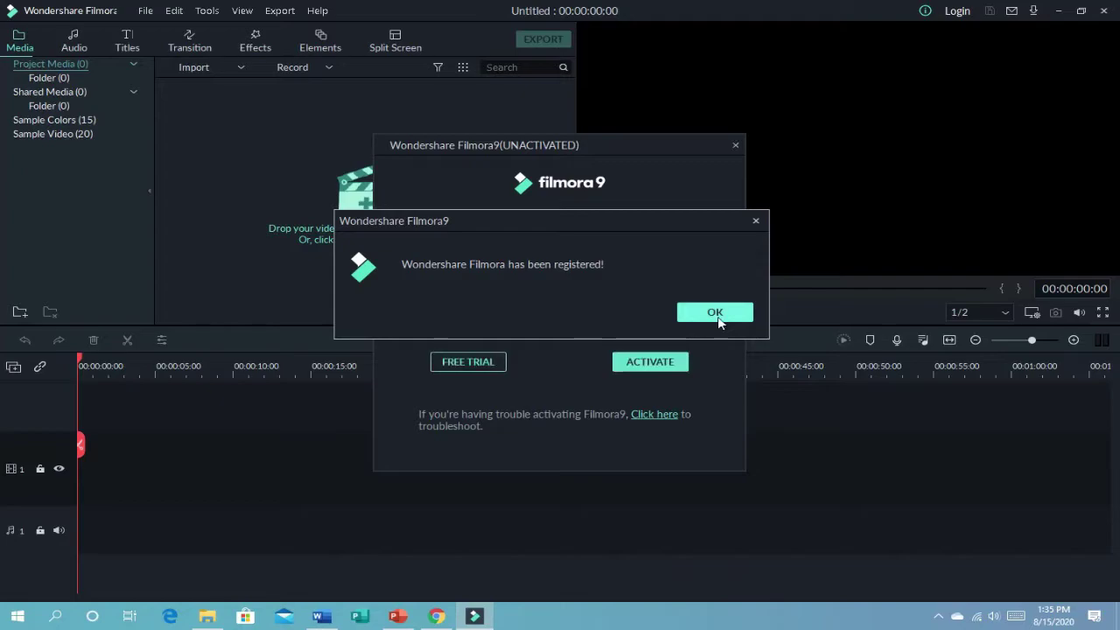
pyautogui.click(721, 315)
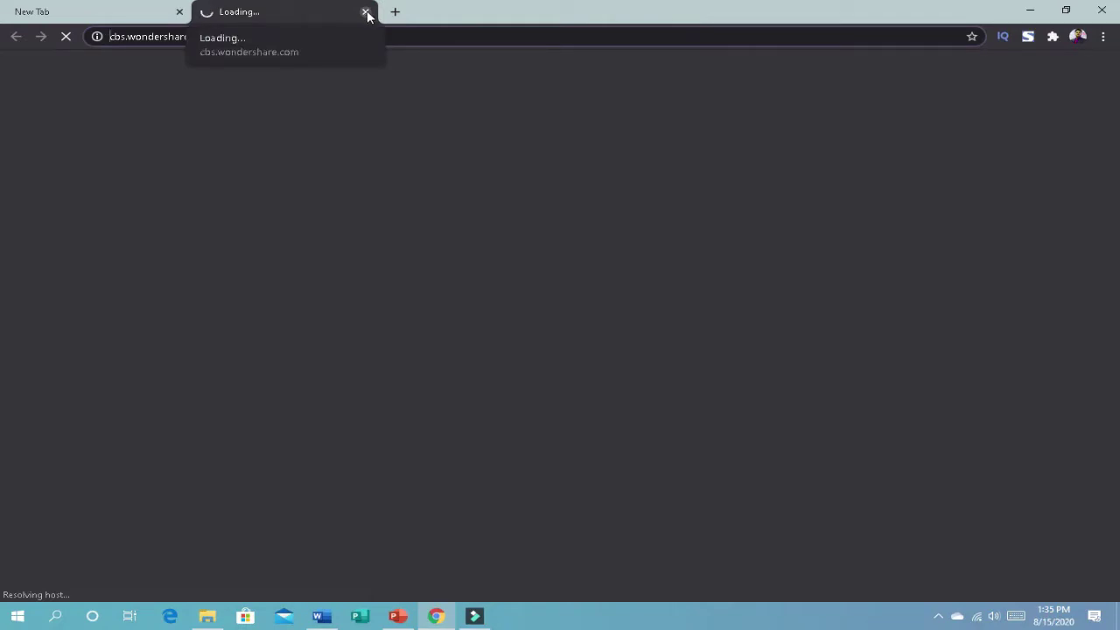
pyautogui.click(366, 12)
pyautogui.click(476, 616)
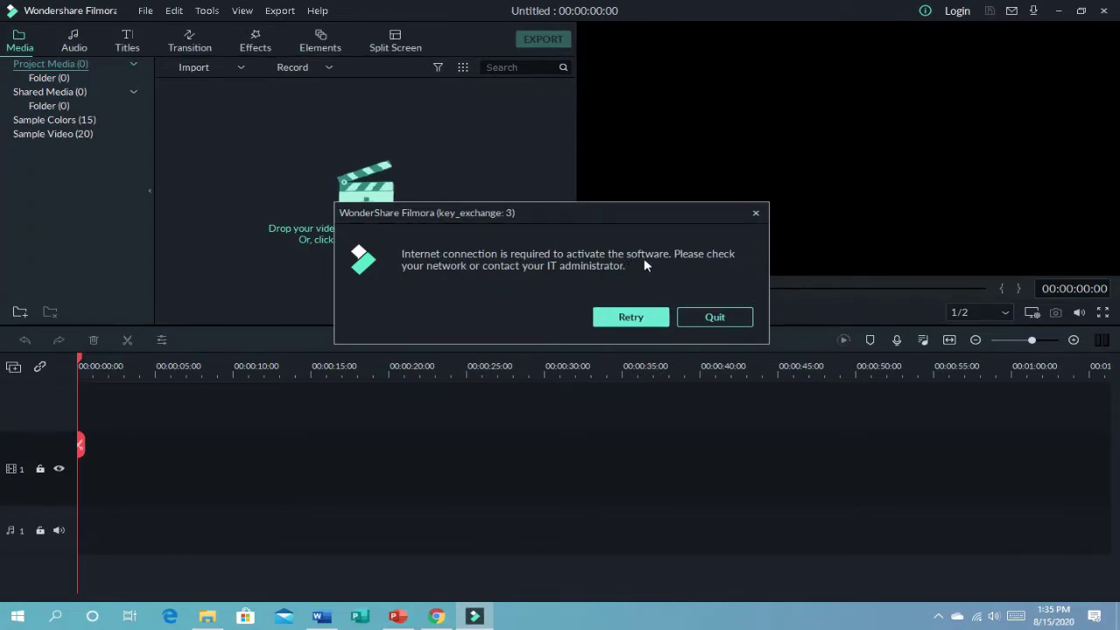
pyautogui.click(637, 319)
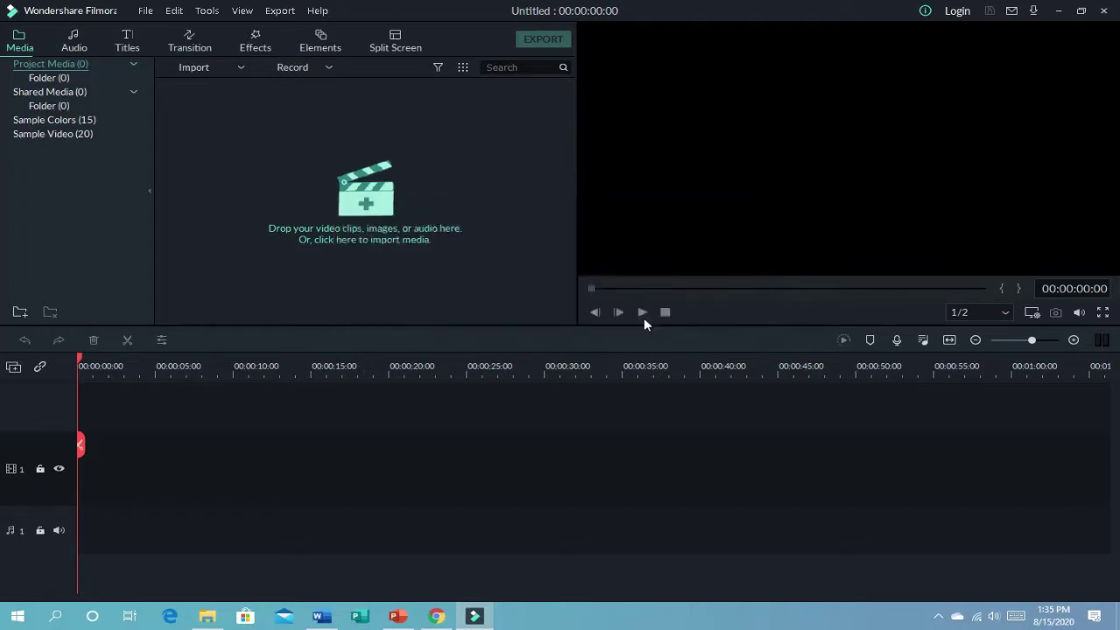
# Step: Check activation status via Help > Activate Filmora9 and dismiss the key_exchange validation error
pyautogui.click(318, 11)
pyautogui.click(352, 66)
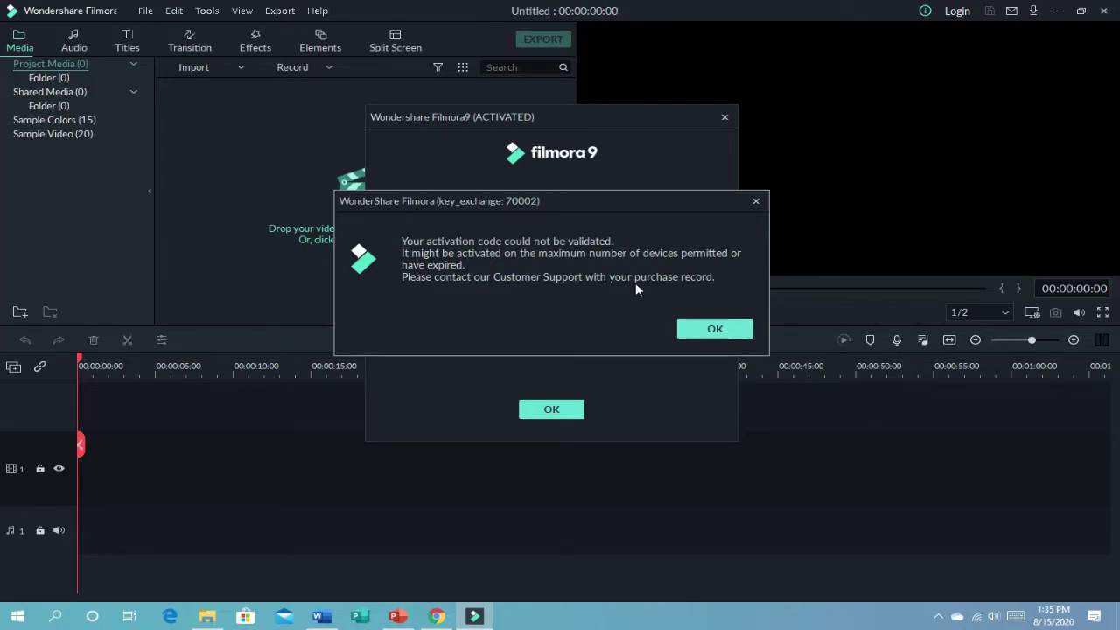
pyautogui.click(744, 329)
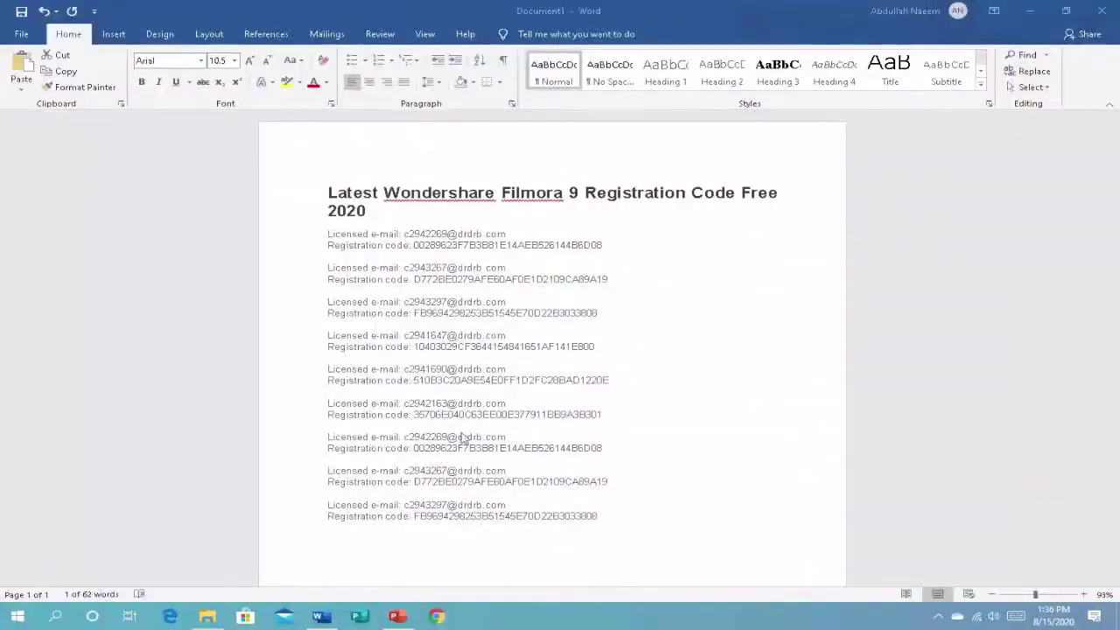
# Step: Minimize Word and PowerPoint, then relaunch Filmora9 from the desktop icon
pyautogui.doubleClick(508, 245)
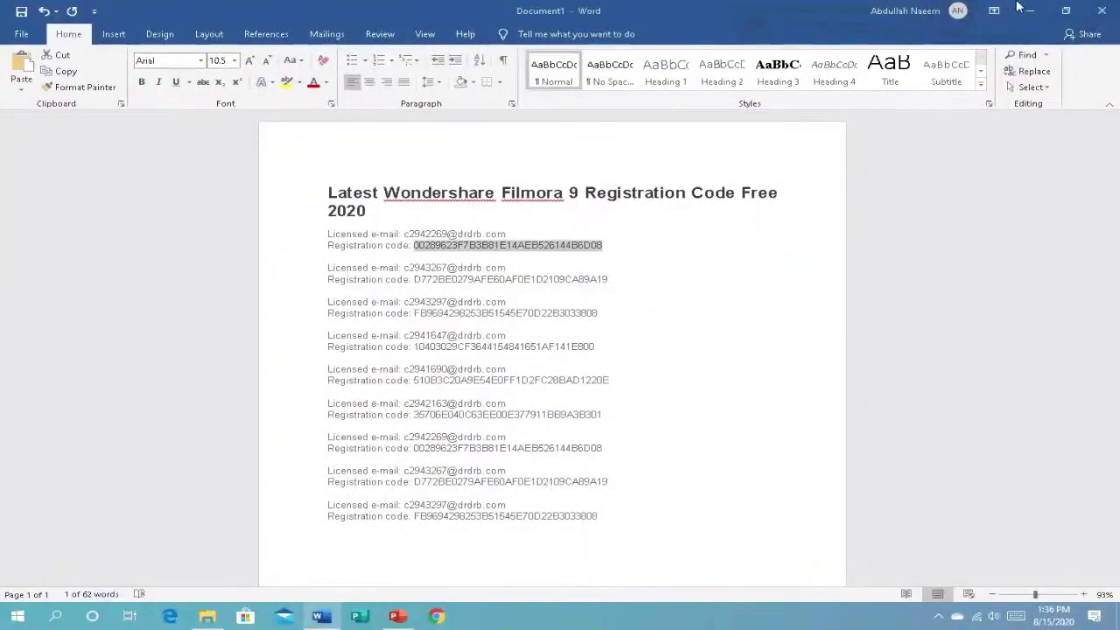
pyautogui.click(1031, 11)
pyautogui.click(1034, 10)
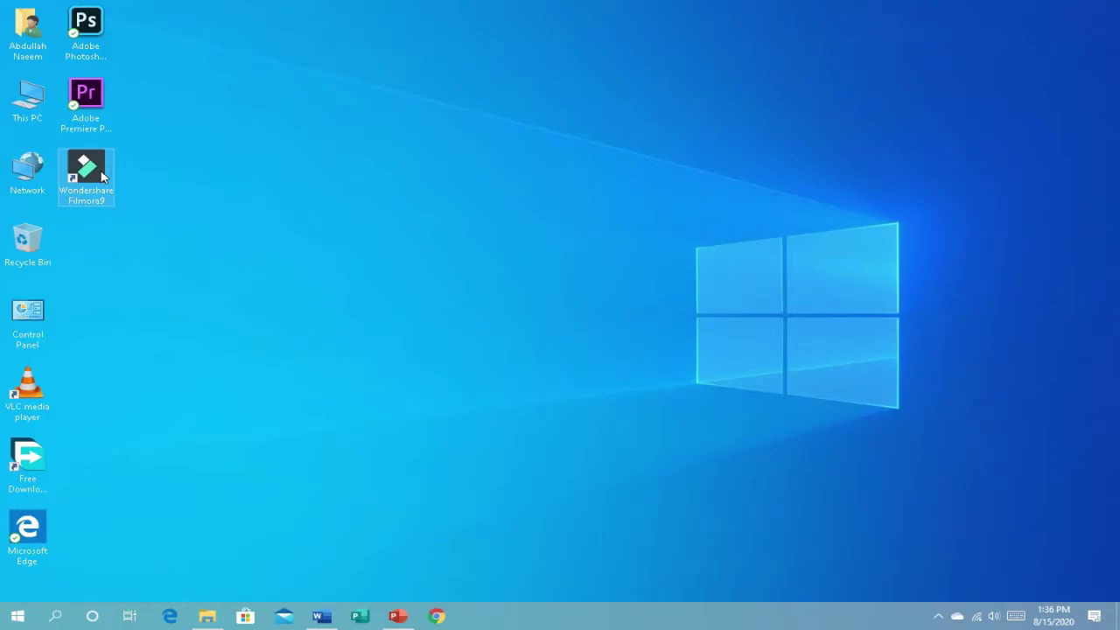
pyautogui.doubleClick(103, 176)
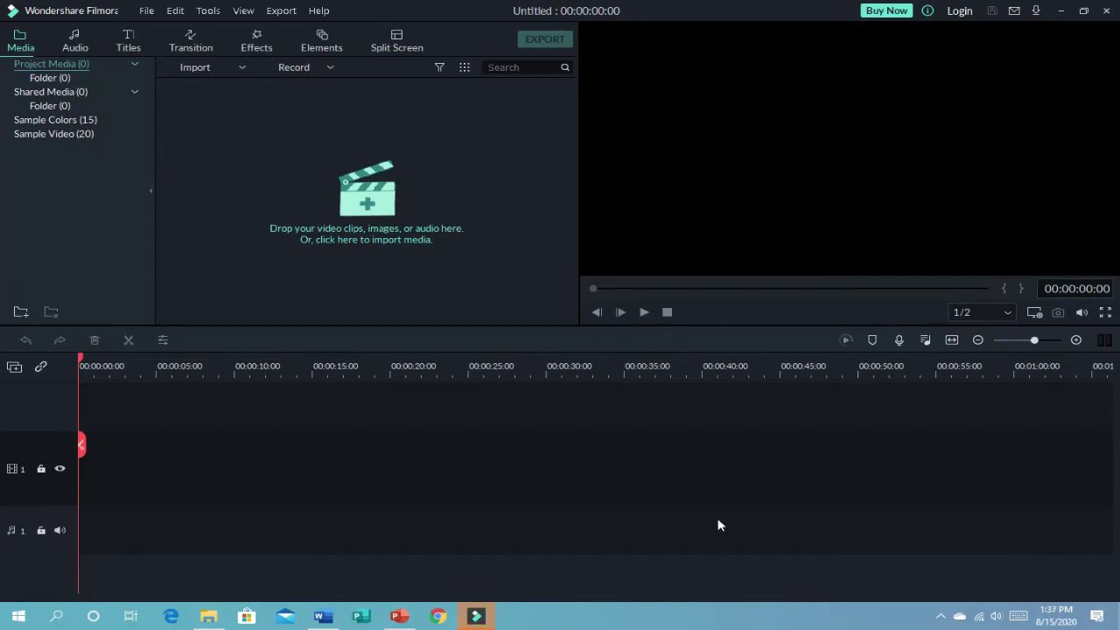
pyautogui.moveTo(478, 625)
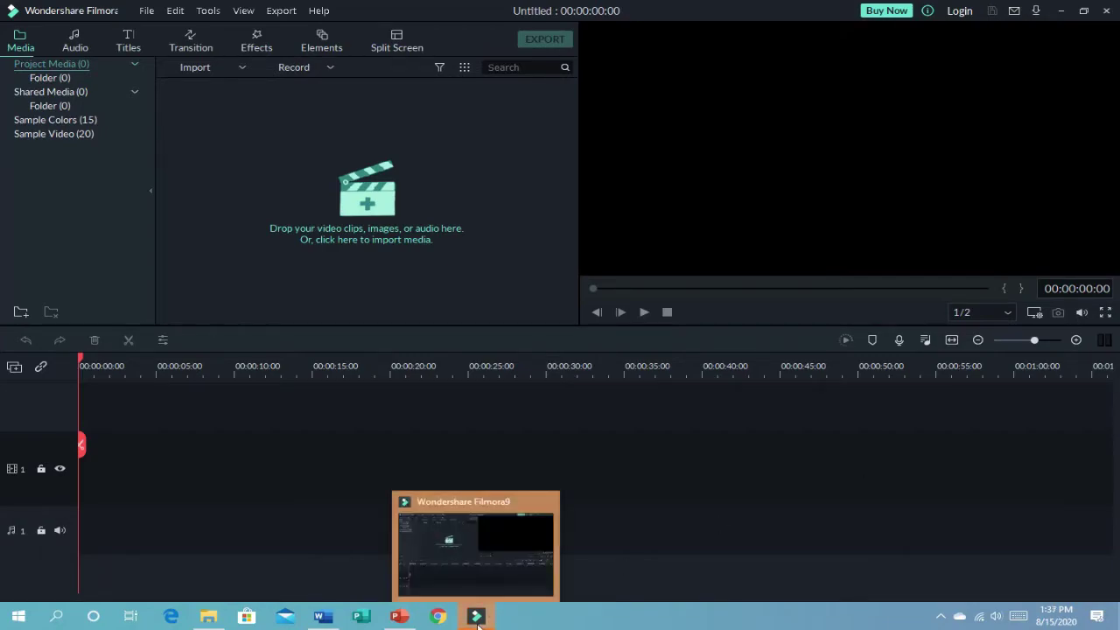
pyautogui.click(320, 12)
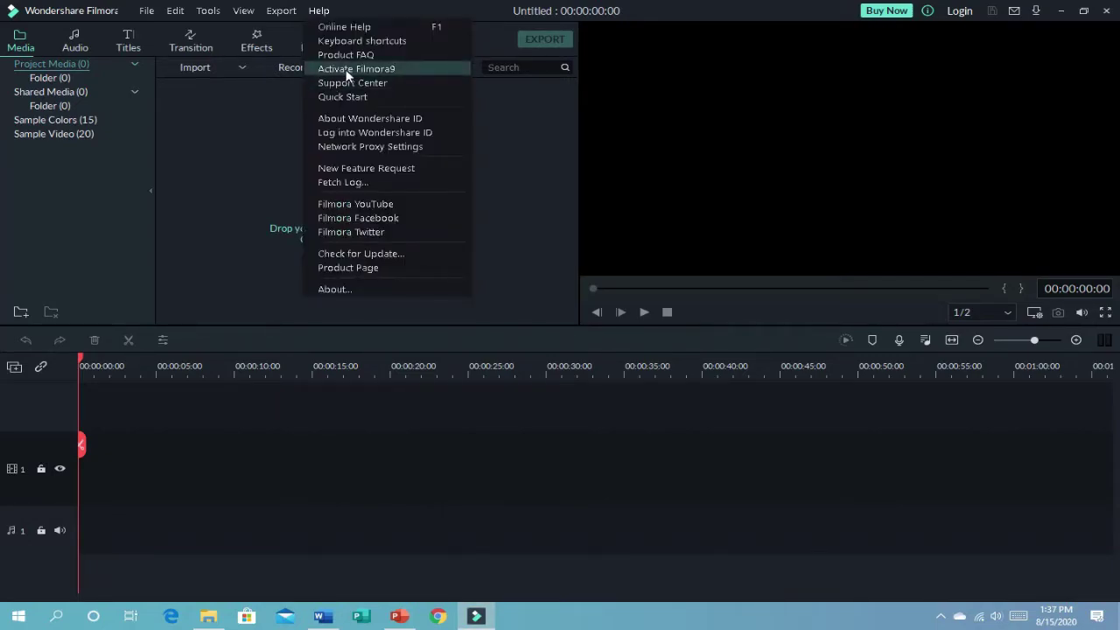
pyautogui.click(348, 72)
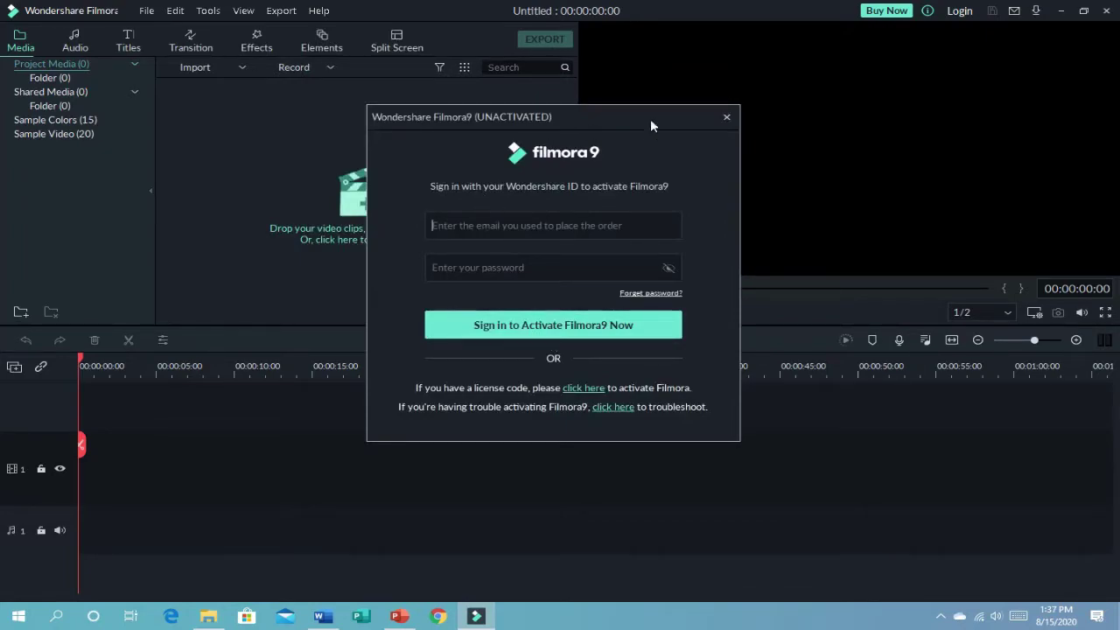
pyautogui.click(728, 116)
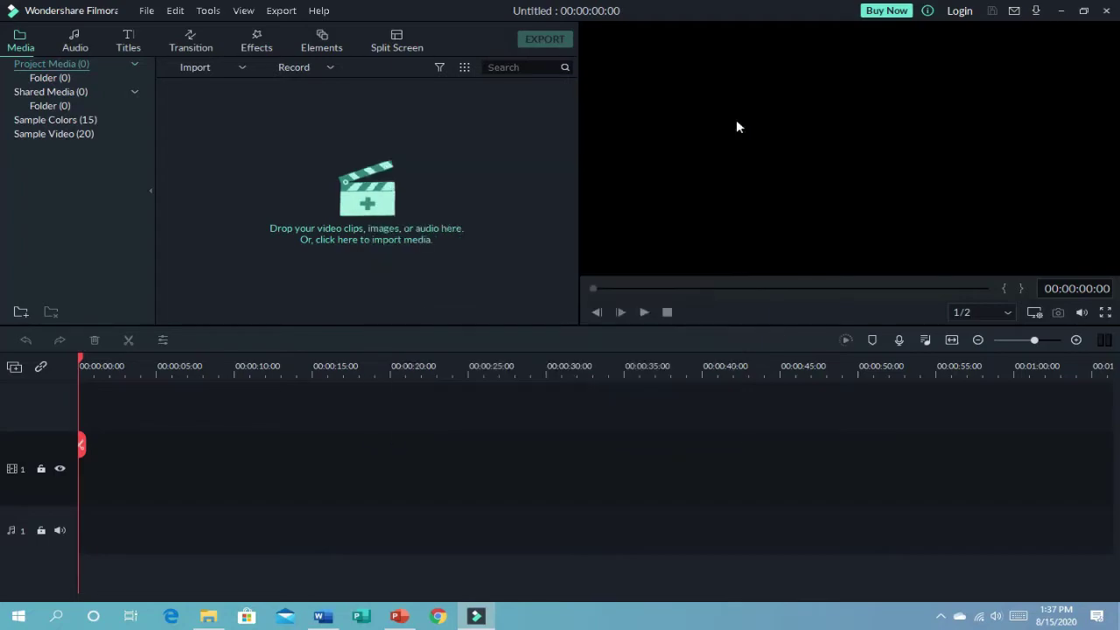
# Step: In Task Manager's Details list, find WSHelper.exe and open its file location
pyautogui.rightClick(929, 622)
pyautogui.click(942, 546)
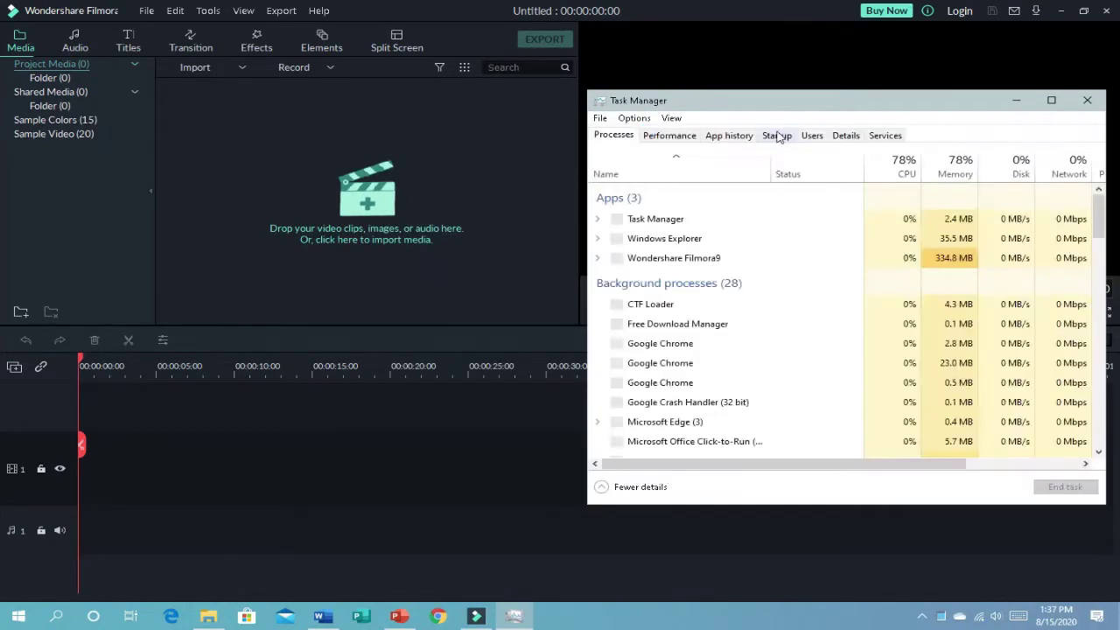
pyautogui.click(845, 136)
pyautogui.scroll(-10, 751, 235)
pyautogui.scroll(-15, 751, 235)
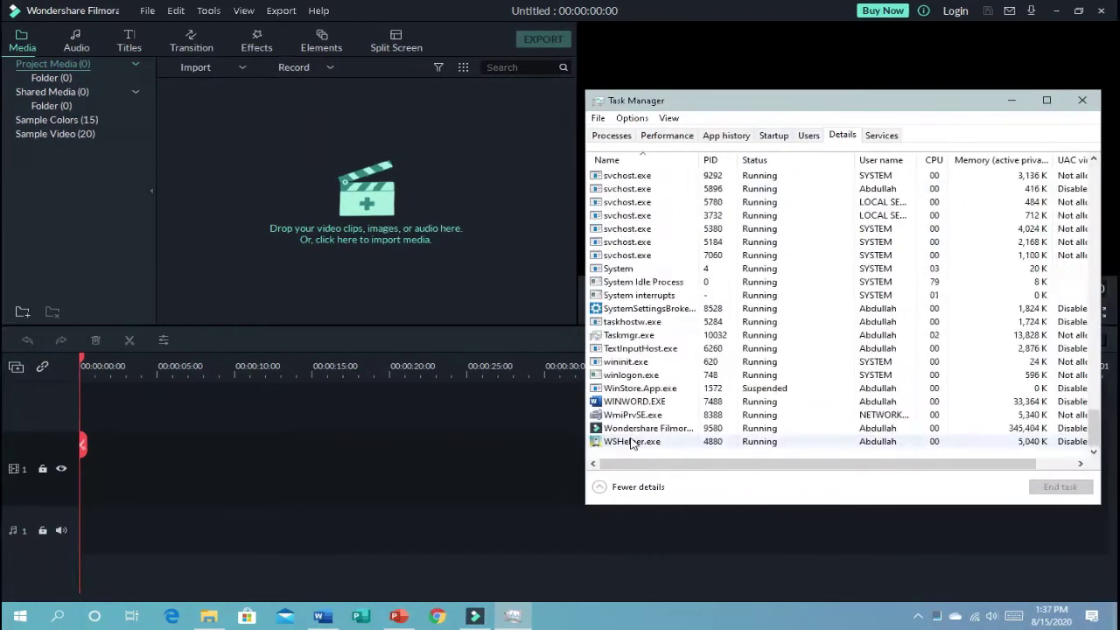
pyautogui.click(632, 443)
pyautogui.rightClick(645, 447)
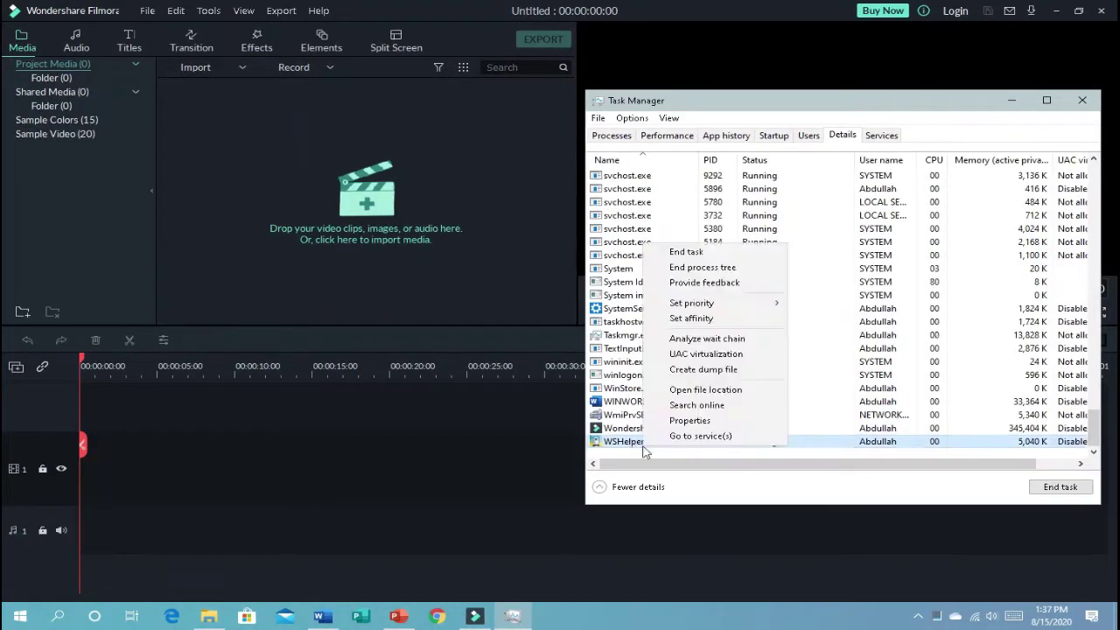
pyautogui.click(707, 389)
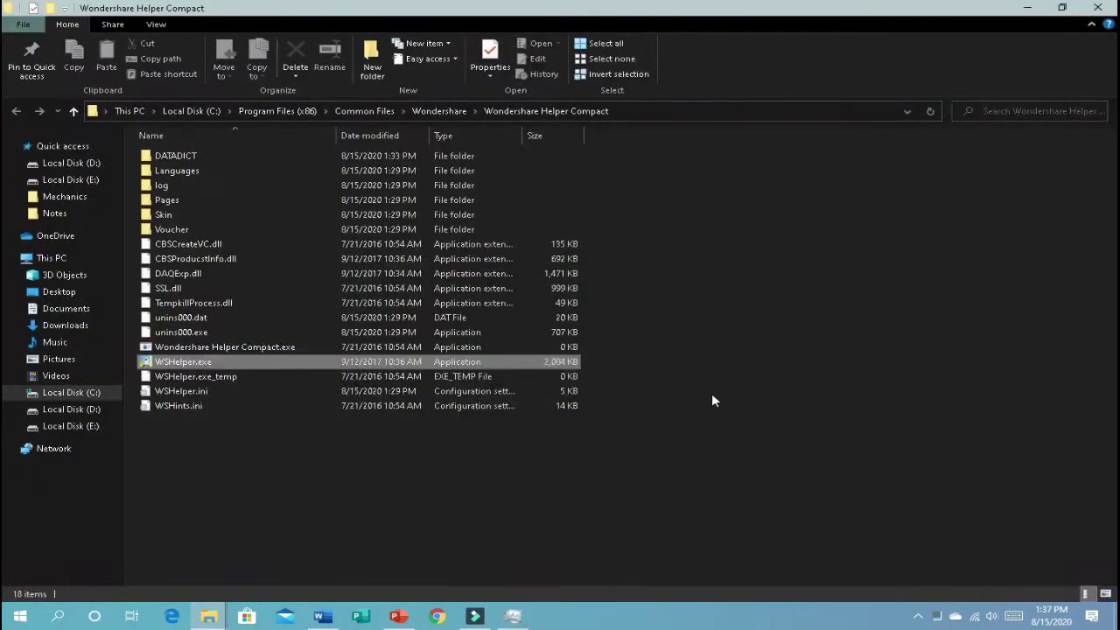
# Step: End the WSHelper.exe and Wondershare Filmora9 processes
pyautogui.moveTo(497, 624)
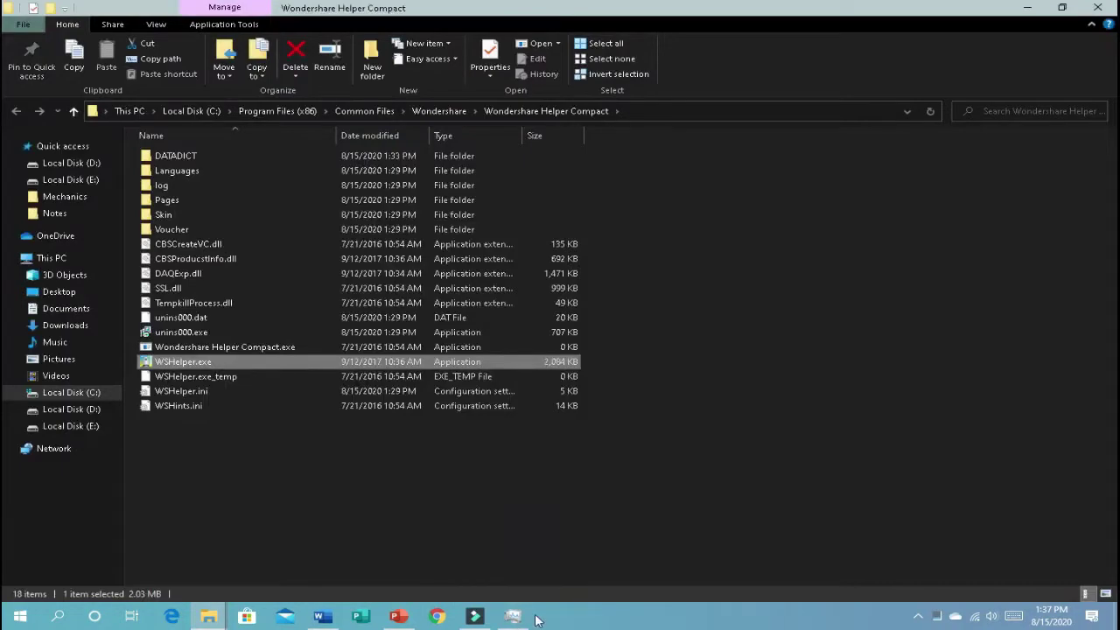
pyautogui.click(513, 618)
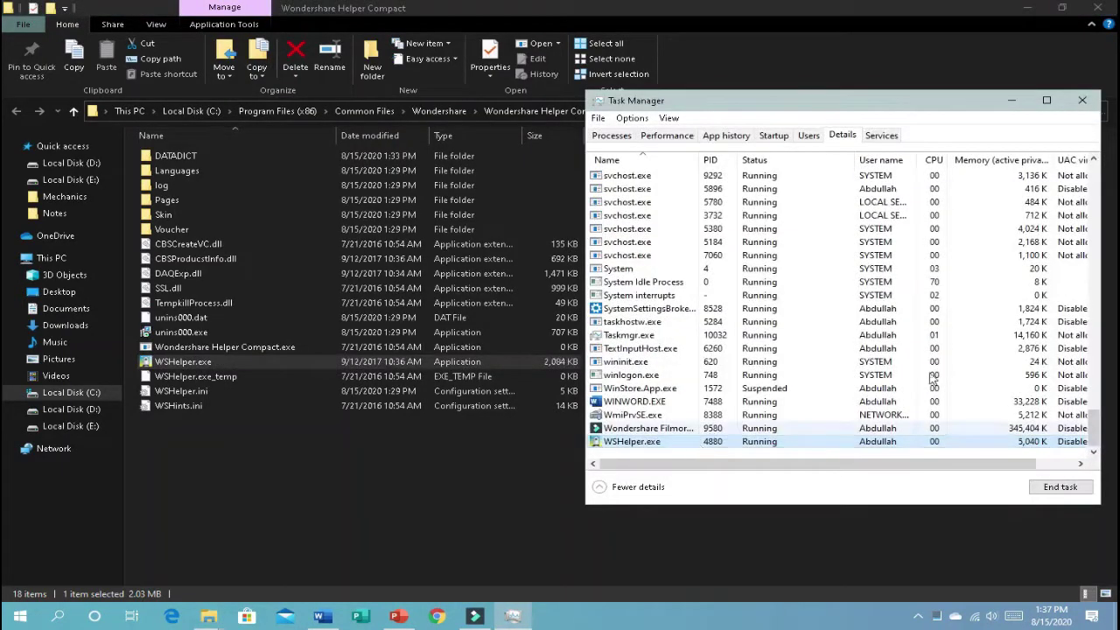
pyautogui.click(1060, 487)
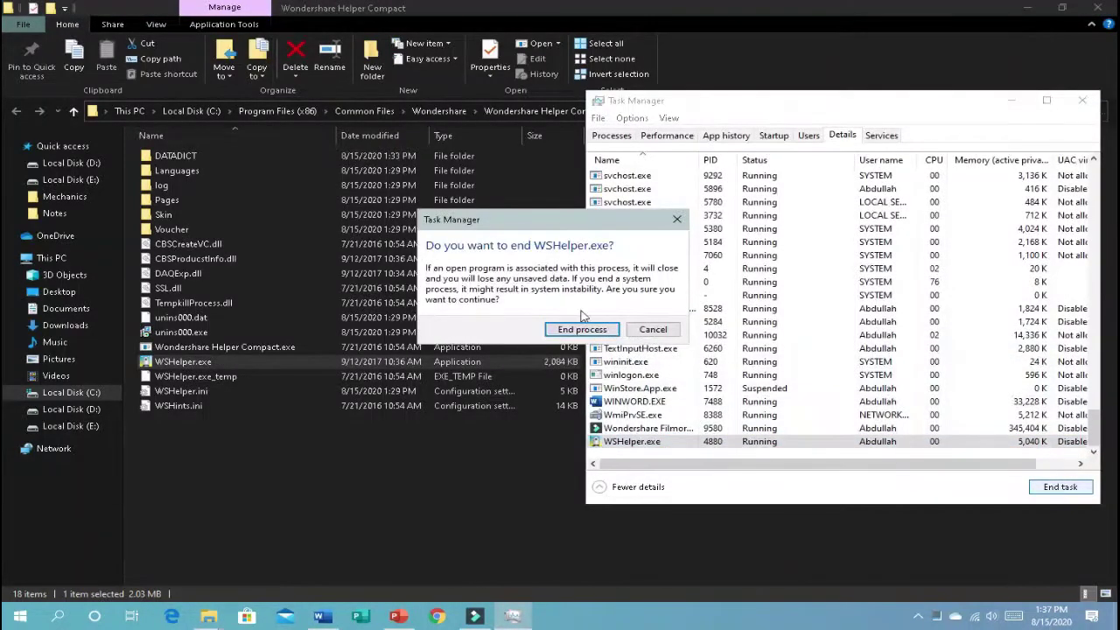
pyautogui.click(583, 398)
pyautogui.click(663, 441)
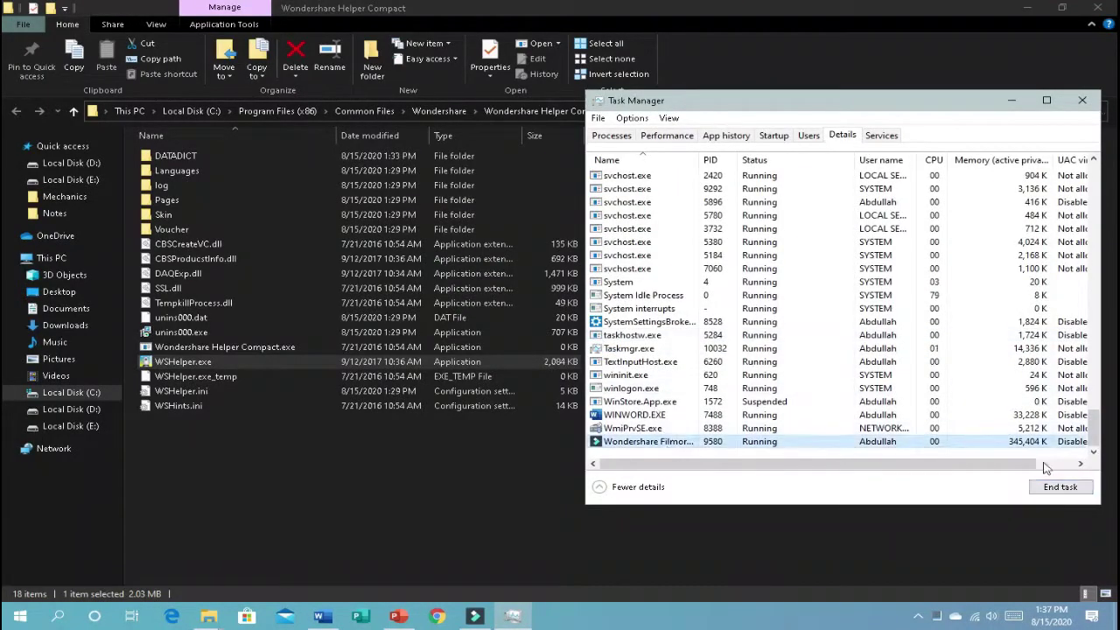
pyautogui.click(1061, 487)
pyautogui.click(582, 337)
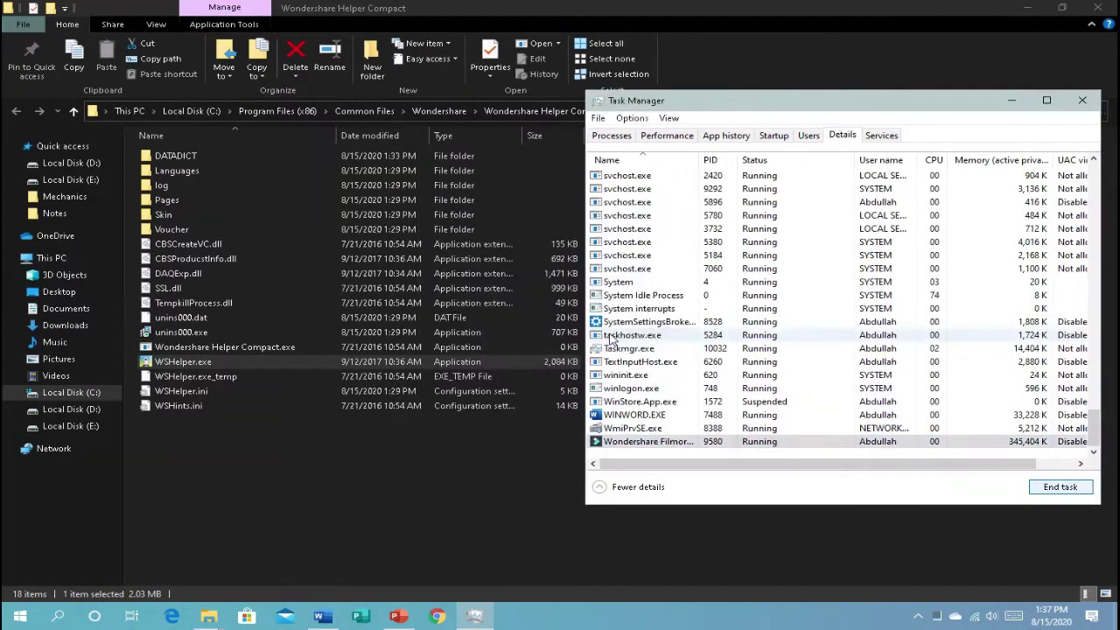
# Step: Delete the WSHelper.exe file, empty the Recycle Bin, and close Task Manager
pyautogui.click(224, 361)
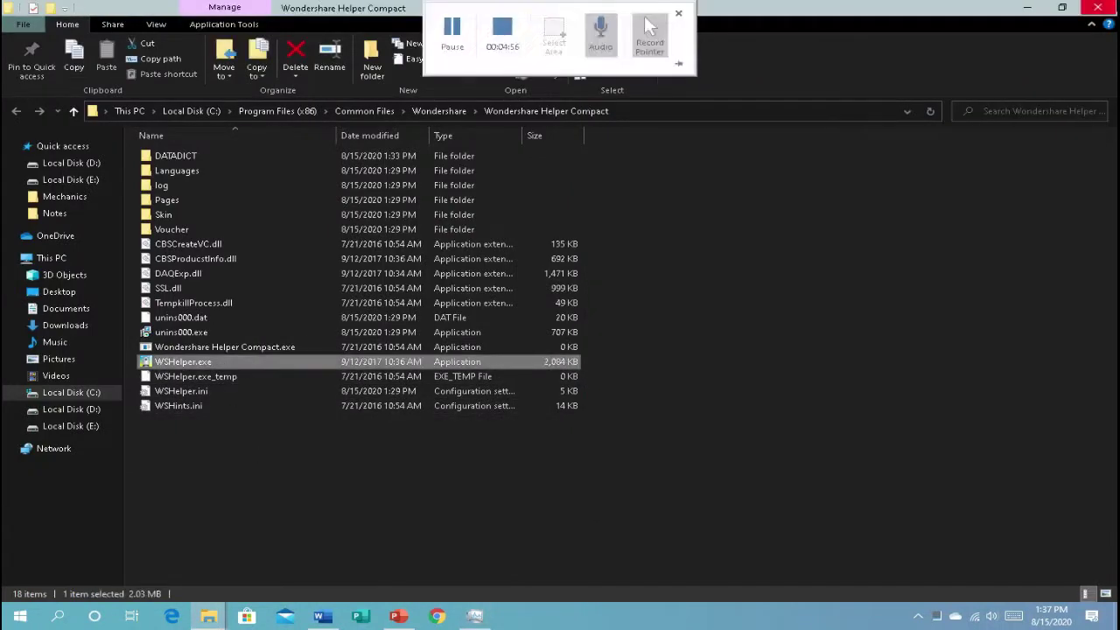
pyautogui.press('Delete')
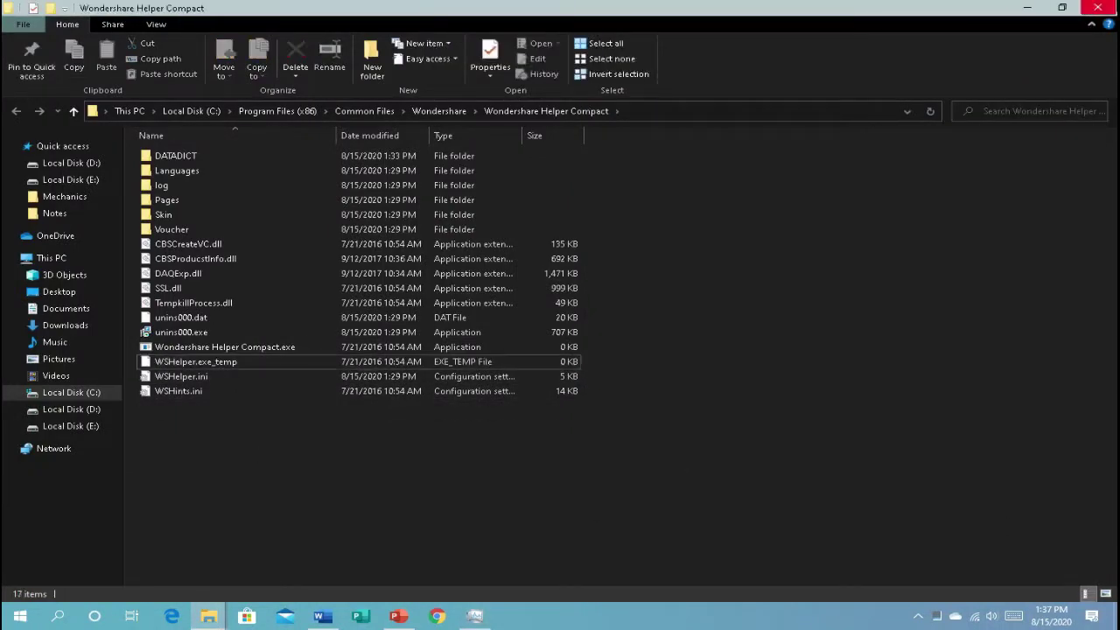
pyautogui.click(1097, 7)
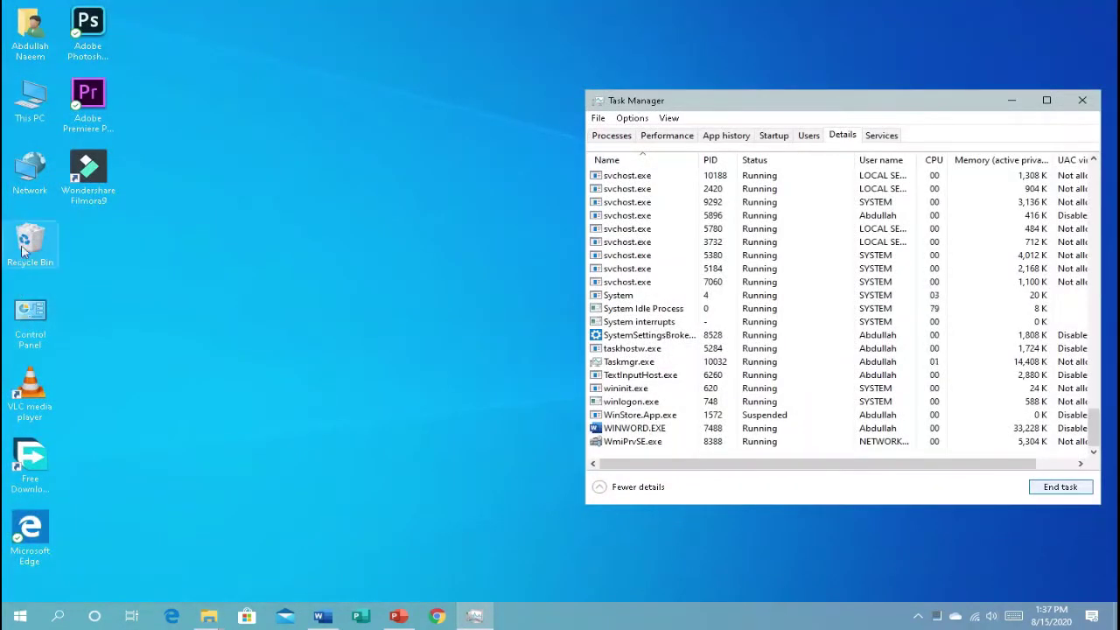
pyautogui.rightClick(24, 251)
pyautogui.click(83, 269)
pyautogui.click(627, 363)
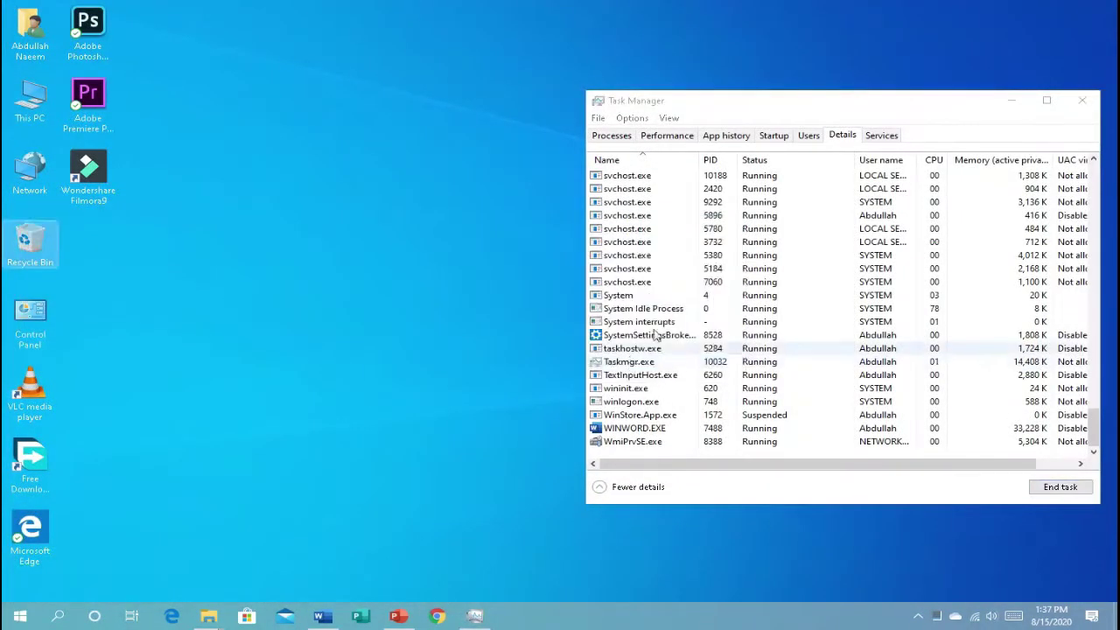
pyautogui.click(1083, 100)
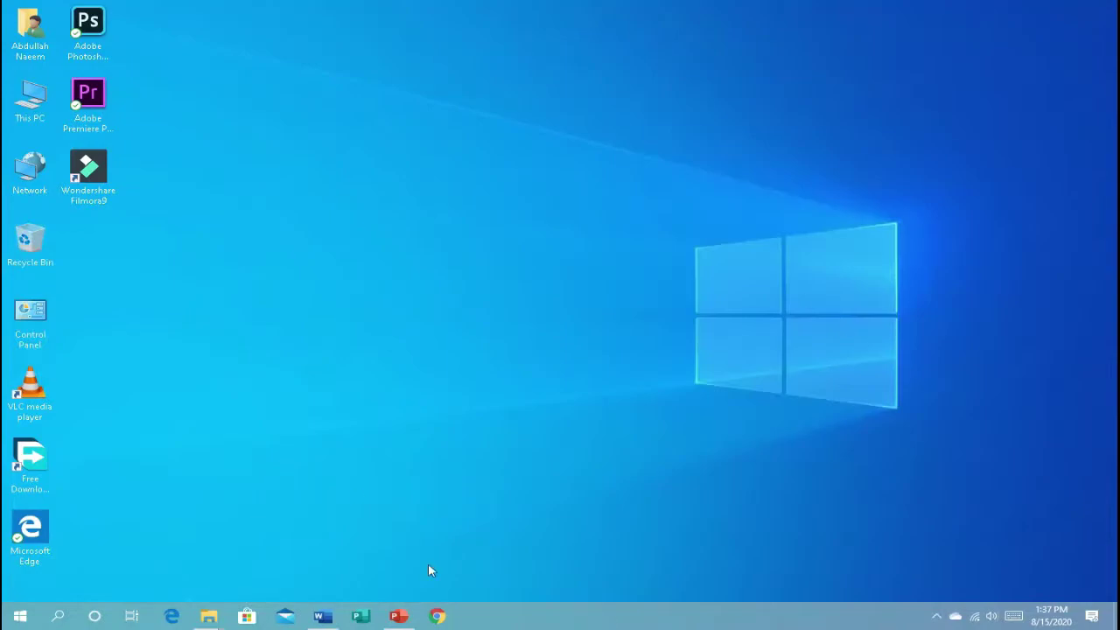
# Step: Browse to D:\Softwares\Editing in the vidl Explorer window
pyautogui.moveTo(211, 620)
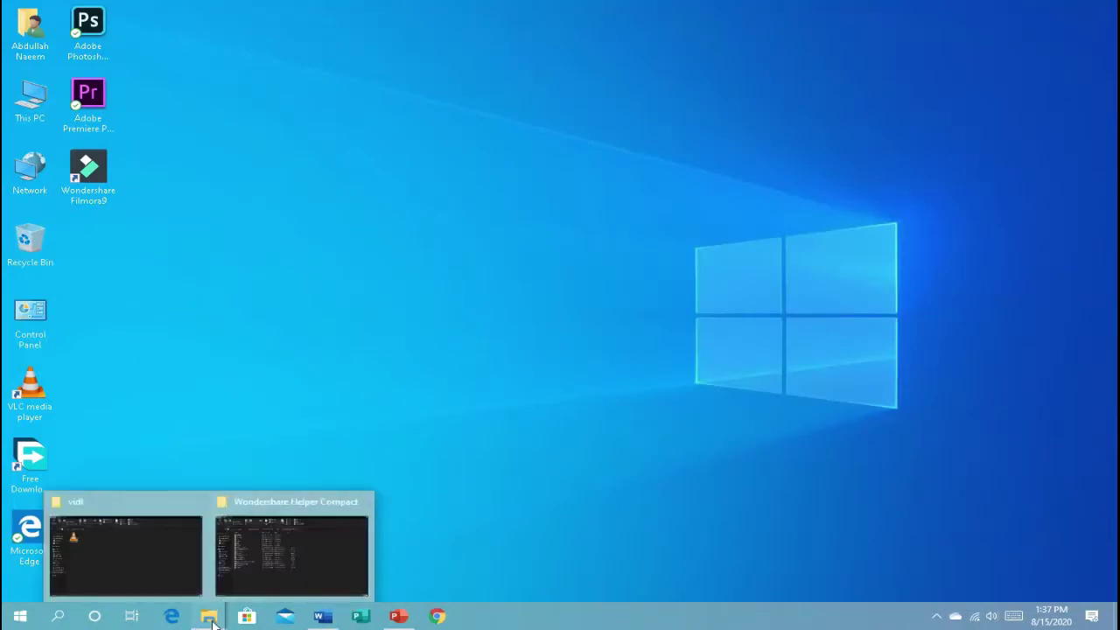
pyautogui.click(136, 549)
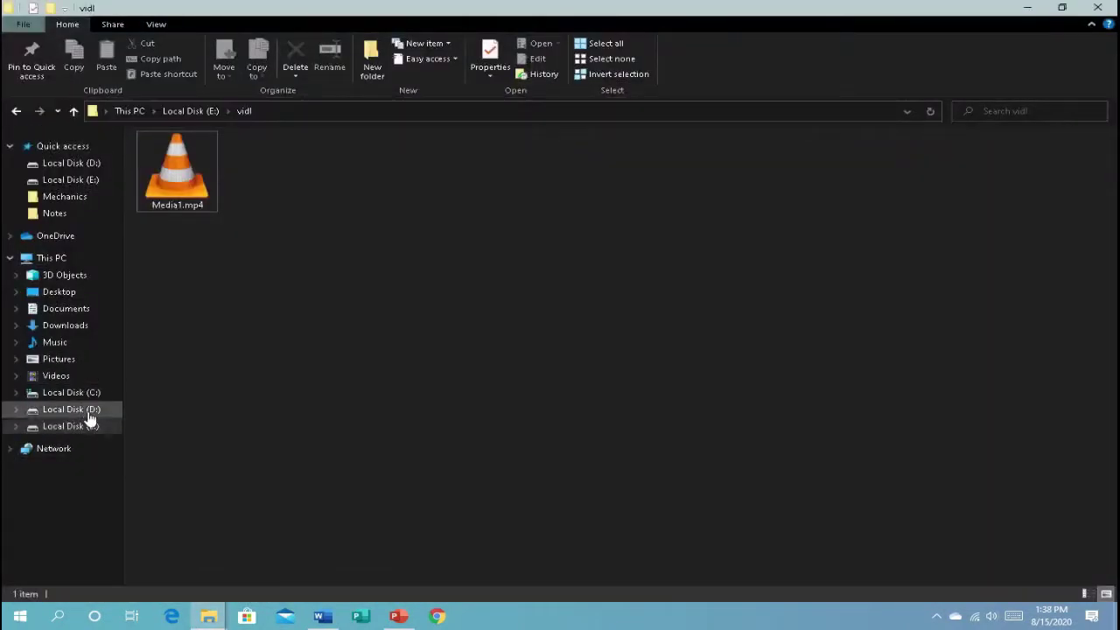
pyautogui.click(90, 414)
pyautogui.click(450, 204)
pyautogui.doubleClick(450, 204)
pyautogui.doubleClick(440, 171)
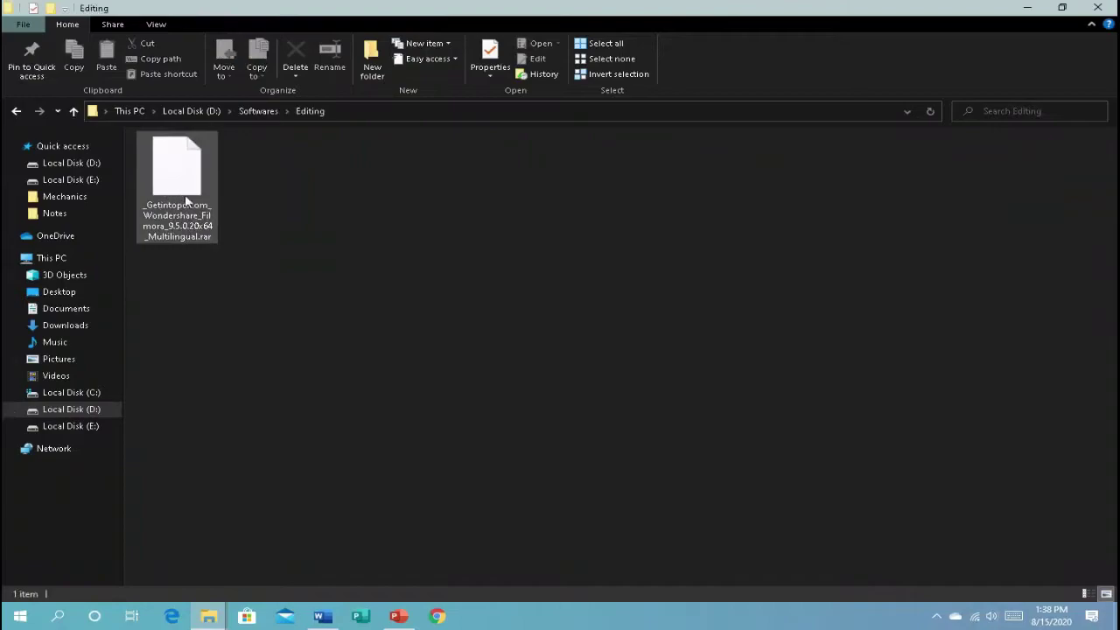
pyautogui.click(452, 28)
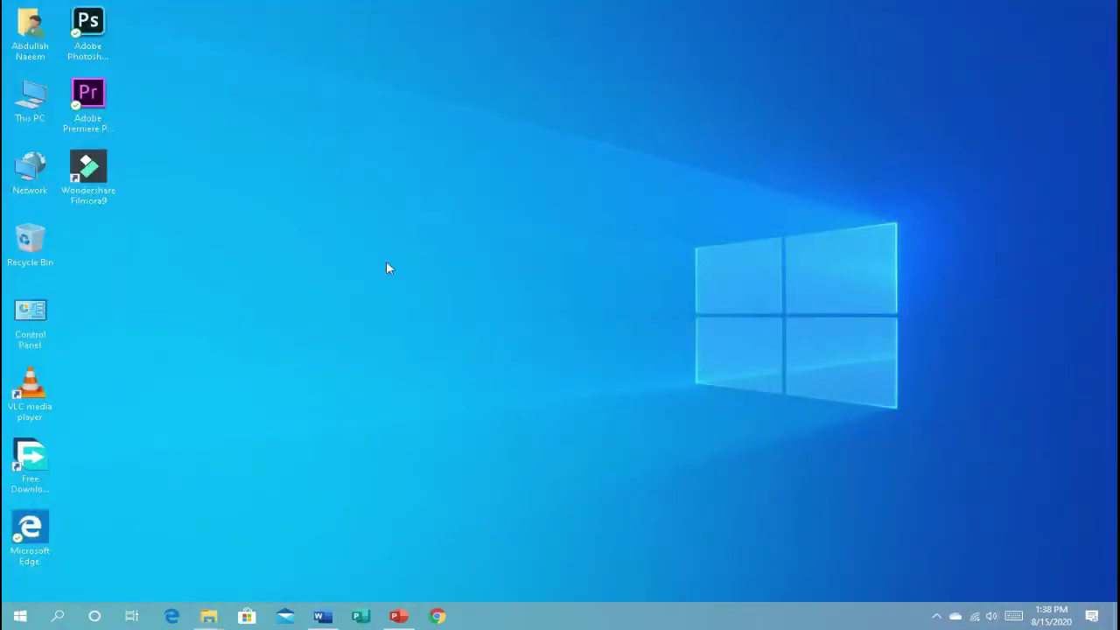
# Step: In the Editing folder window, deselect the Filmora archive and go to Downloads
pyautogui.moveTo(210, 616)
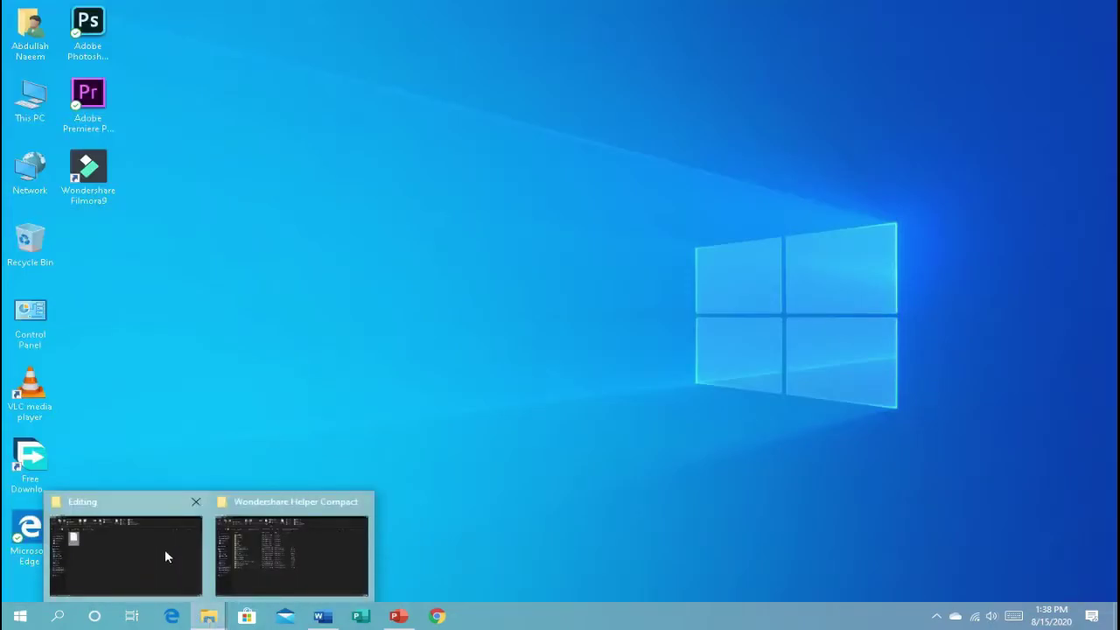
pyautogui.click(164, 549)
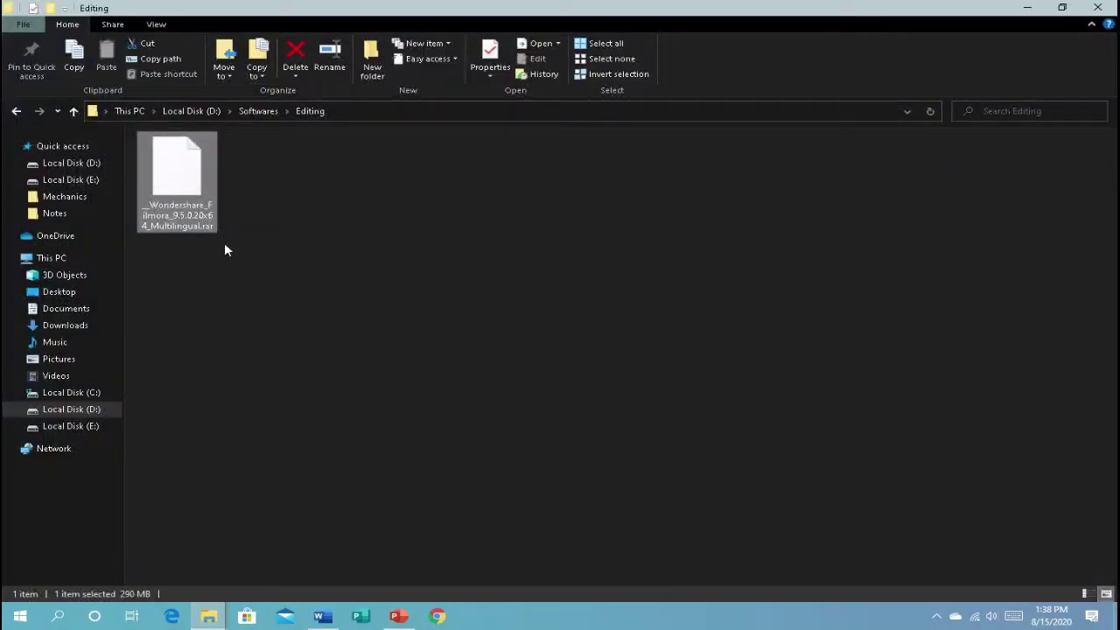
pyautogui.click(206, 254)
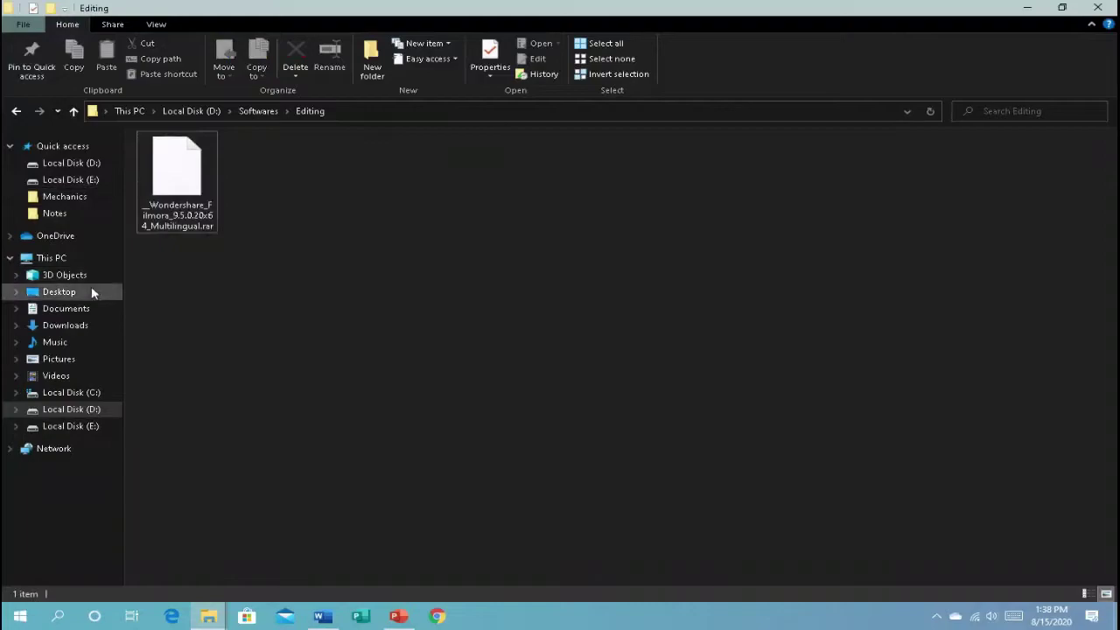
pyautogui.click(97, 324)
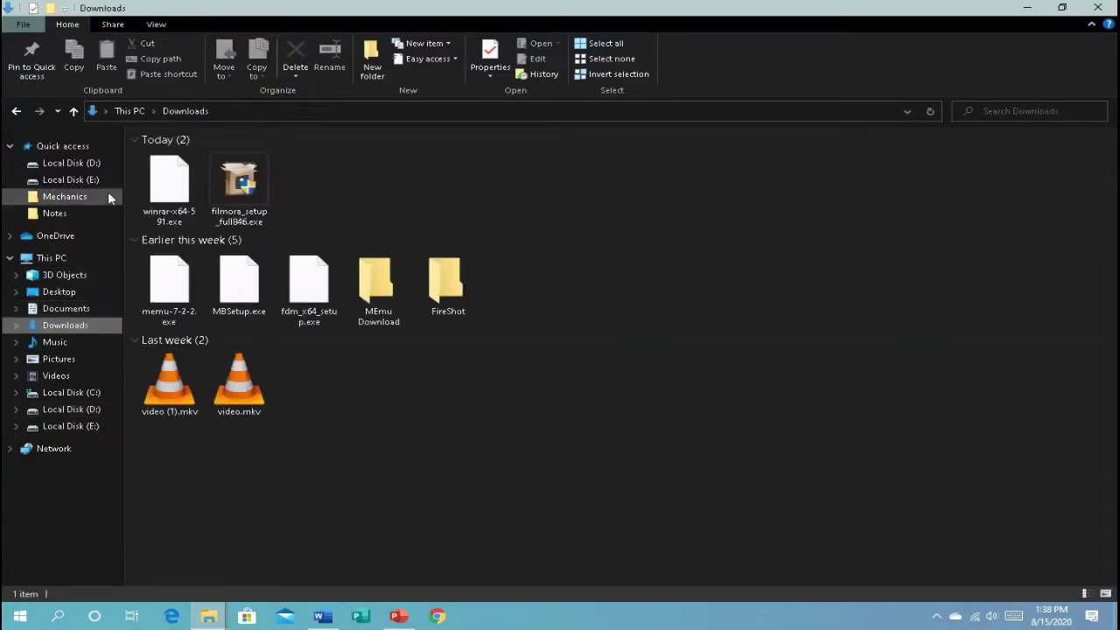
# Step: Install winrar-x64-591.exe to C:\Program Files\WinRAR with JAR and ISO associations, closing the Start Menu window
pyautogui.click(187, 192)
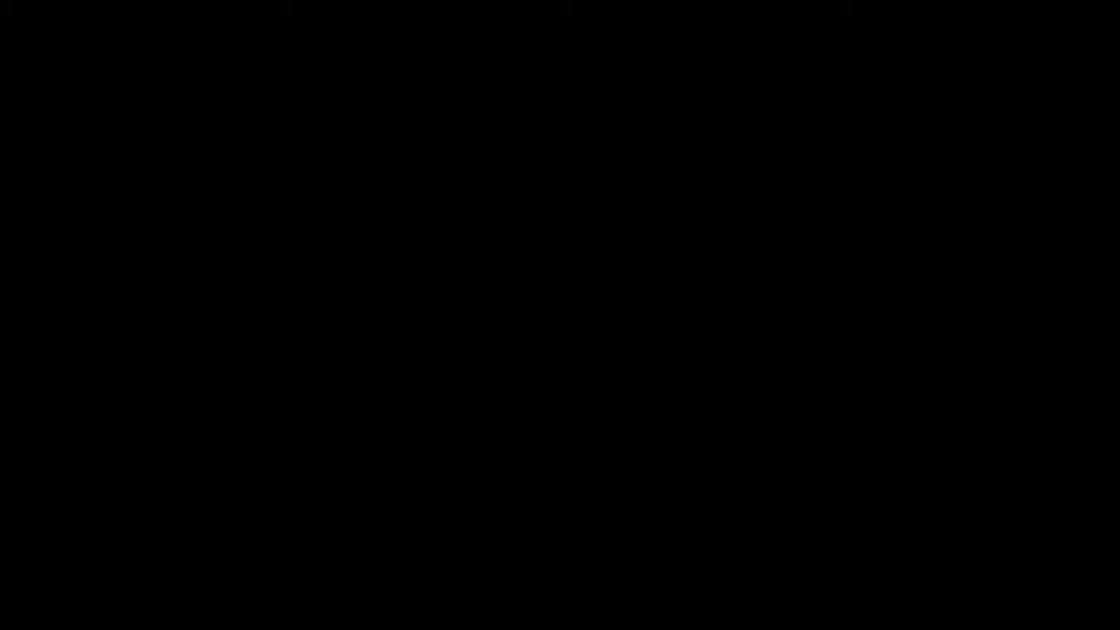
pyautogui.click(491, 407)
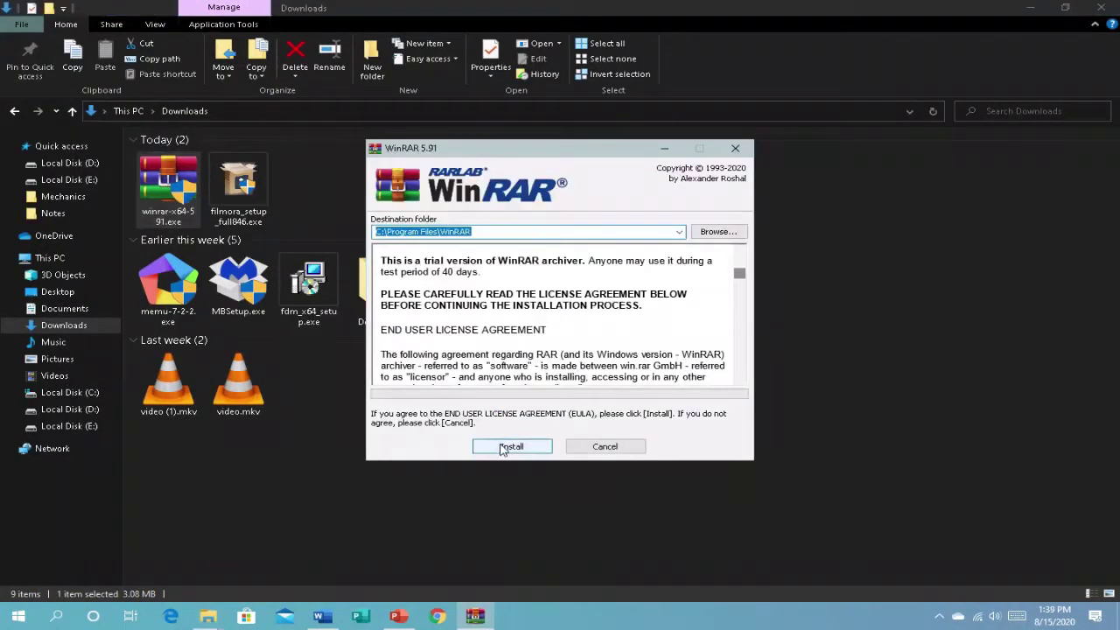
pyautogui.click(506, 447)
pyautogui.click(436, 195)
pyautogui.click(390, 292)
pyautogui.click(506, 439)
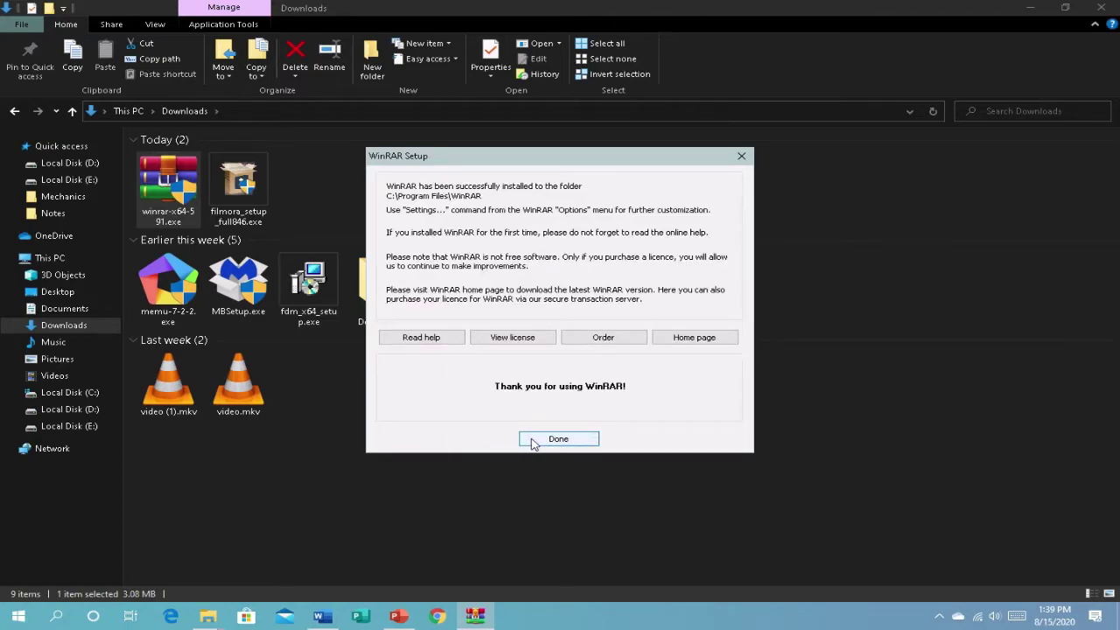
pyautogui.click(534, 440)
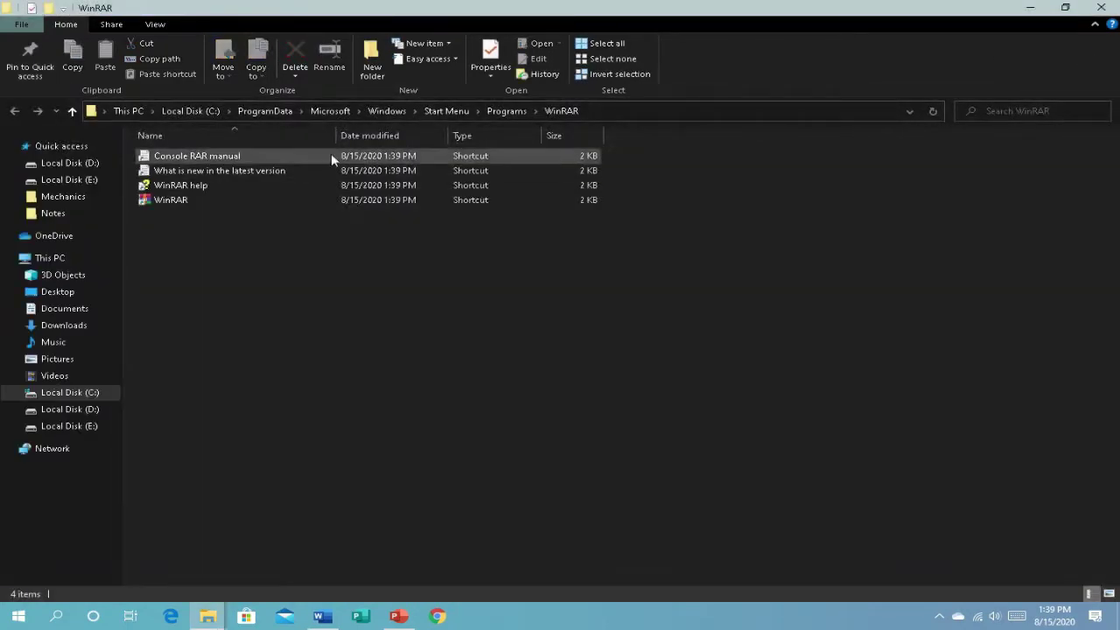
pyautogui.click(1101, 7)
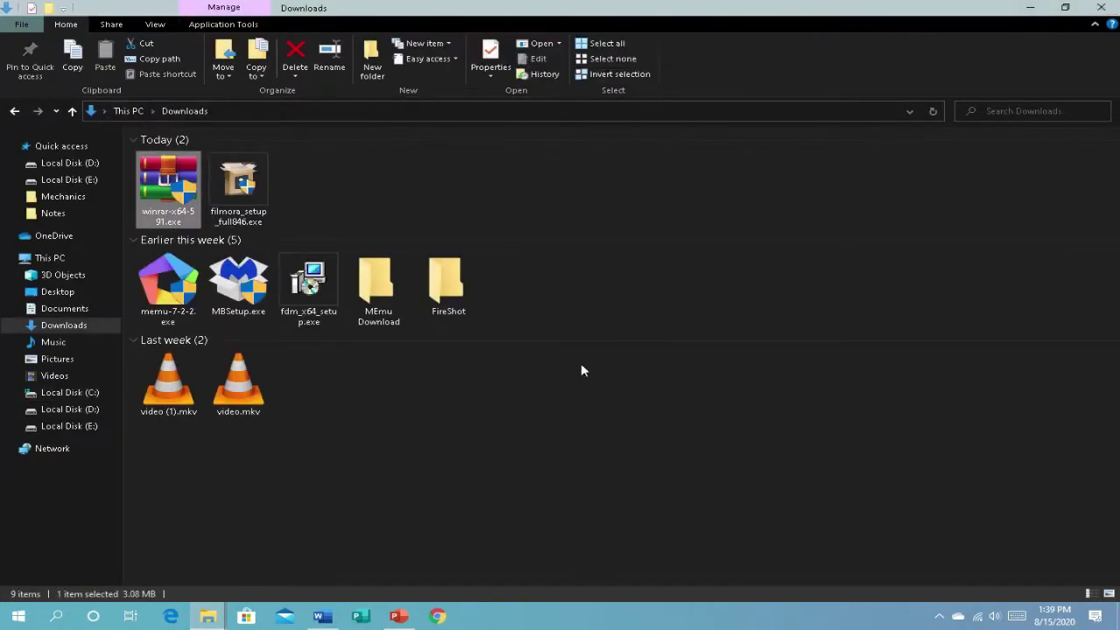
# Step: Browse to Local Disk (D:) and open the Softwares\Editing folder
pyautogui.moveTo(207, 616)
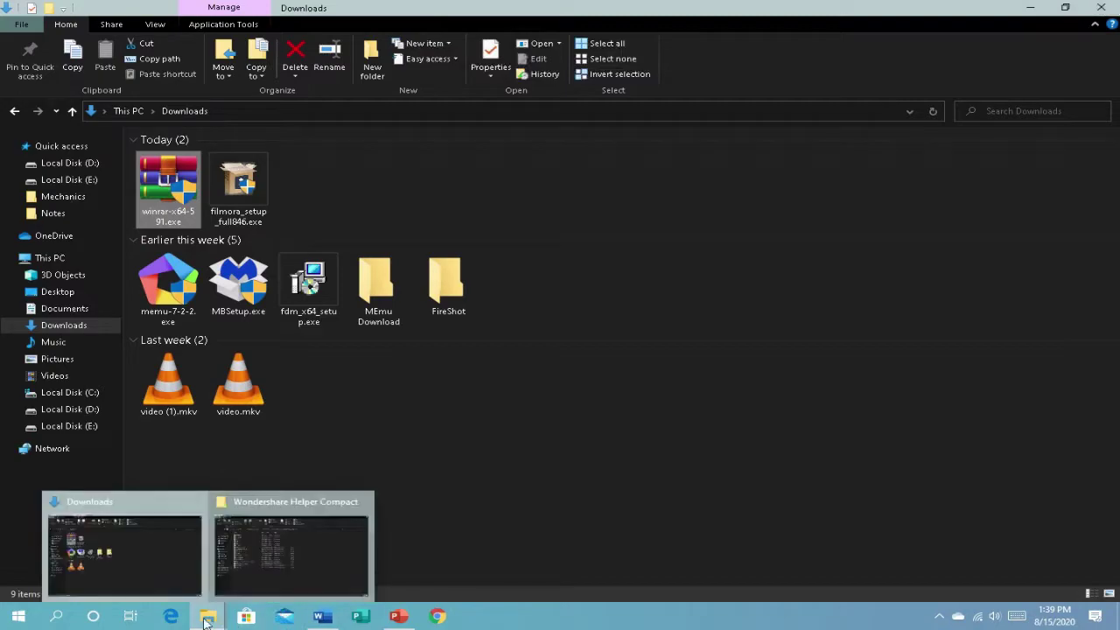
pyautogui.click(72, 426)
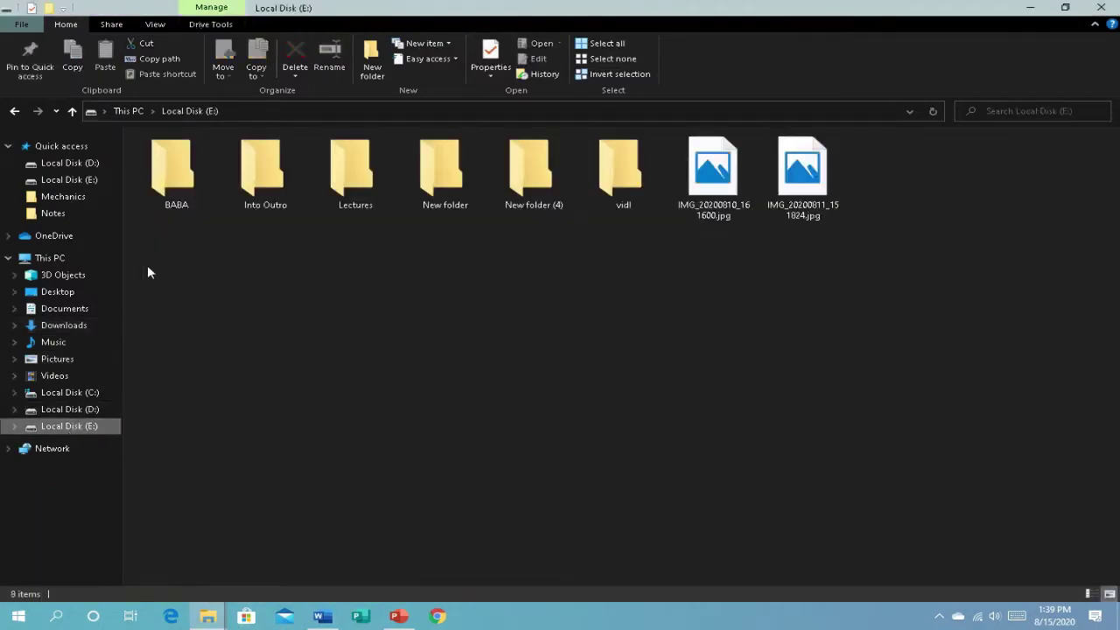
pyautogui.click(93, 411)
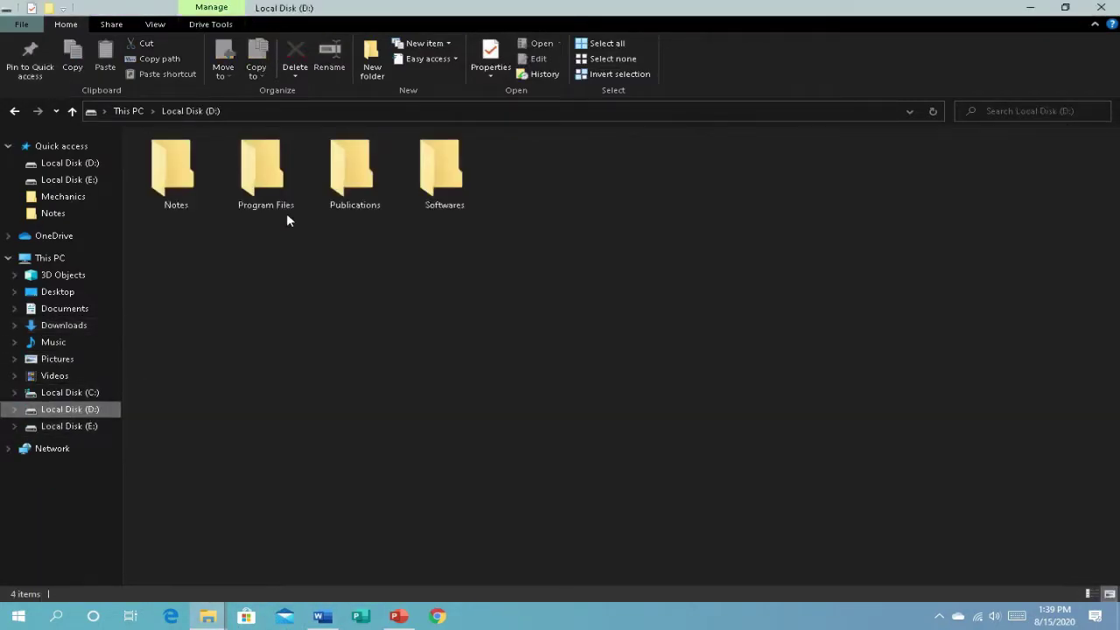
pyautogui.click(341, 190)
pyautogui.click(422, 197)
pyautogui.doubleClick(421, 198)
pyautogui.doubleClick(447, 194)
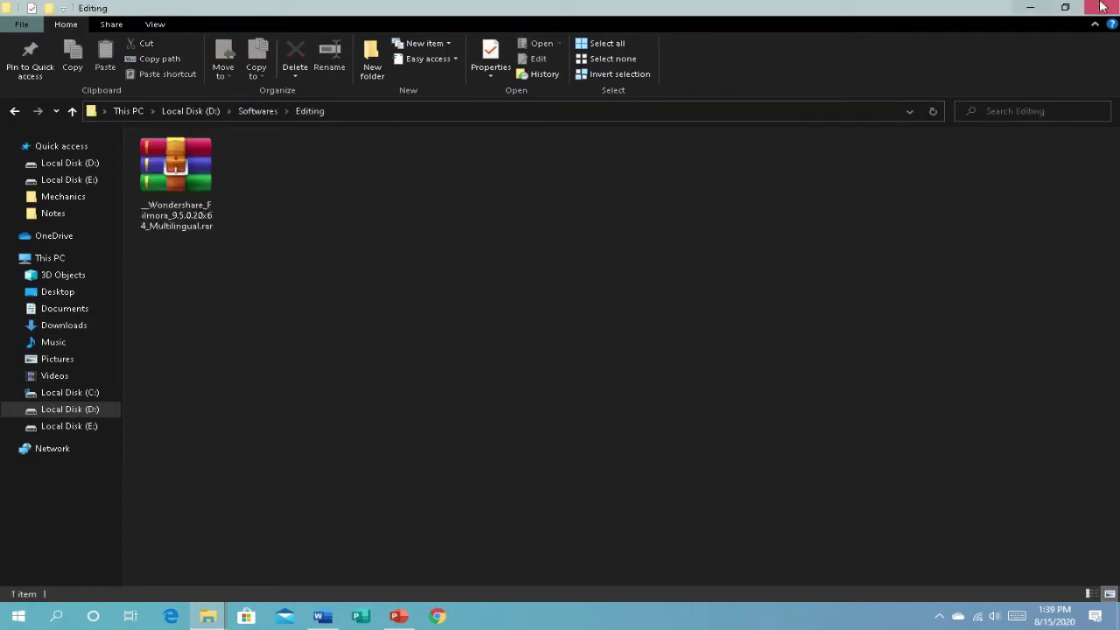
# Step: Minimize the Editing folder window and restore it from the taskbar
pyautogui.click(1031, 7)
pyautogui.moveTo(209, 616)
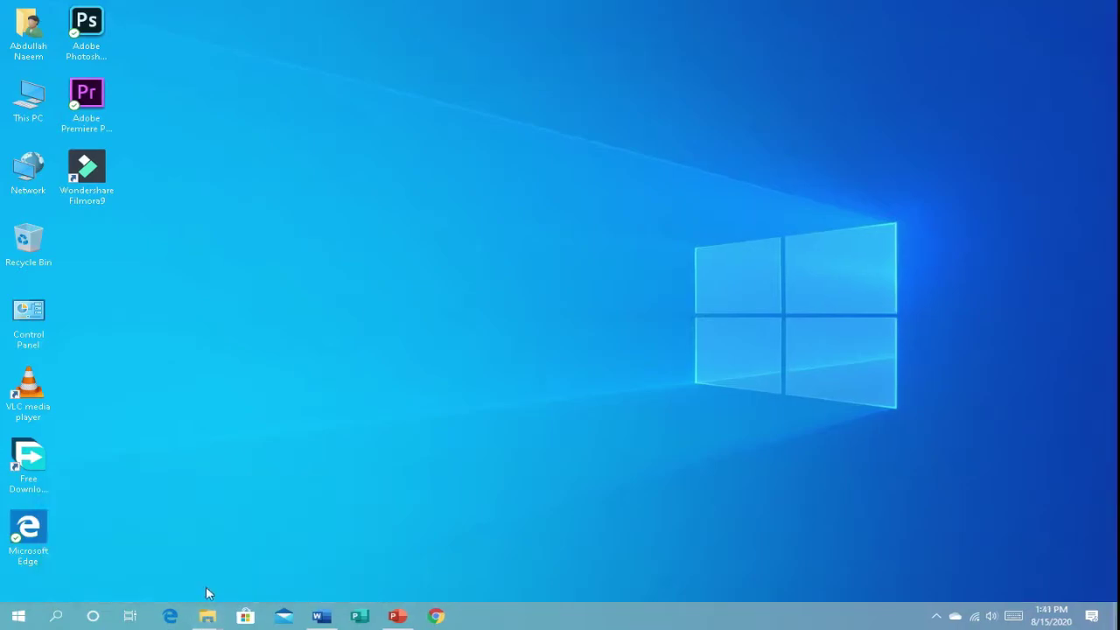
pyautogui.moveTo(208, 614)
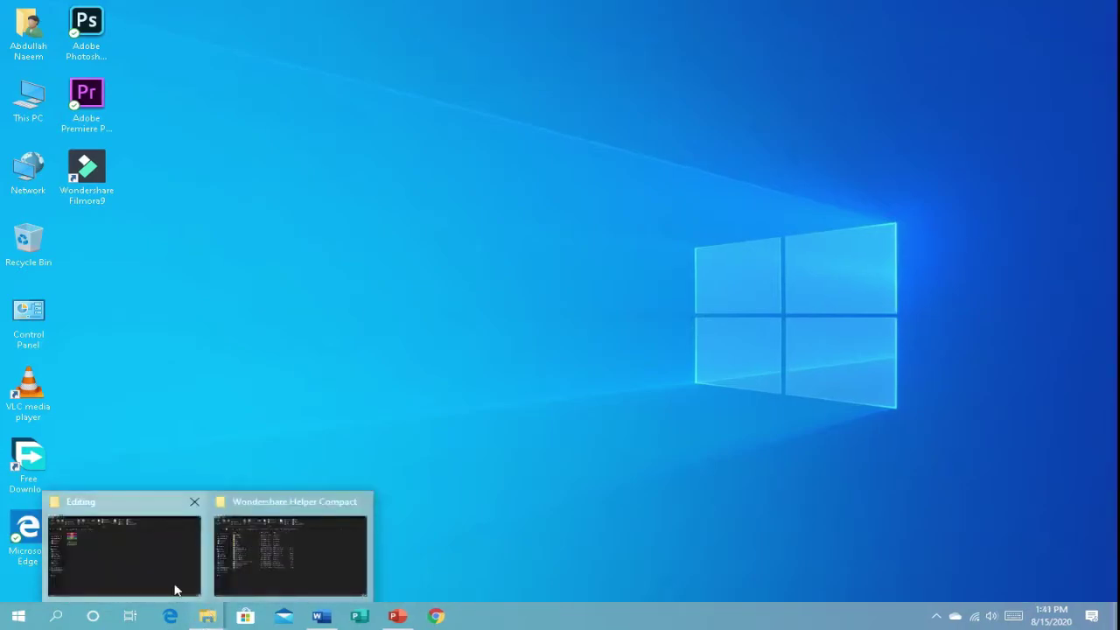
pyautogui.click(176, 591)
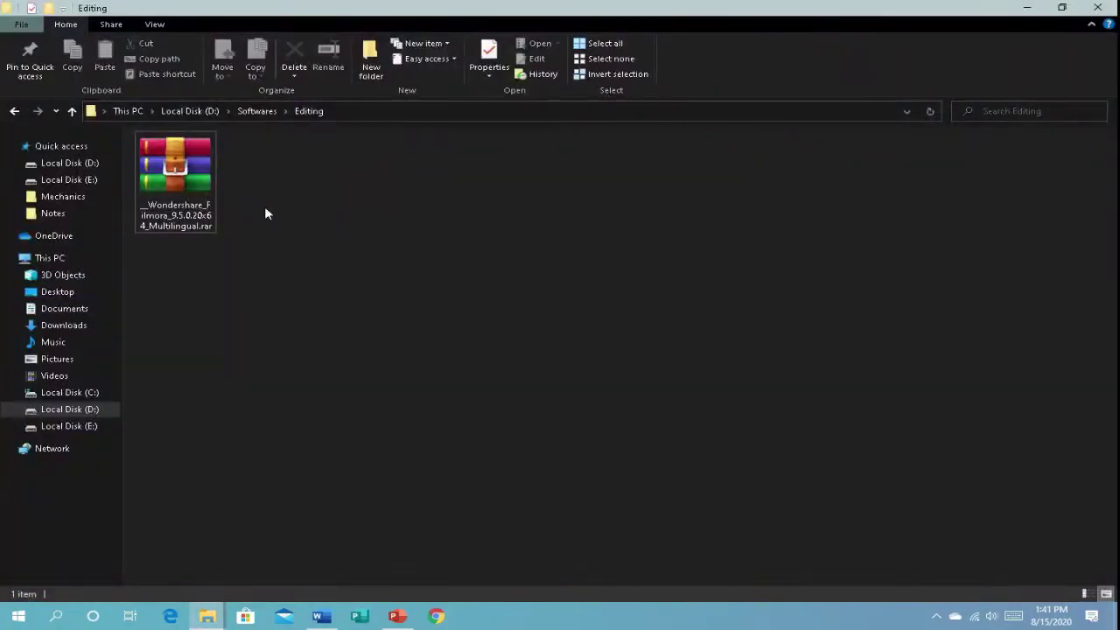
# Step: Extract the Filmora archive here, entering the archive password
pyautogui.rightClick(175, 176)
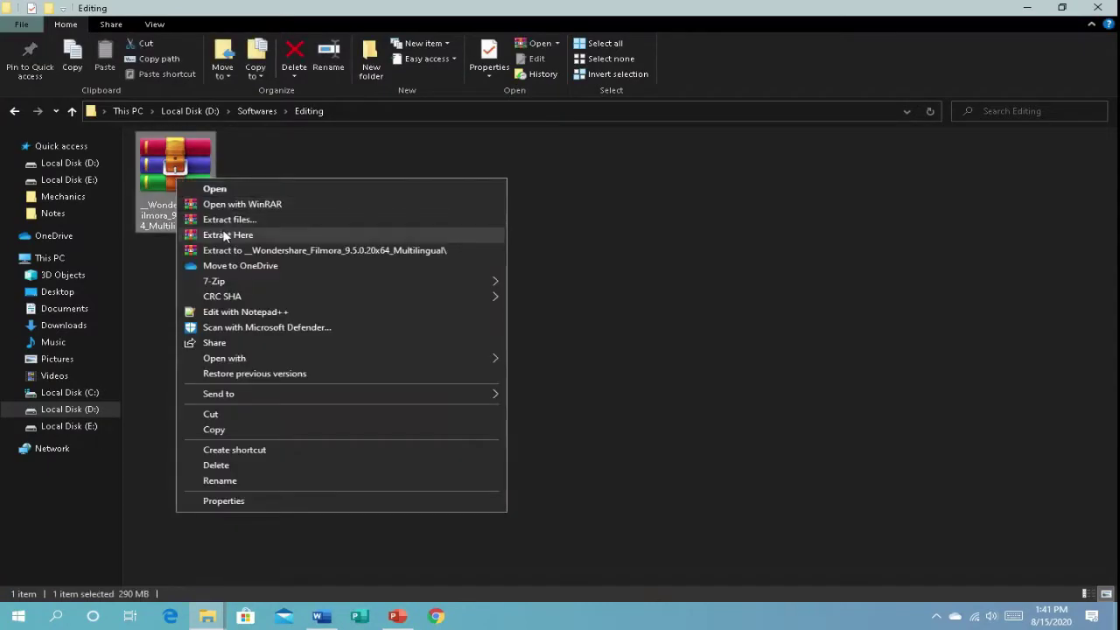
pyautogui.click(235, 235)
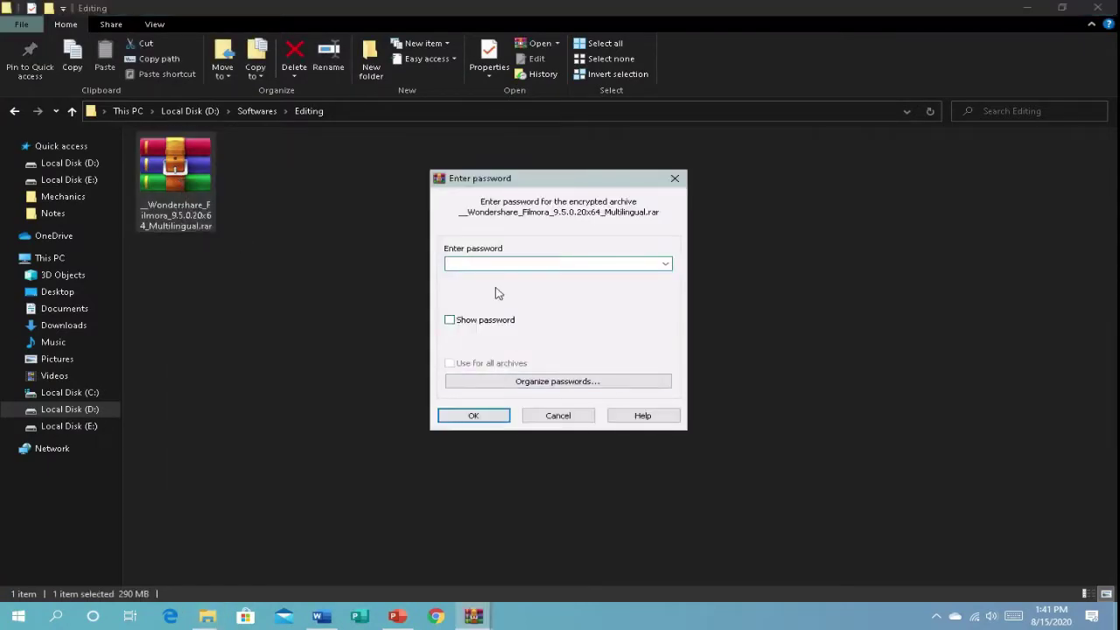
pyautogui.moveTo(643, 15)
pyautogui.write('1234')
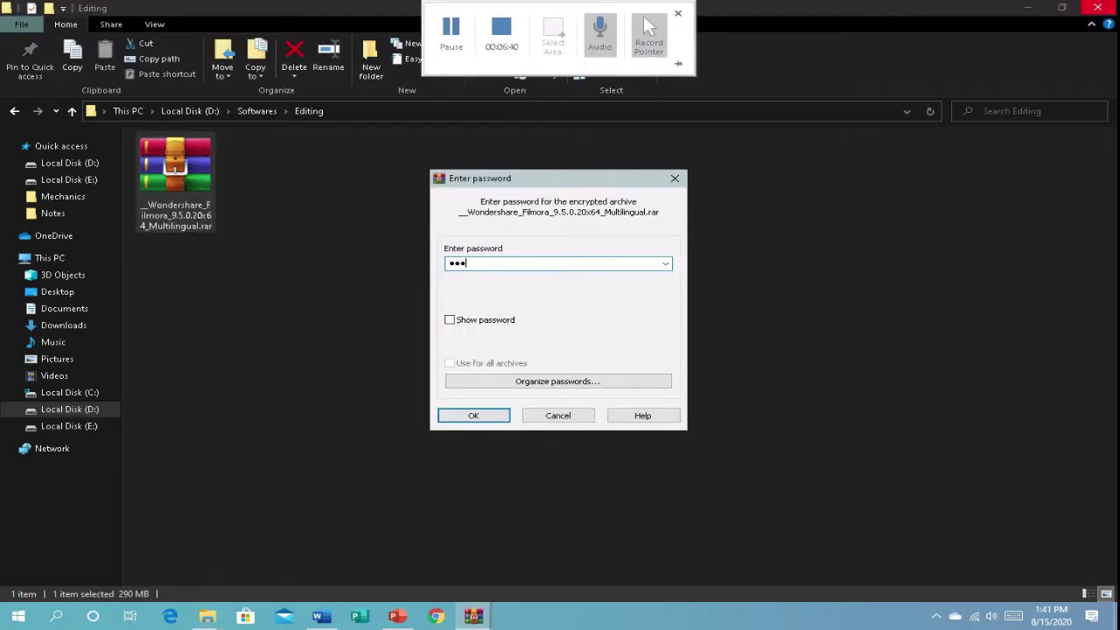
pyautogui.press('Return')
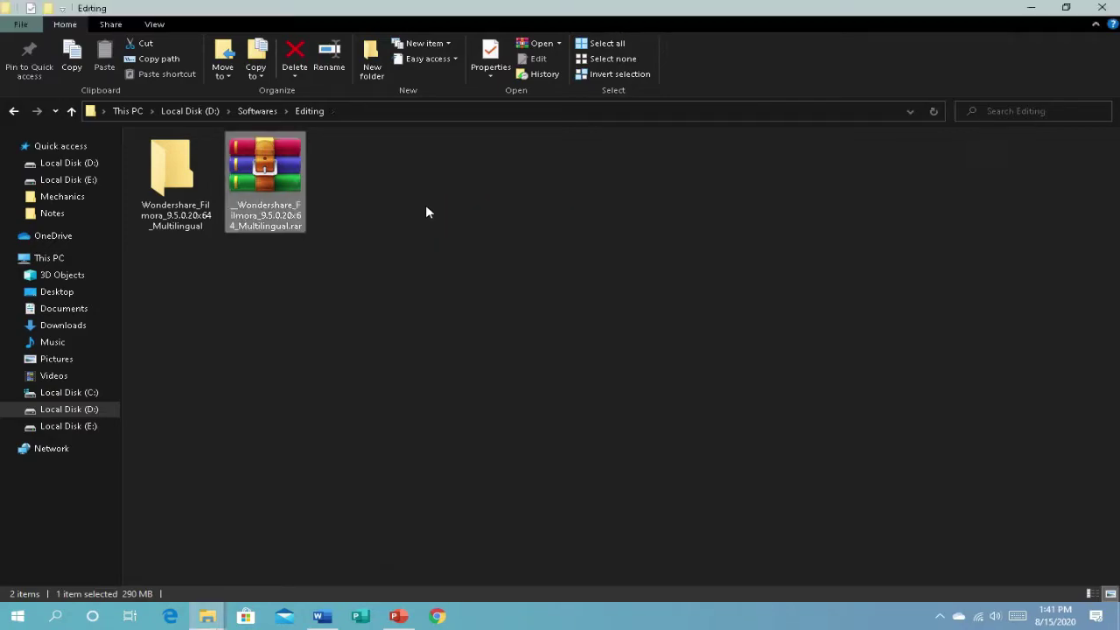
pyautogui.click(396, 266)
# Step: Open the extracted Wondershare Filmora folder in Large icons view, then its inner folder, and minimize it
pyautogui.doubleClick(179, 187)
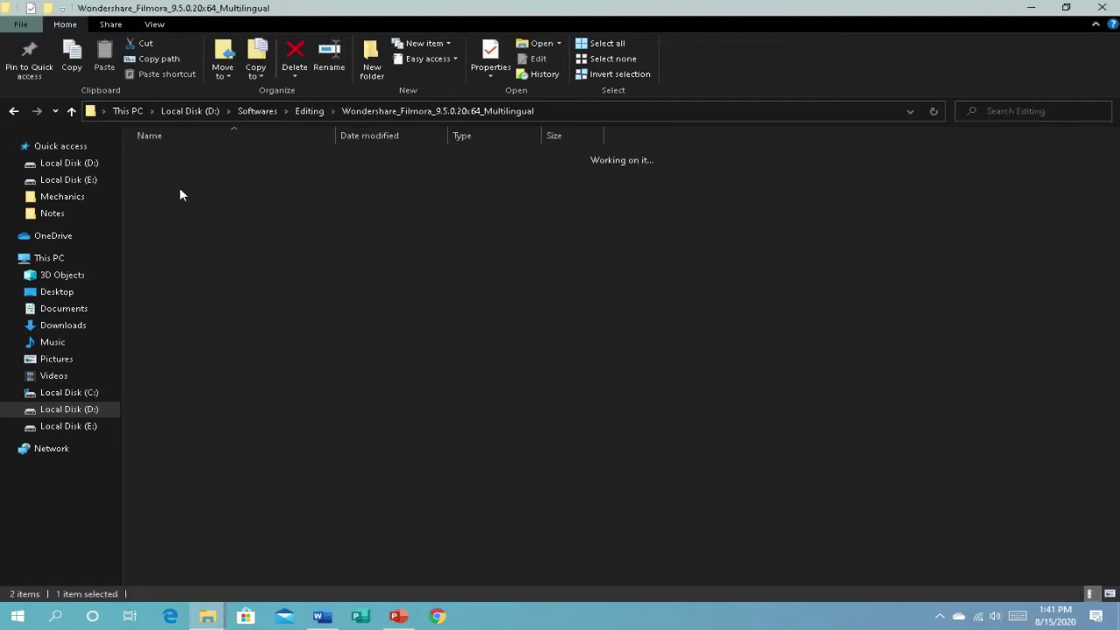
pyautogui.rightClick(179, 188)
pyautogui.moveTo(225, 203)
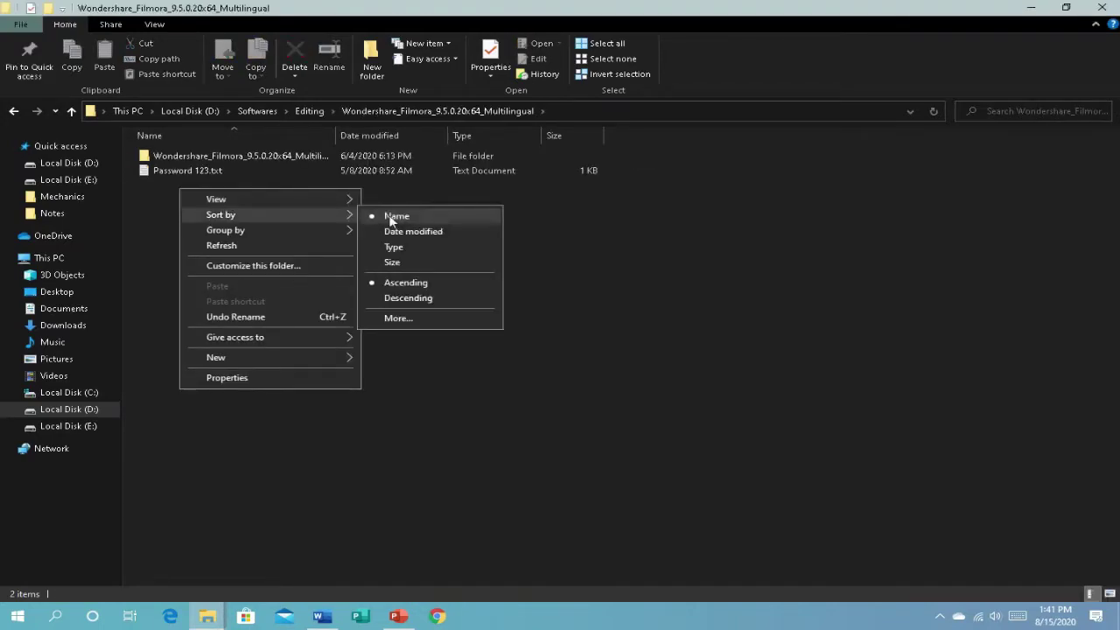
pyautogui.click(394, 221)
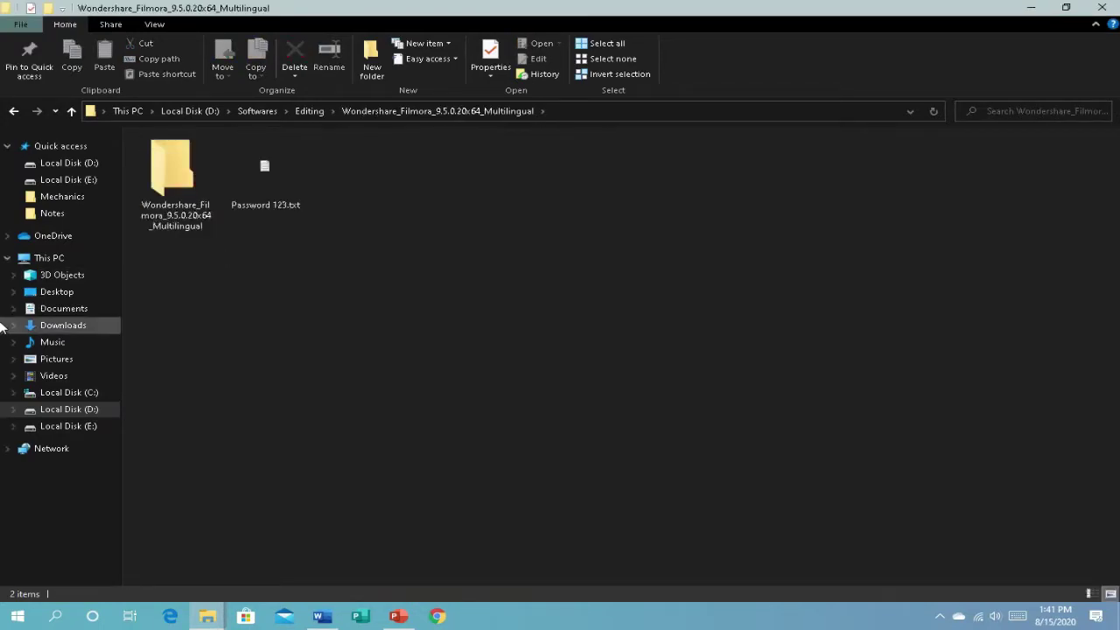
pyautogui.doubleClick(190, 166)
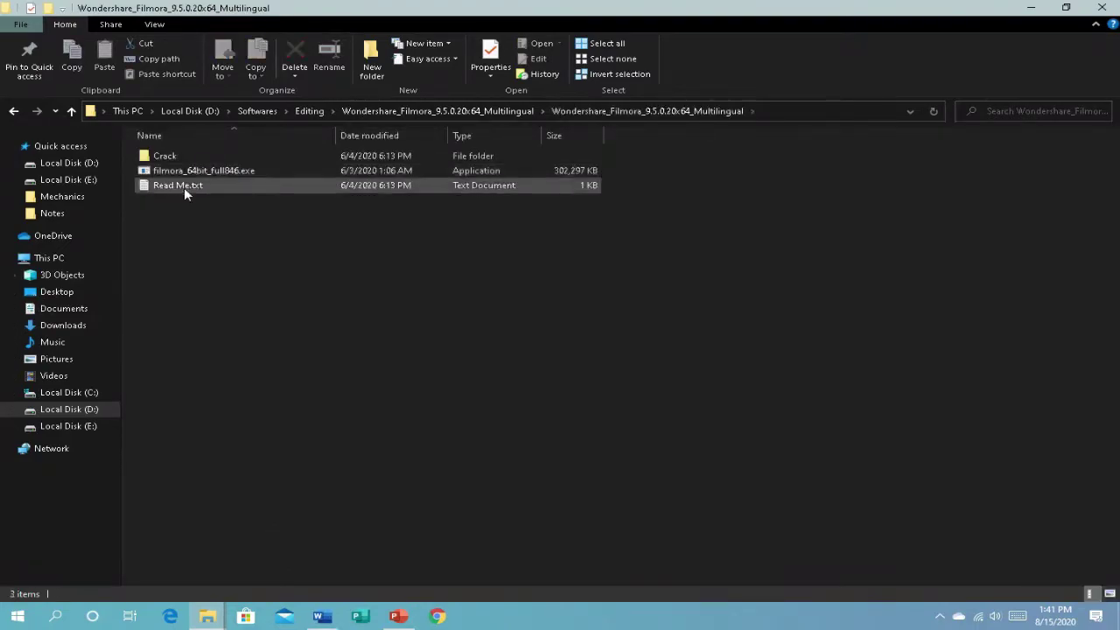
pyautogui.rightClick(186, 225)
pyautogui.click(1052, 250)
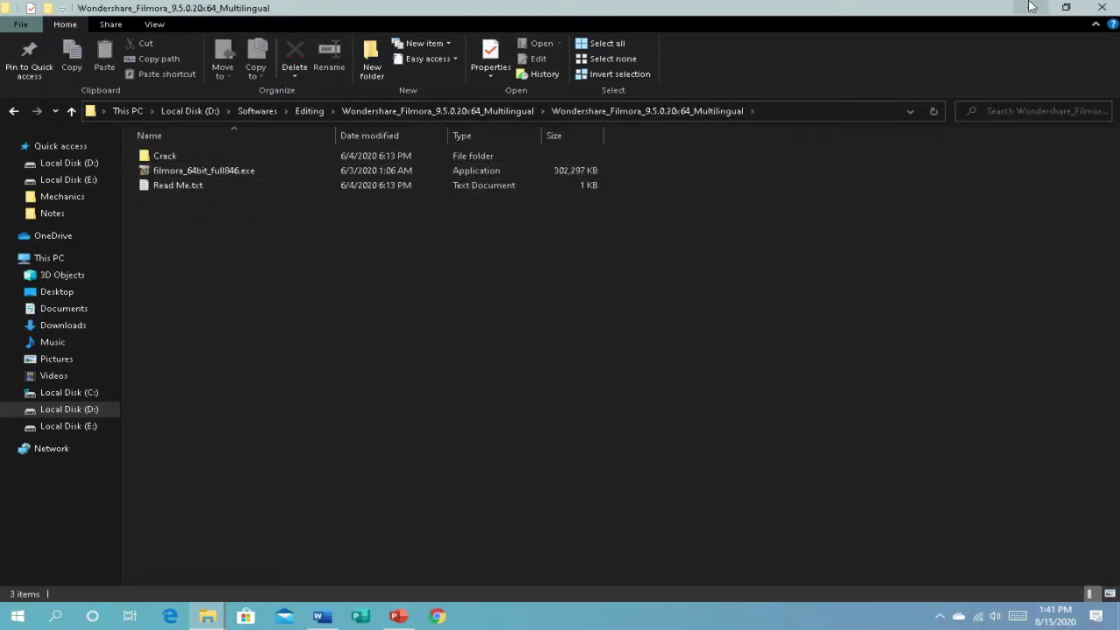
pyautogui.click(1031, 7)
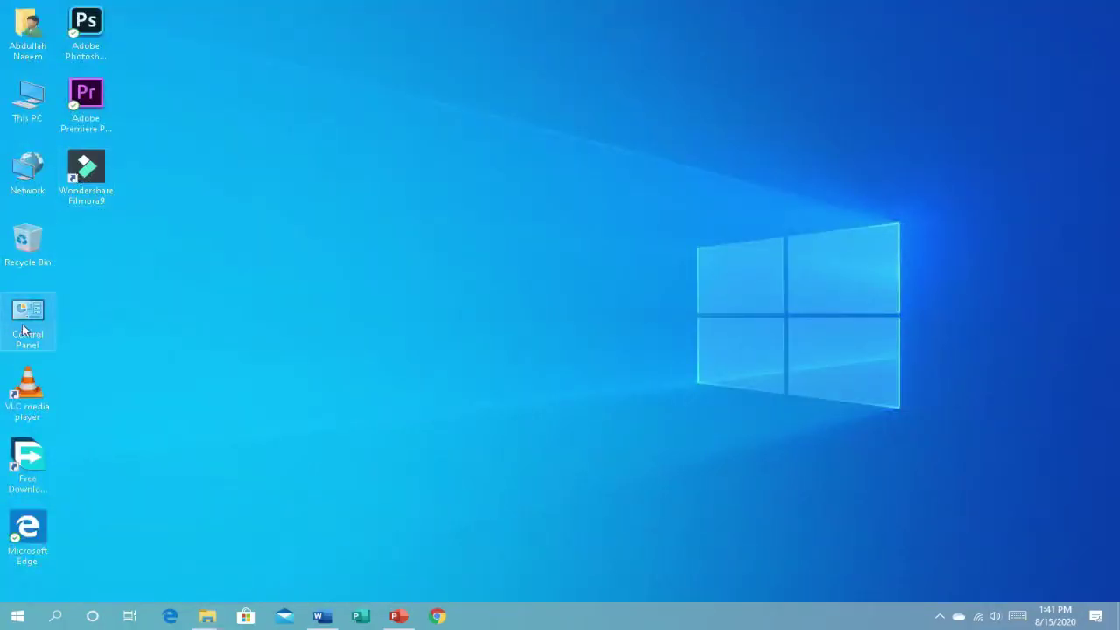
# Step: Uninstall Wondershare Filmora9 from Control Panel, including its offline resource files
pyautogui.doubleClick(25, 326)
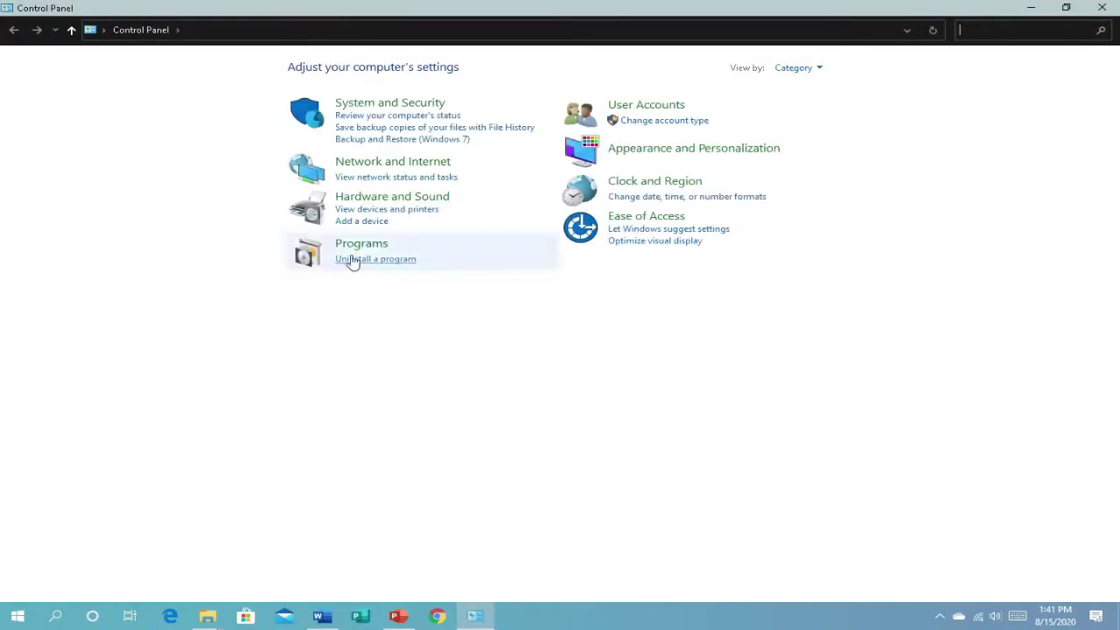
pyautogui.click(376, 263)
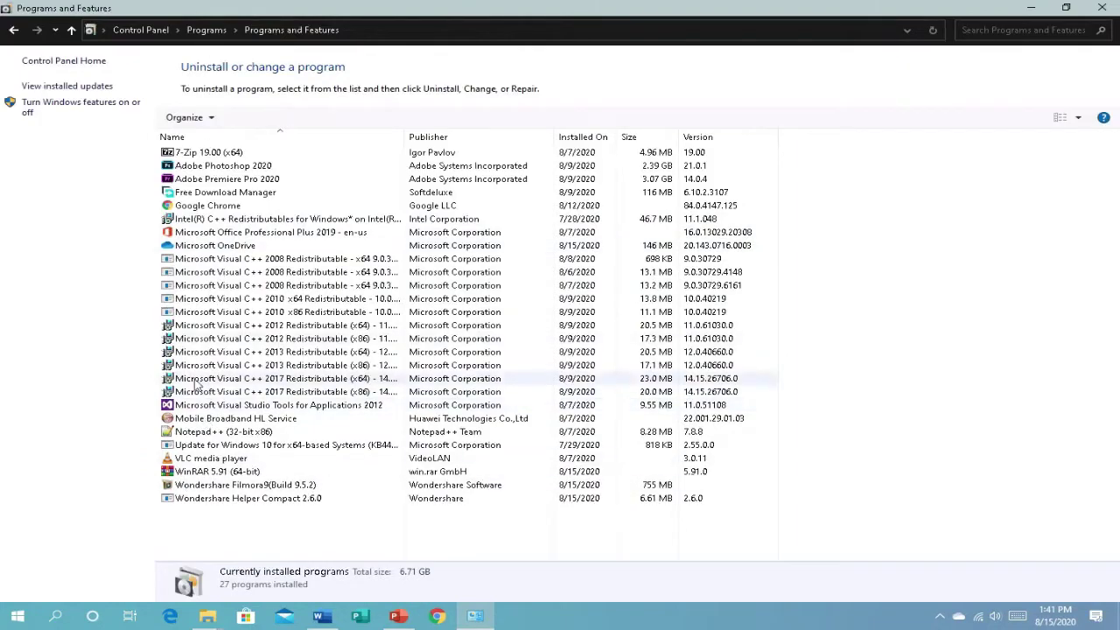
pyautogui.doubleClick(252, 486)
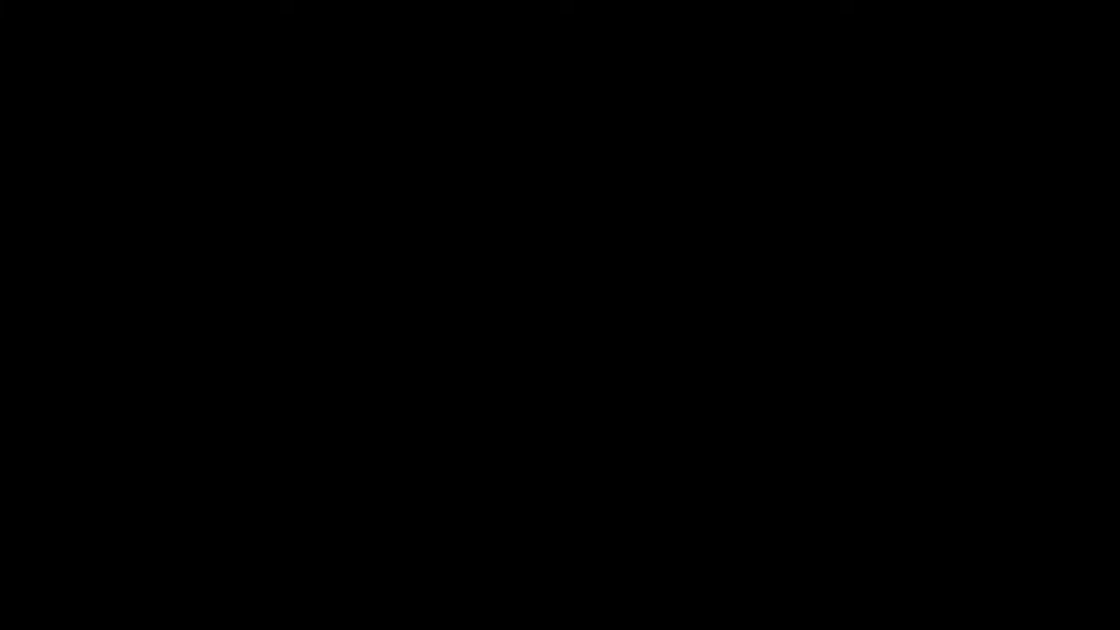
pyautogui.click(511, 396)
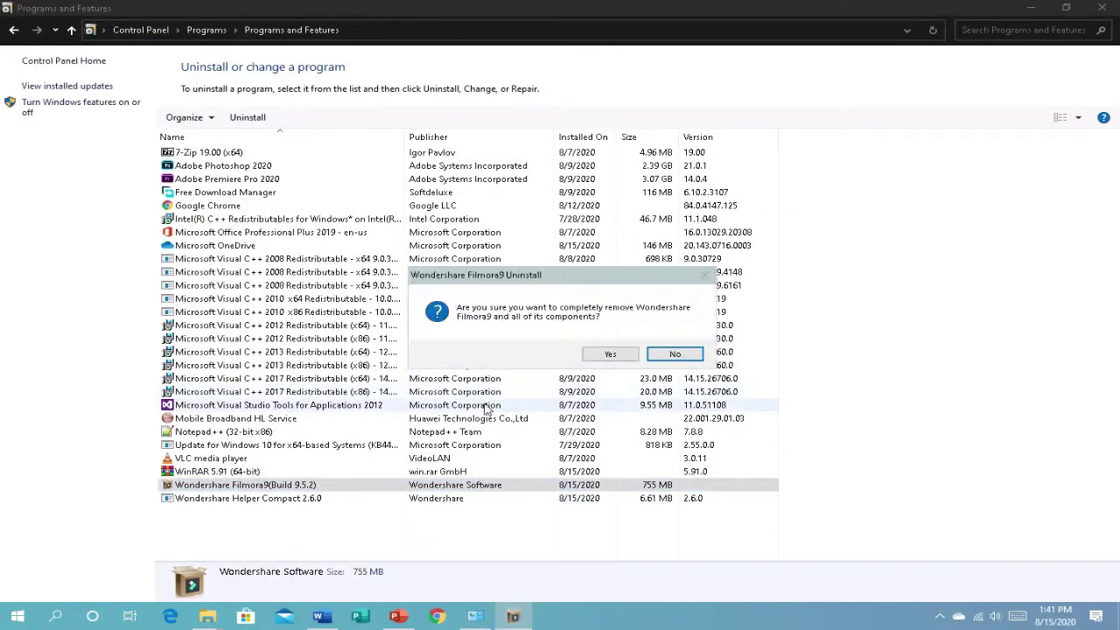
pyautogui.click(605, 355)
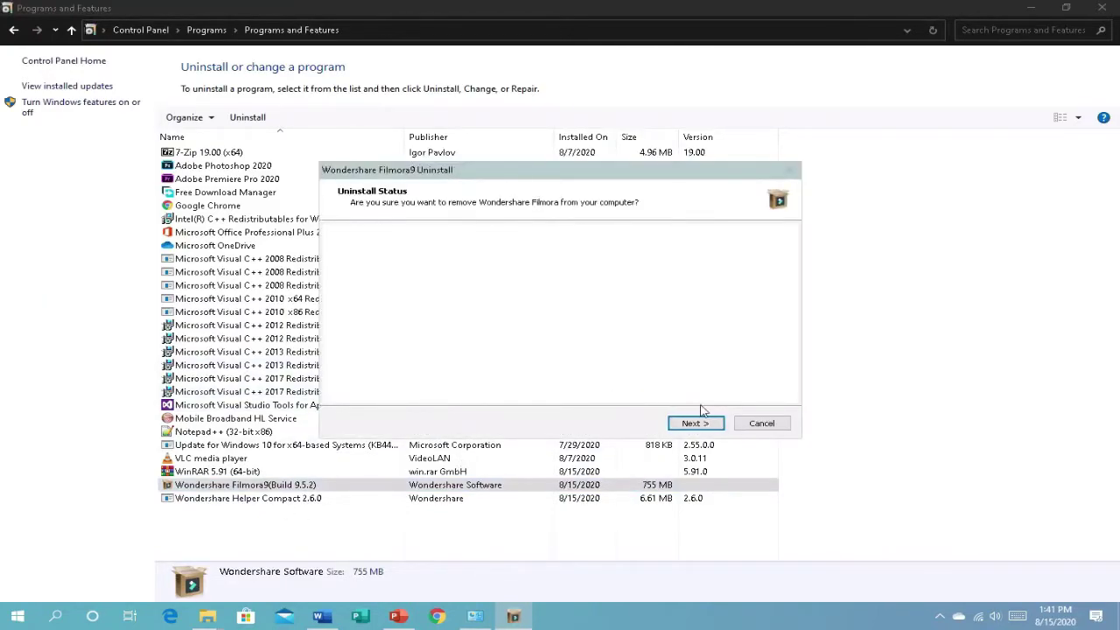
pyautogui.click(711, 425)
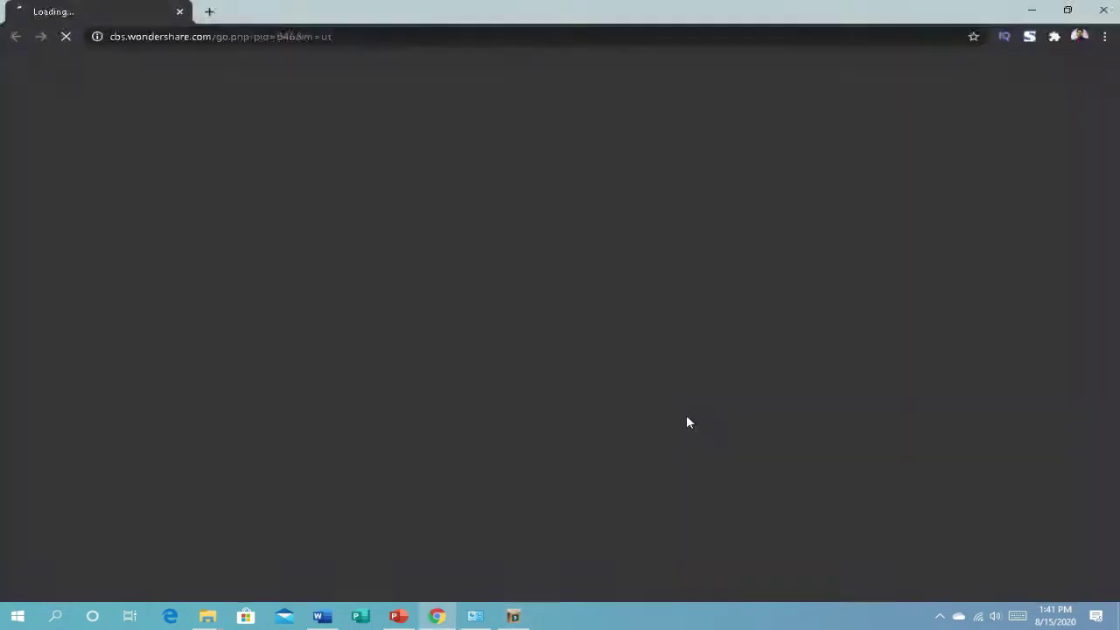
pyautogui.click(181, 12)
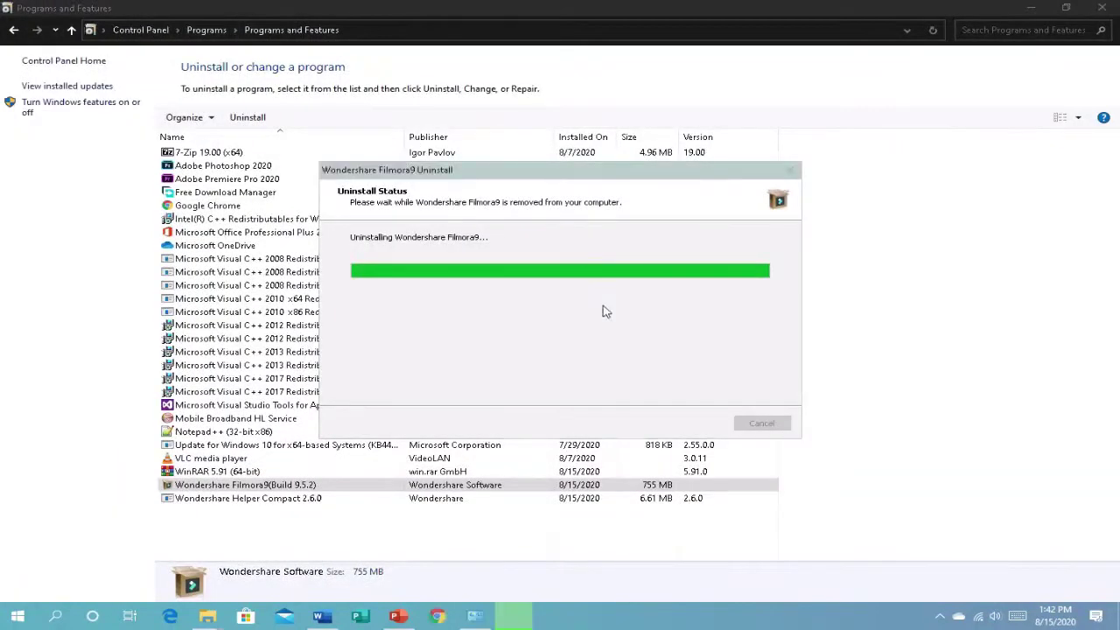
pyautogui.click(601, 354)
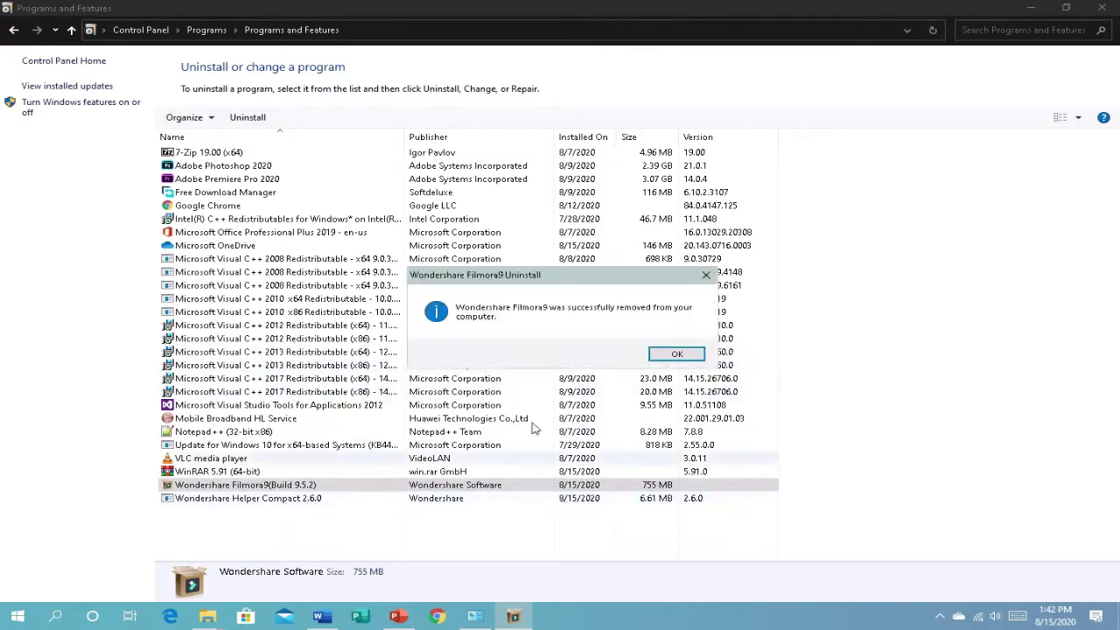
pyautogui.click(677, 353)
# Step: Uninstall Wondershare Helper Compact and close the installed programs list
pyautogui.click(290, 491)
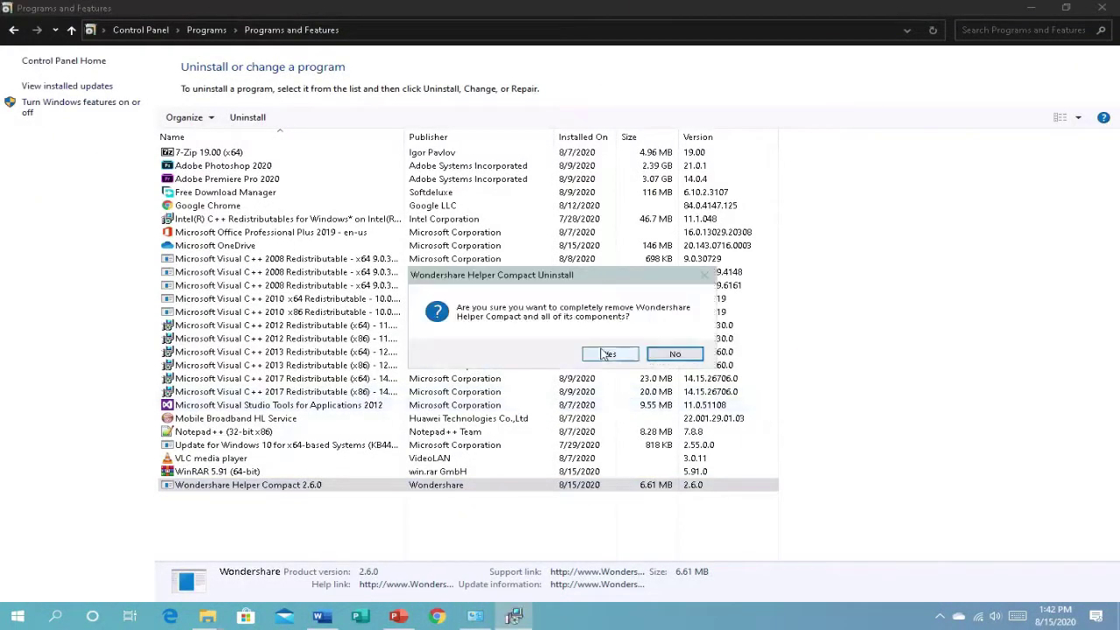
pyautogui.click(598, 355)
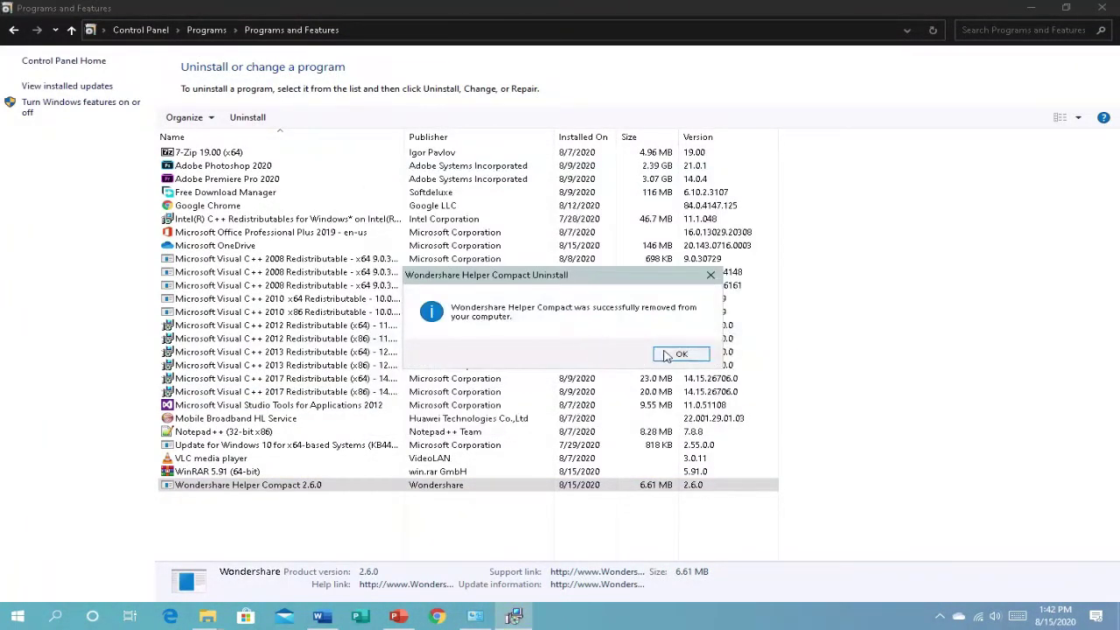
pyautogui.click(674, 354)
pyautogui.click(1085, 7)
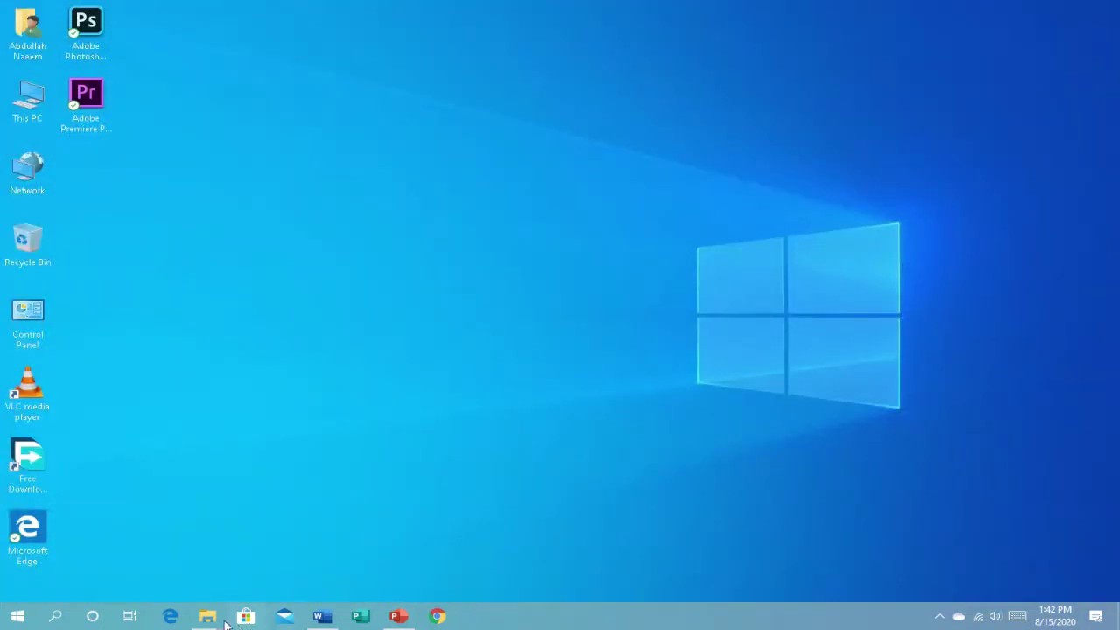
# Step: Open the Windows Security app via Settings > Update & Security
pyautogui.moveTo(207, 616)
pyautogui.click(122, 547)
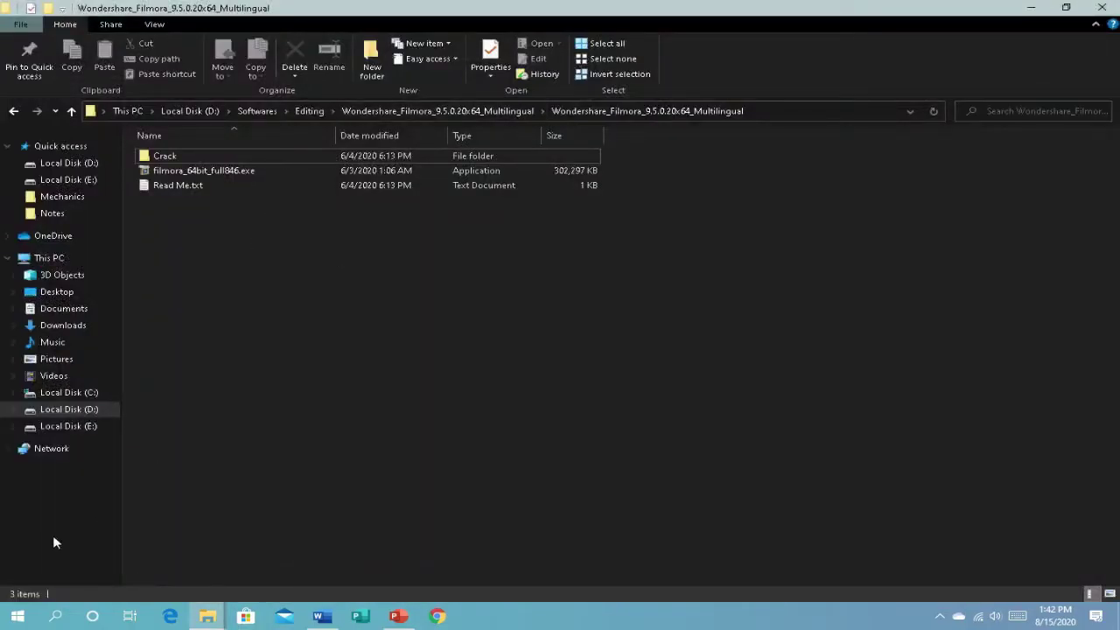
pyautogui.click(17, 616)
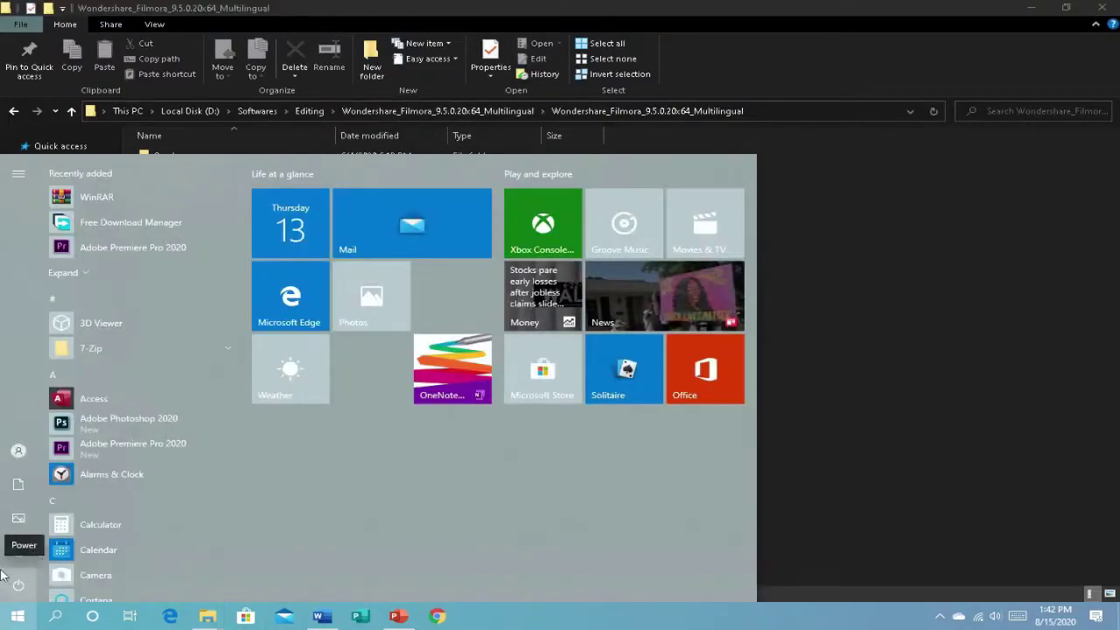
pyautogui.moveTo(7, 567)
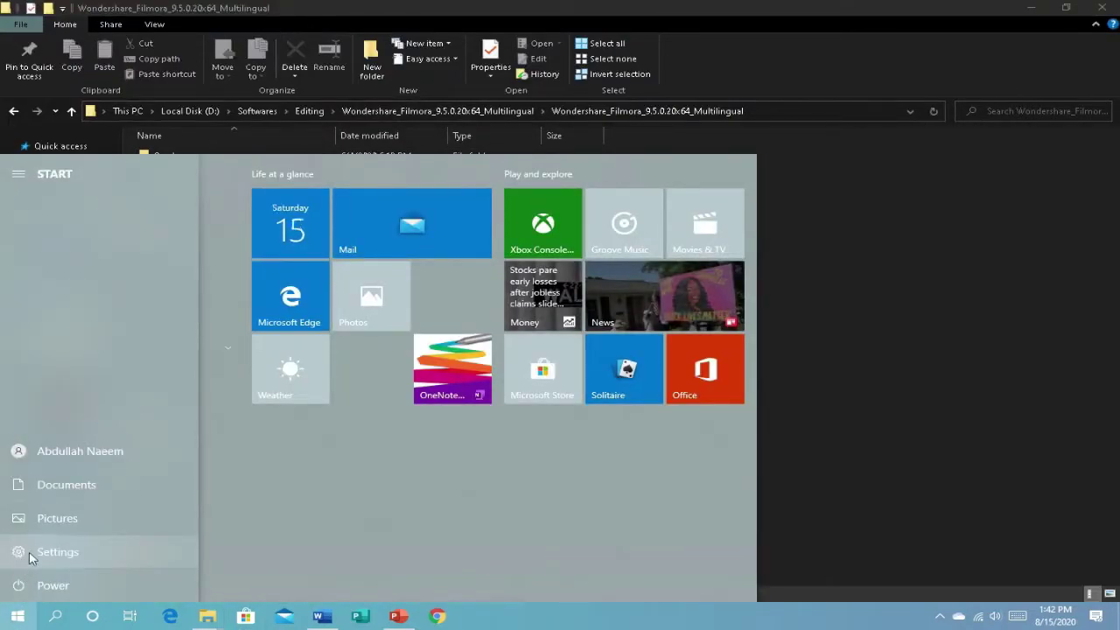
pyautogui.click(29, 551)
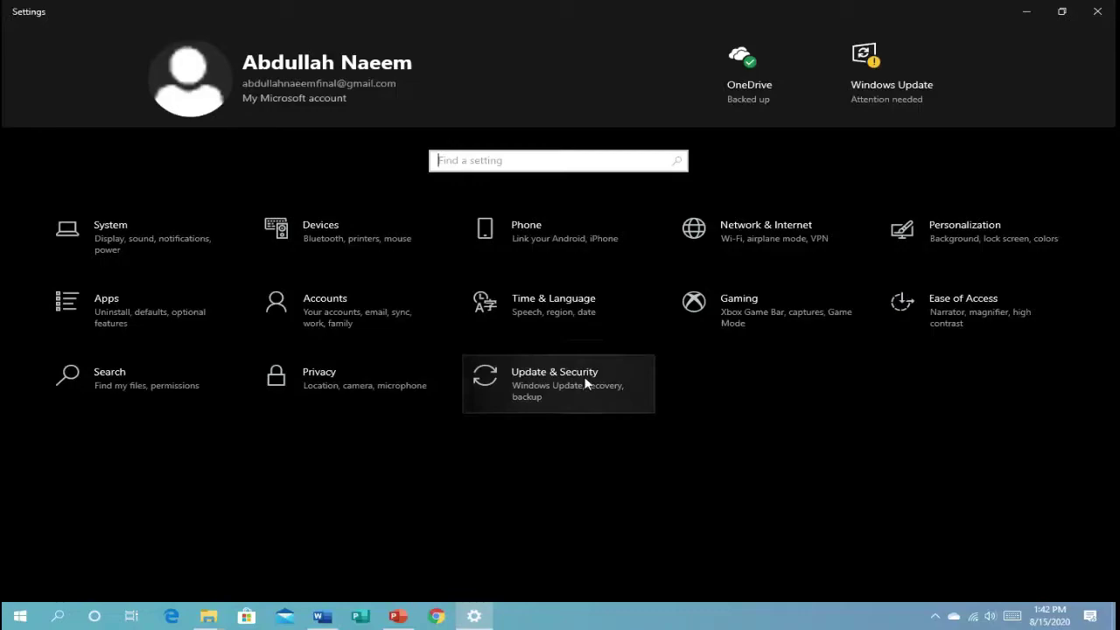
pyautogui.click(586, 383)
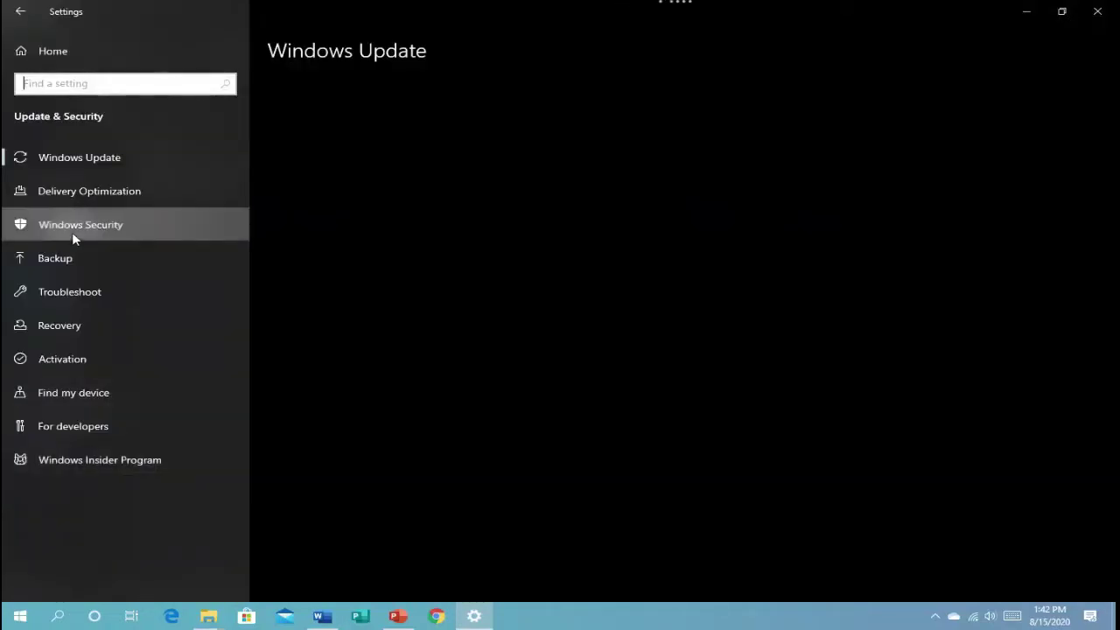
pyautogui.click(72, 232)
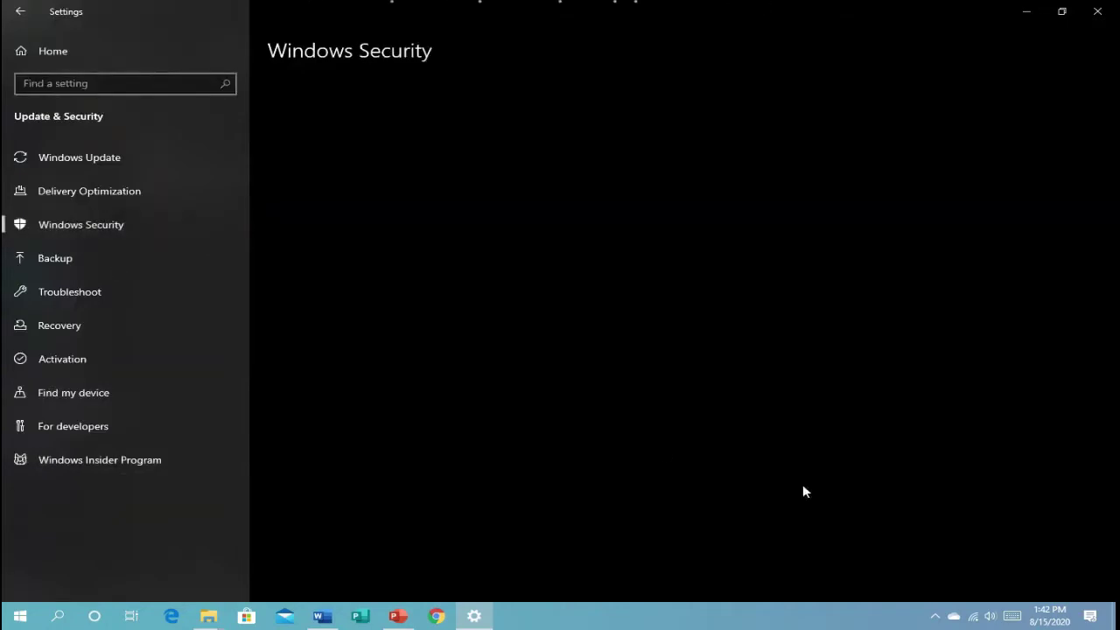
pyautogui.click(372, 200)
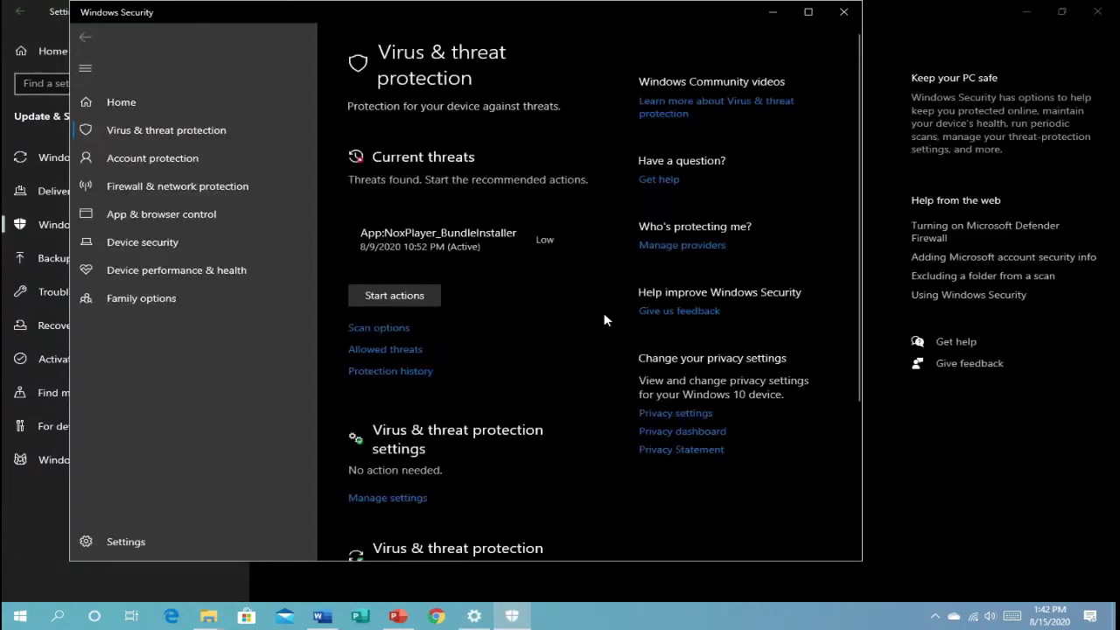
# Step: Turn off real-time and cloud-delivered protection, then close Windows Security and Settings
pyautogui.click(391, 498)
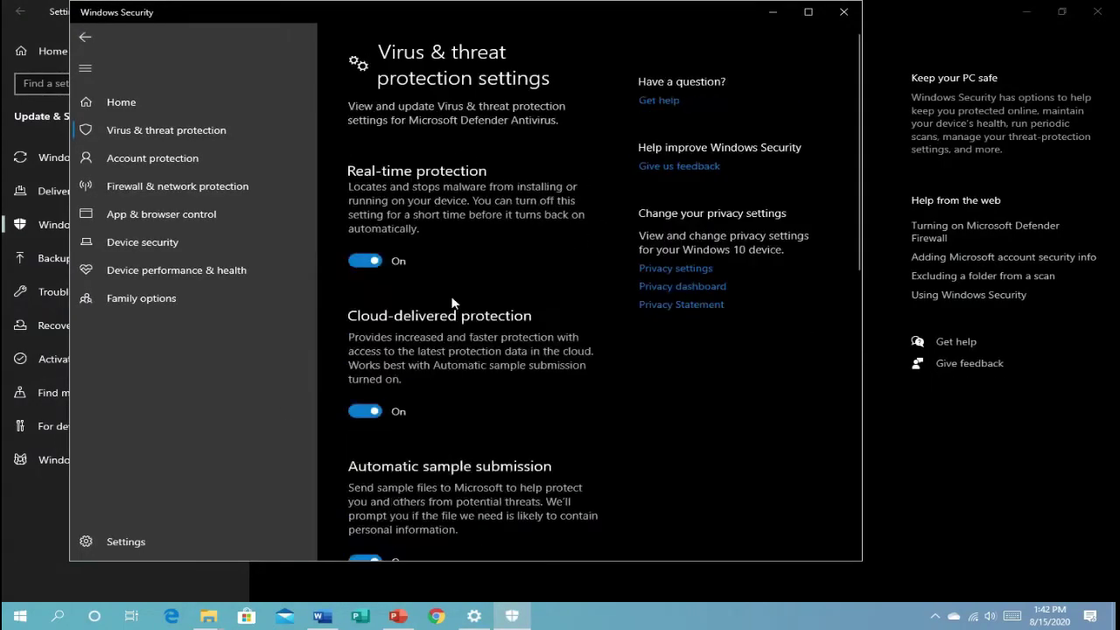
pyautogui.click(370, 267)
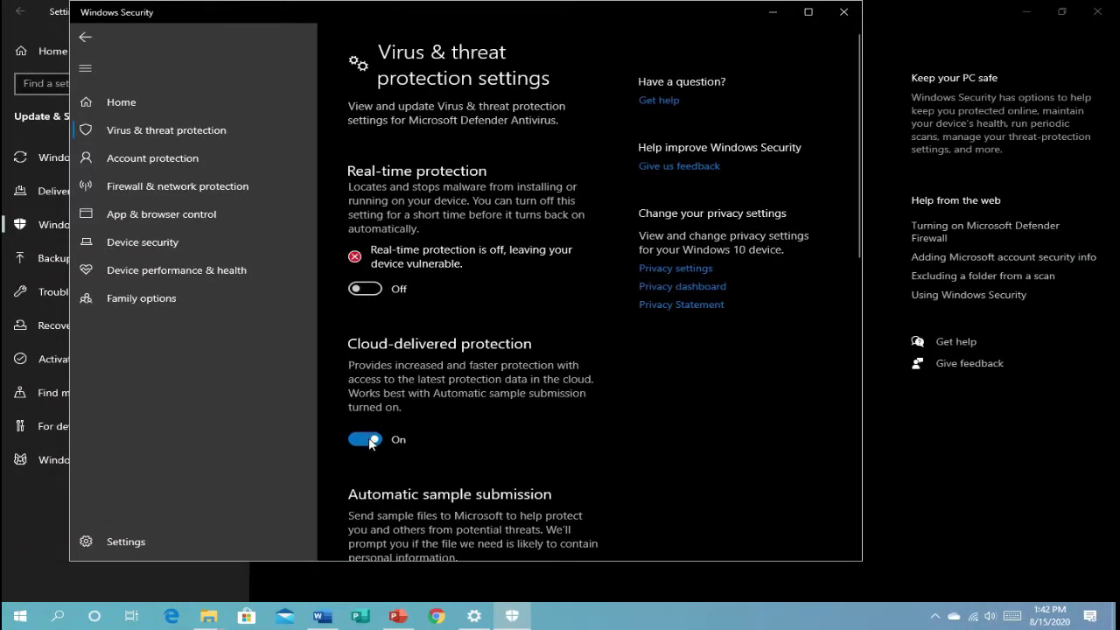
pyautogui.click(368, 440)
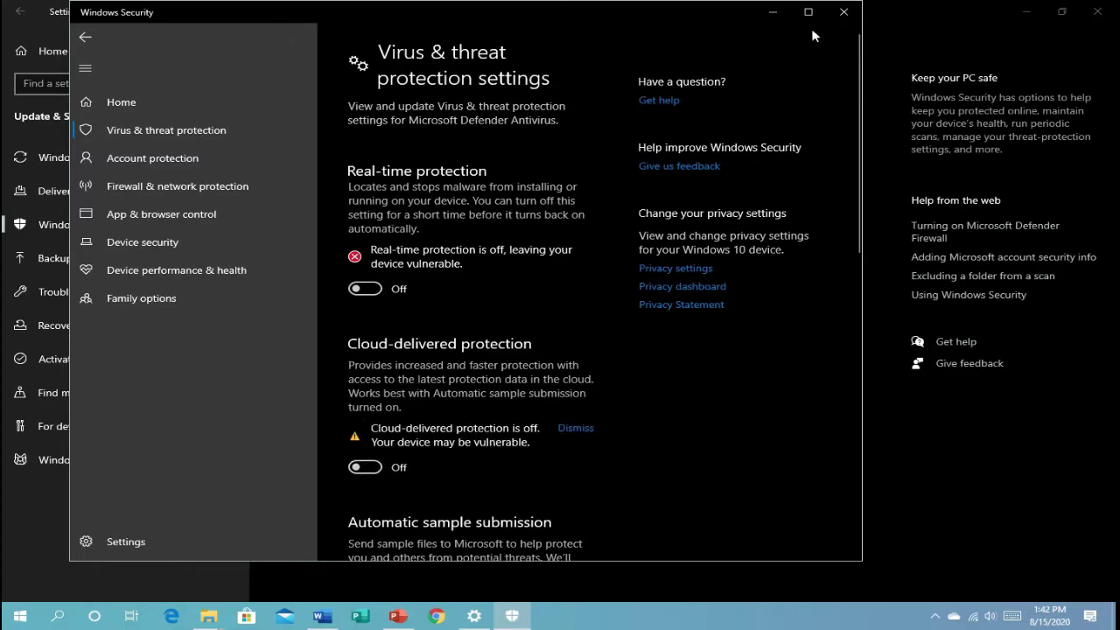
pyautogui.click(844, 11)
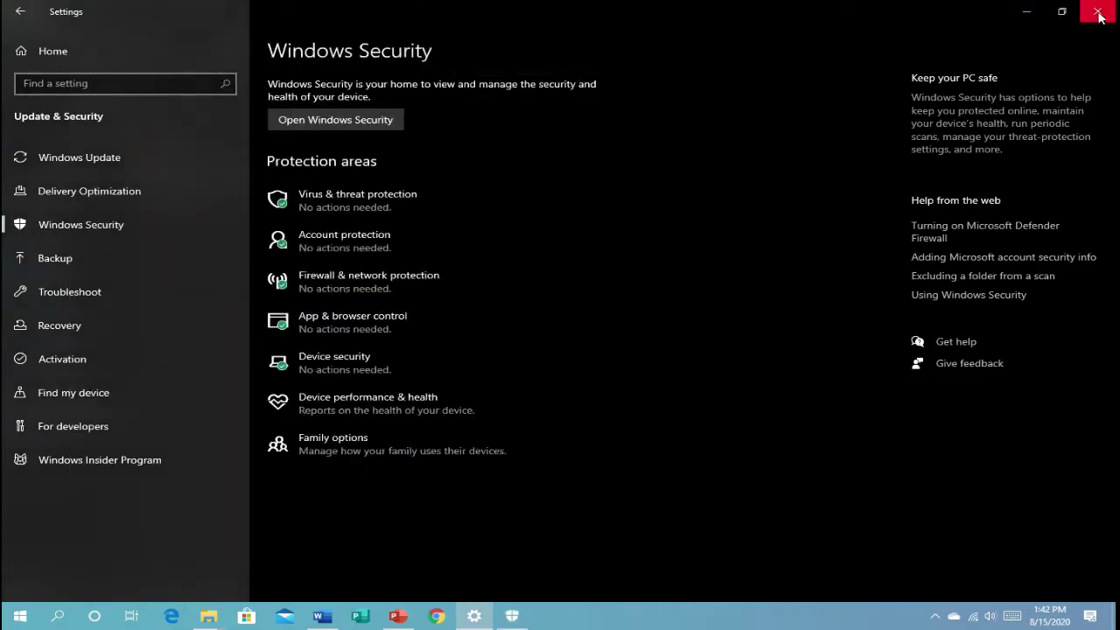
pyautogui.click(1098, 11)
# Step: Run filmora_64bit_full846.exe, accept the licence and install Filmora9, closing the browser thank-you page
pyautogui.click(217, 174)
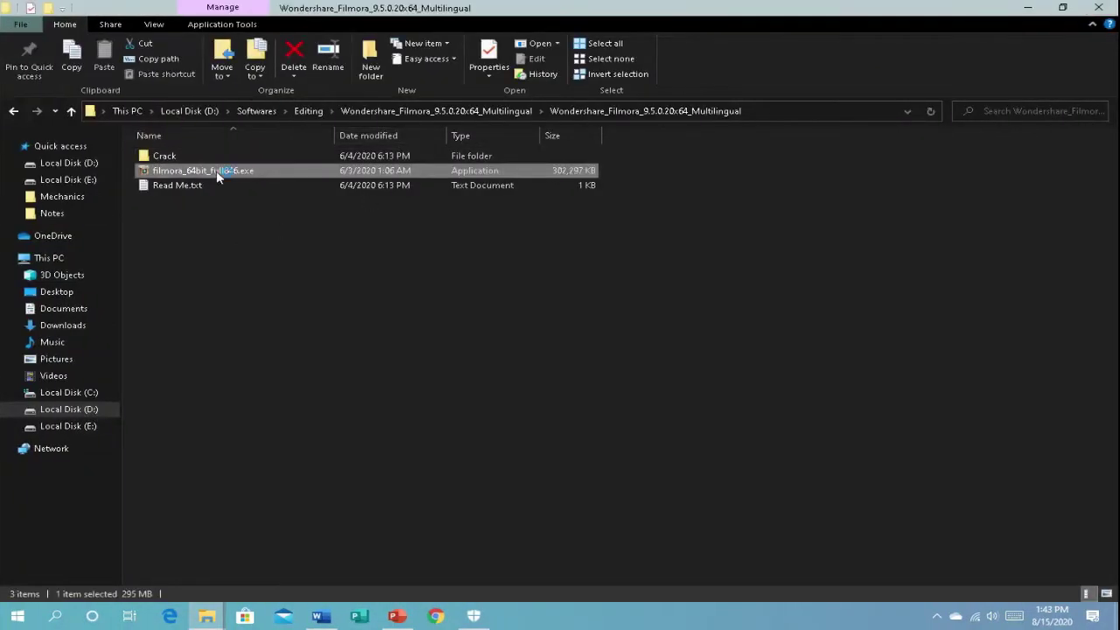
pyautogui.doubleClick(217, 175)
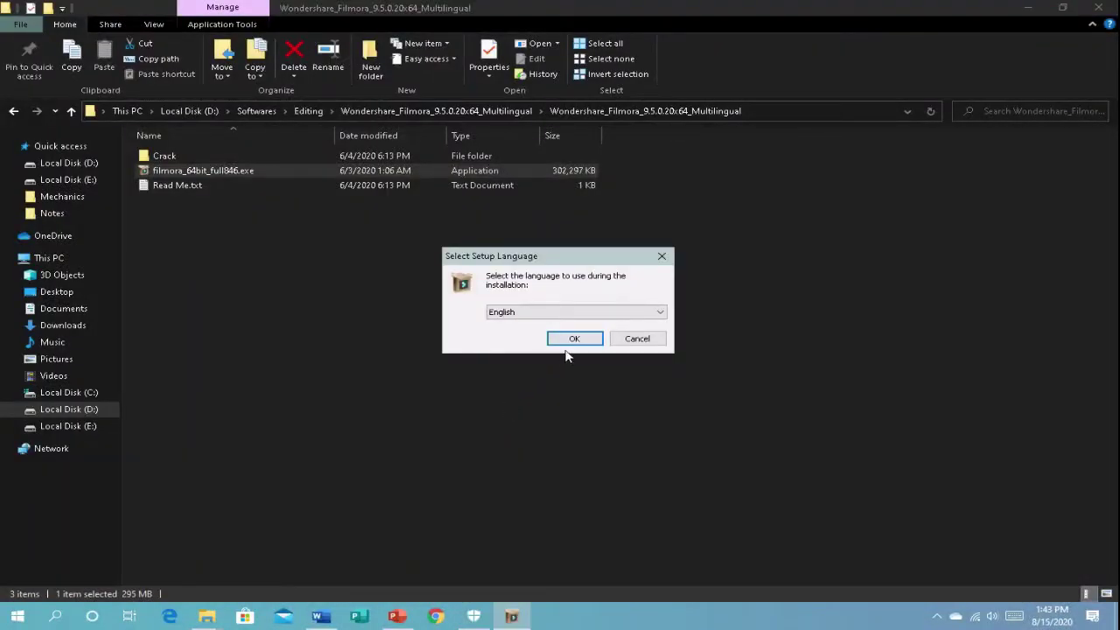
pyautogui.click(566, 345)
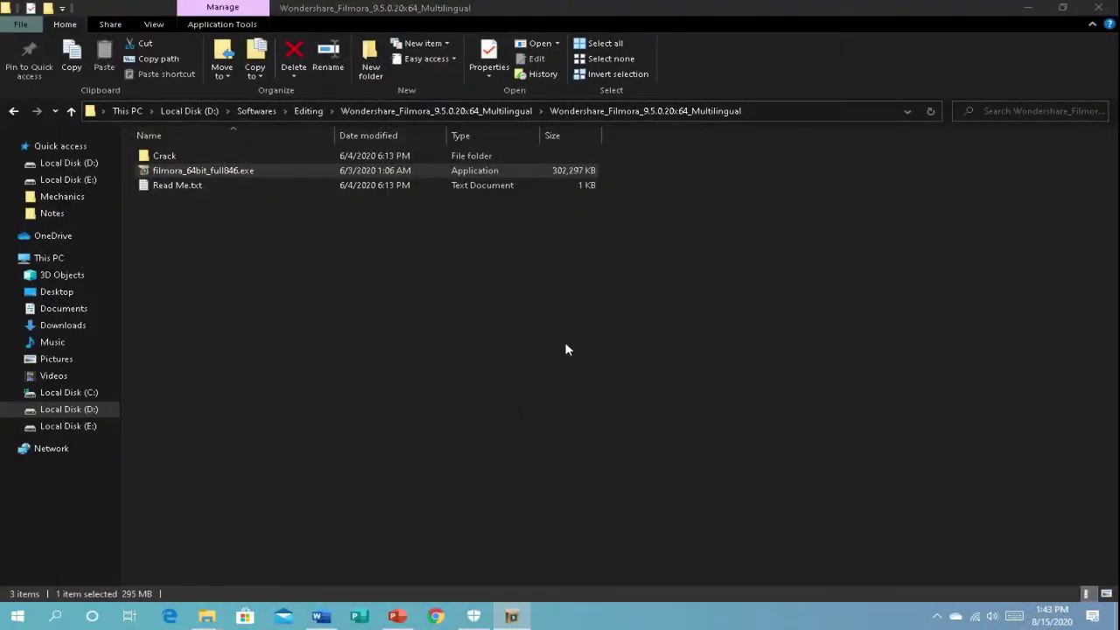
pyautogui.click(426, 396)
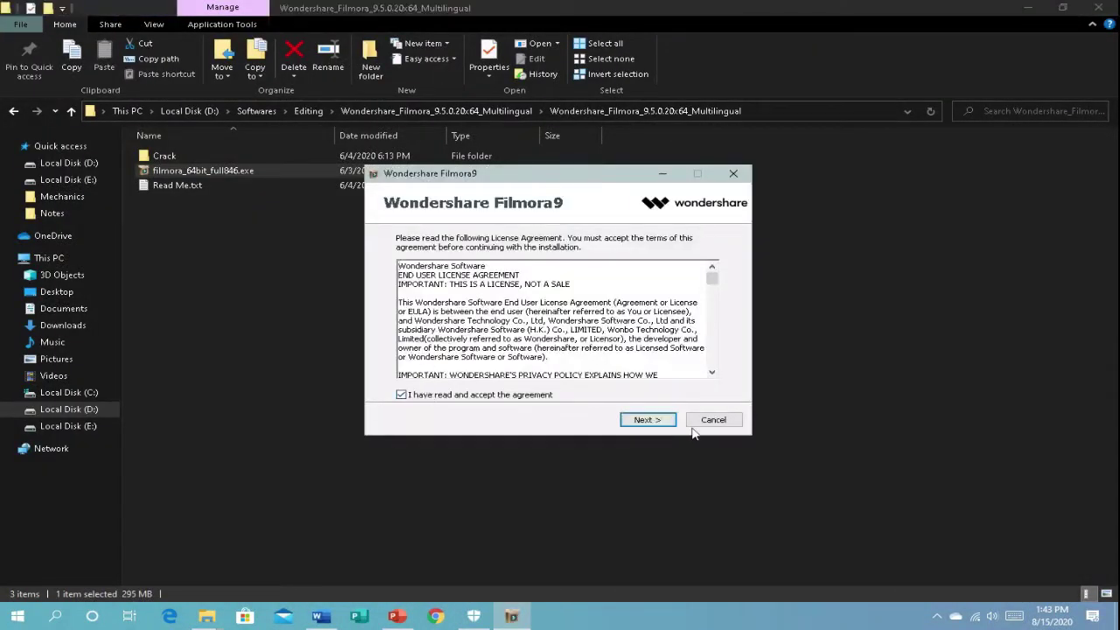
pyautogui.click(648, 420)
pyautogui.click(647, 420)
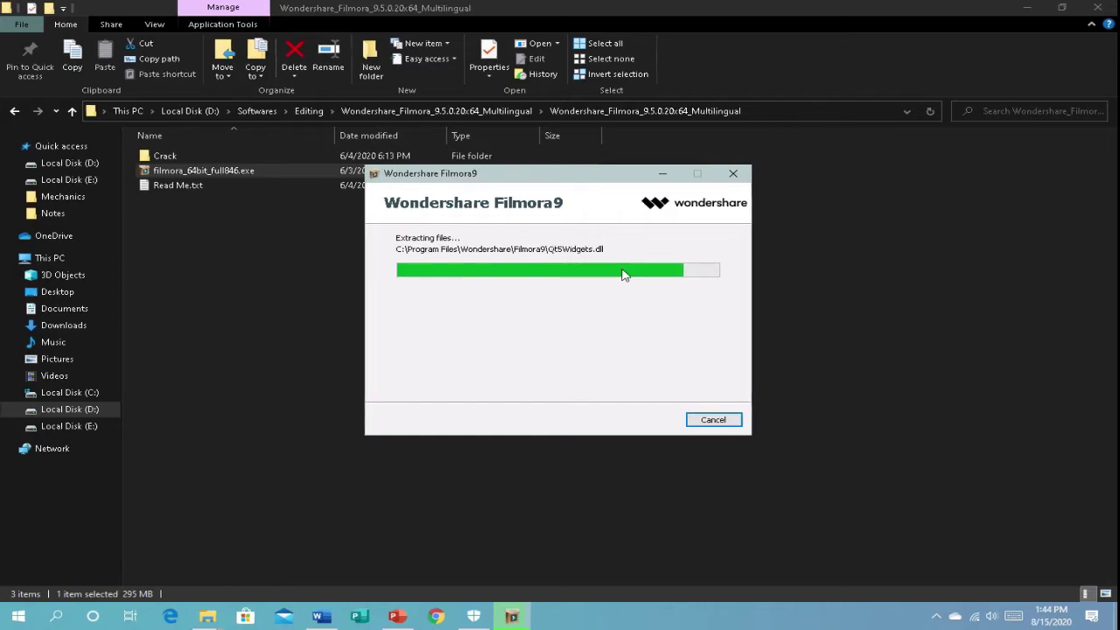
pyautogui.moveTo(441, 37)
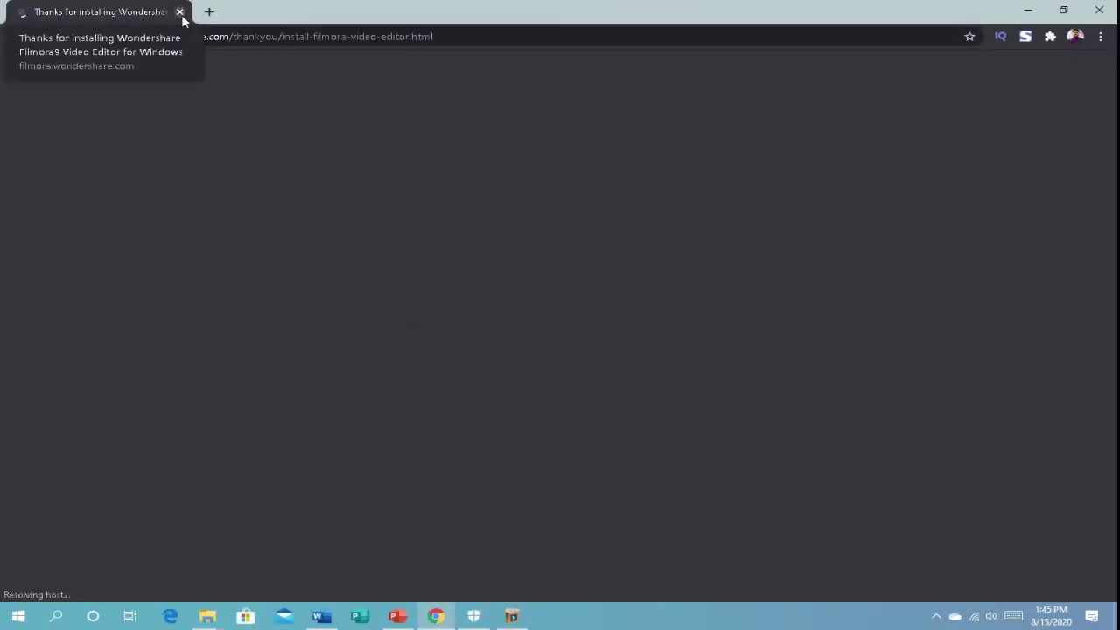
pyautogui.click(180, 13)
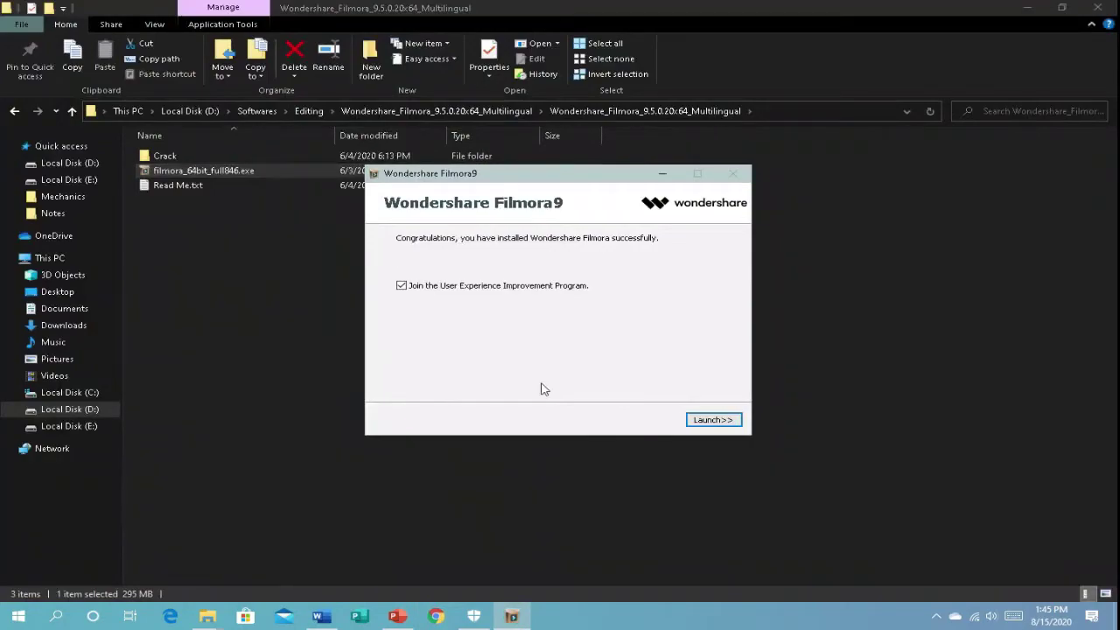
# Step: Launch Filmora9 from the installer, continue past the graphics driver warning, then close it
pyautogui.click(712, 421)
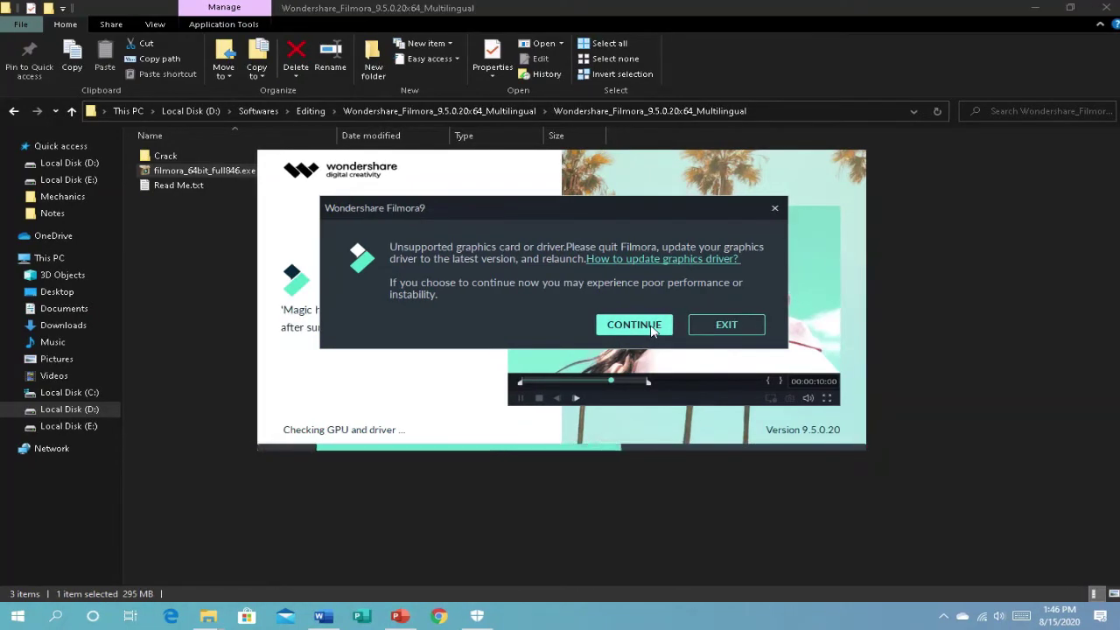
pyautogui.click(634, 325)
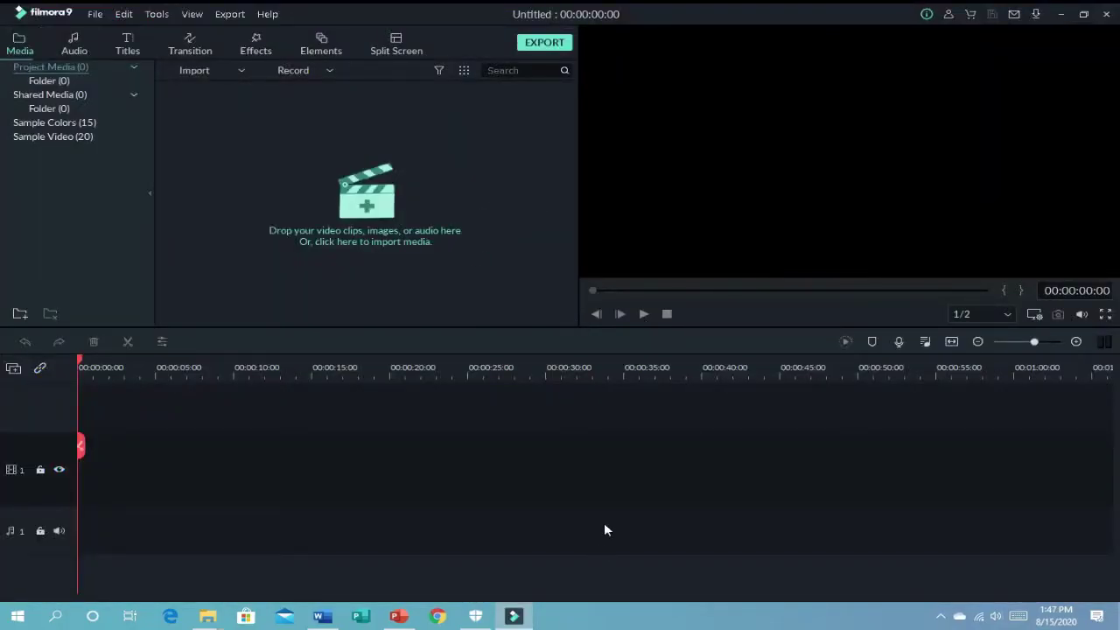
pyautogui.click(1113, 16)
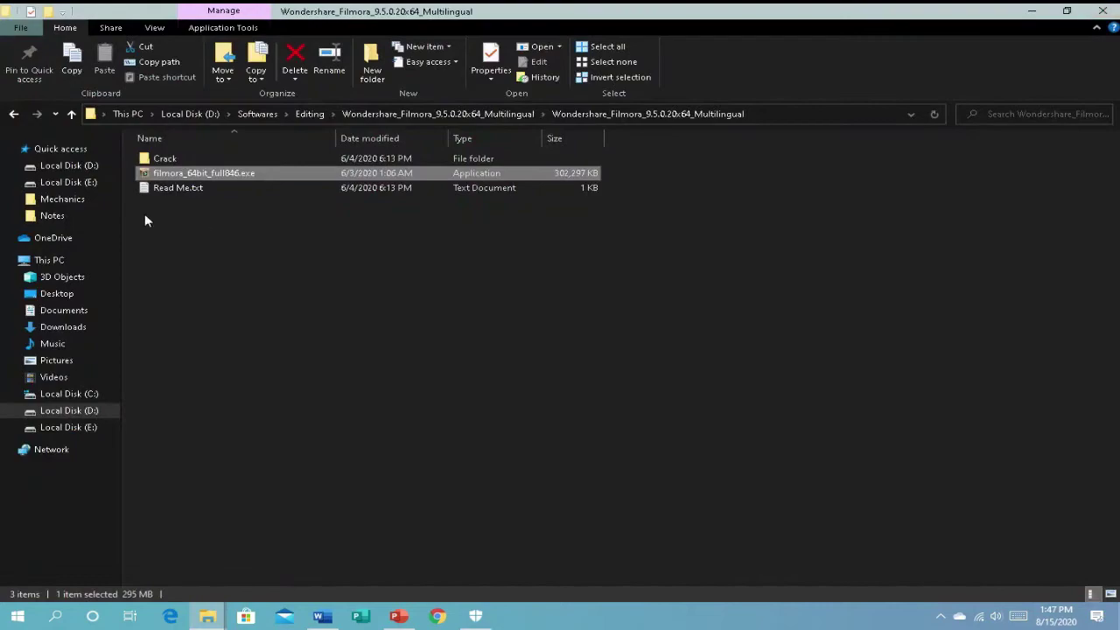
# Step: Run Patch.exe from the Crack folder as admin and apply command 1 to patch Filmora9
pyautogui.doubleClick(181, 161)
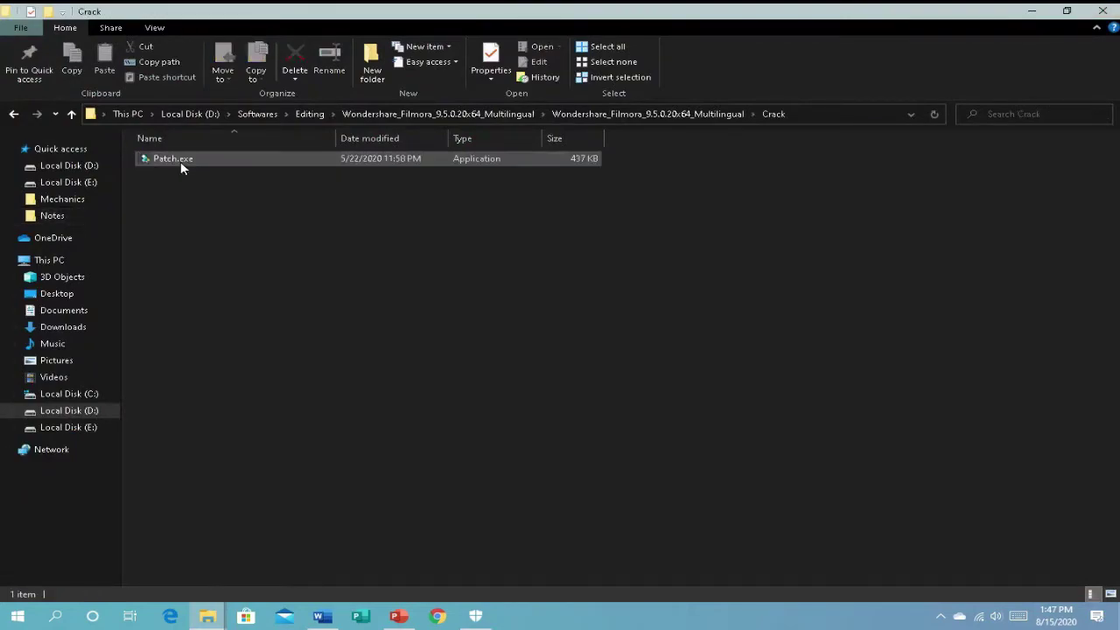
pyautogui.moveTo(488, 8)
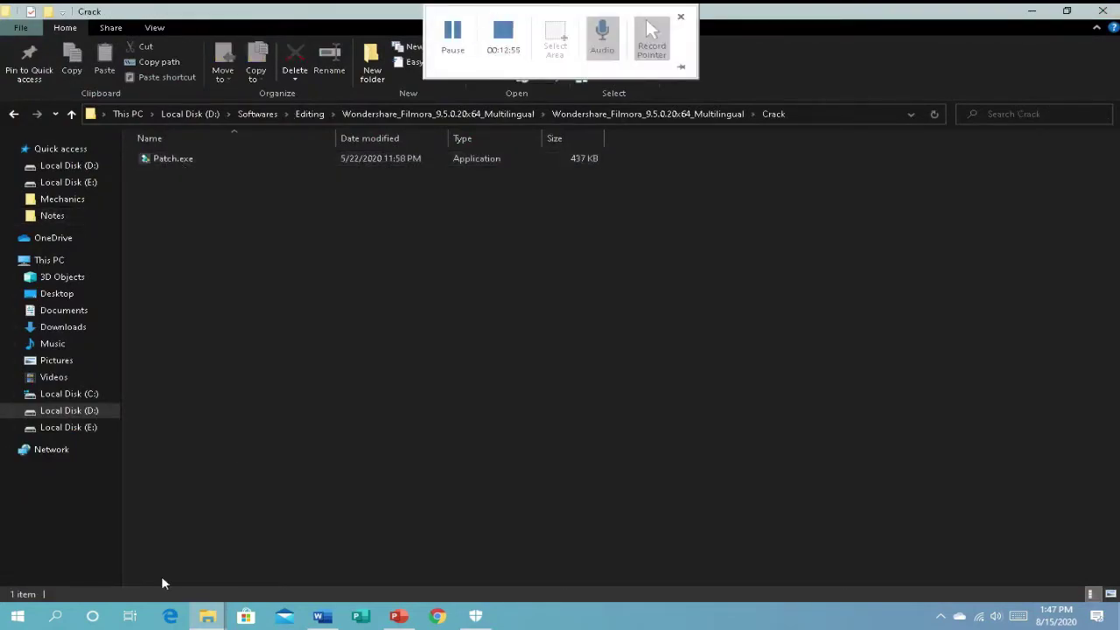
pyautogui.doubleClick(170, 162)
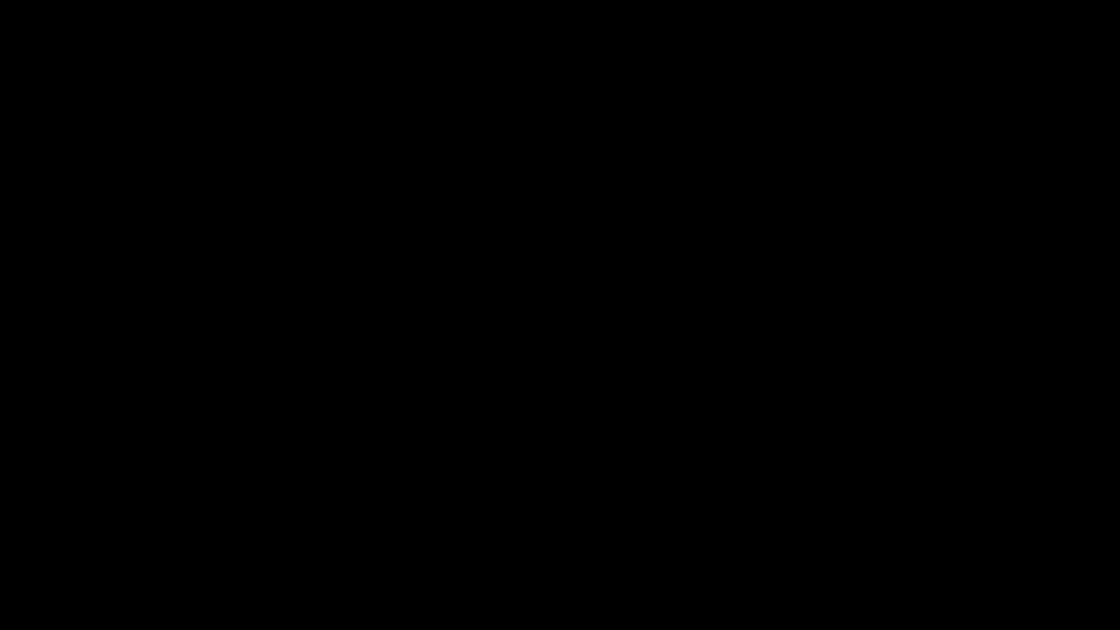
pyautogui.click(527, 407)
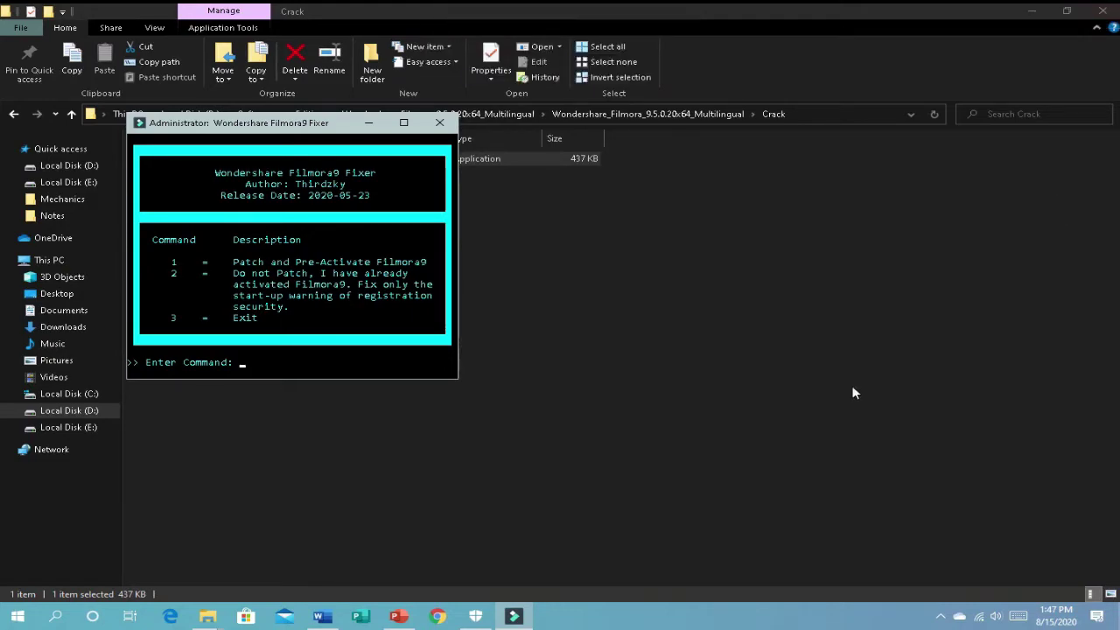
pyautogui.write('1')
pyautogui.press('Return')
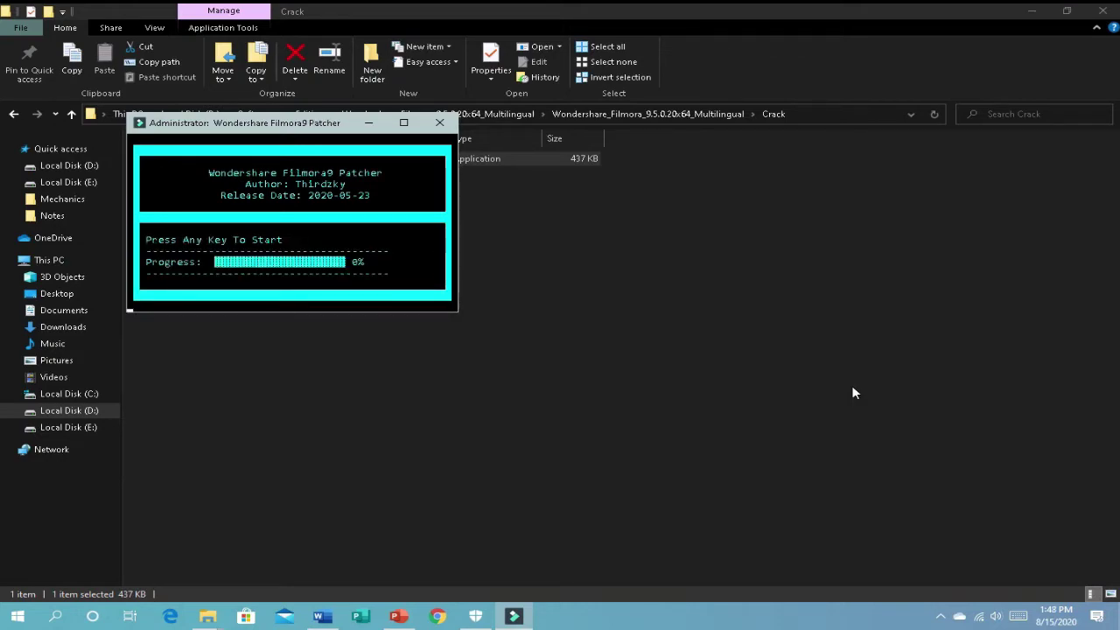
pyautogui.press('Return')
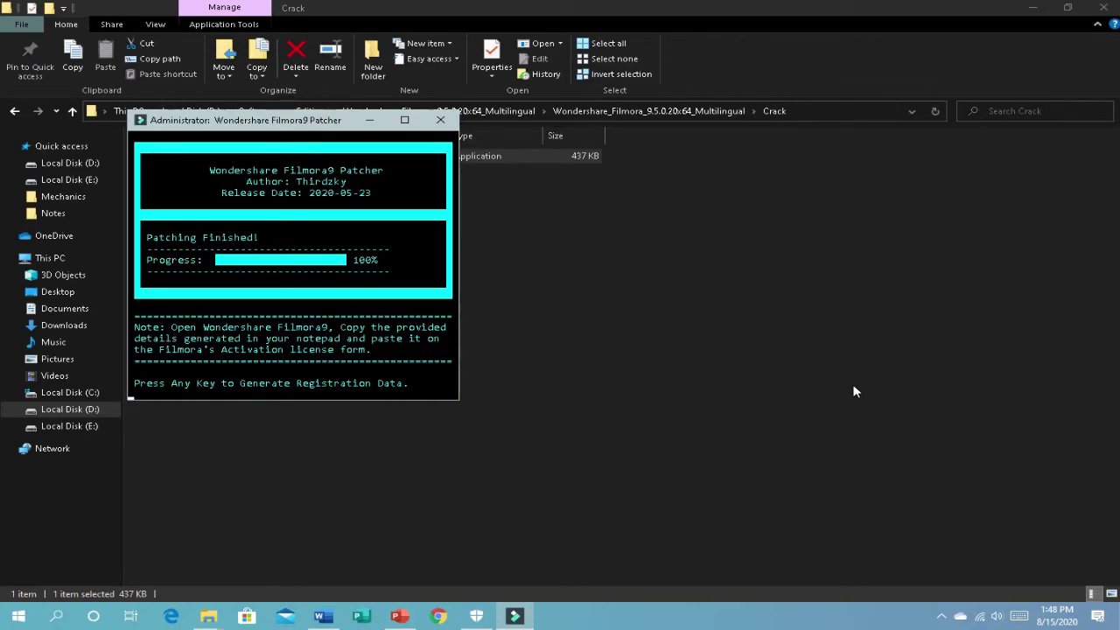
# Step: Generate F9RegData.txt registration data and choose File > Save As in Notepad
pyautogui.press('Return')
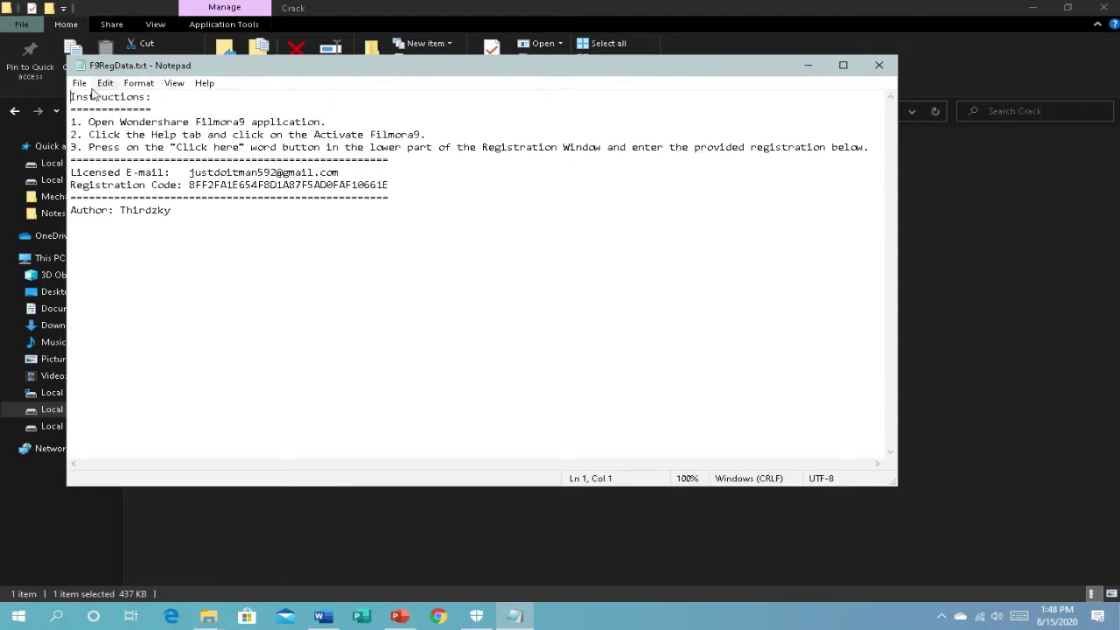
pyautogui.click(81, 85)
pyautogui.click(106, 163)
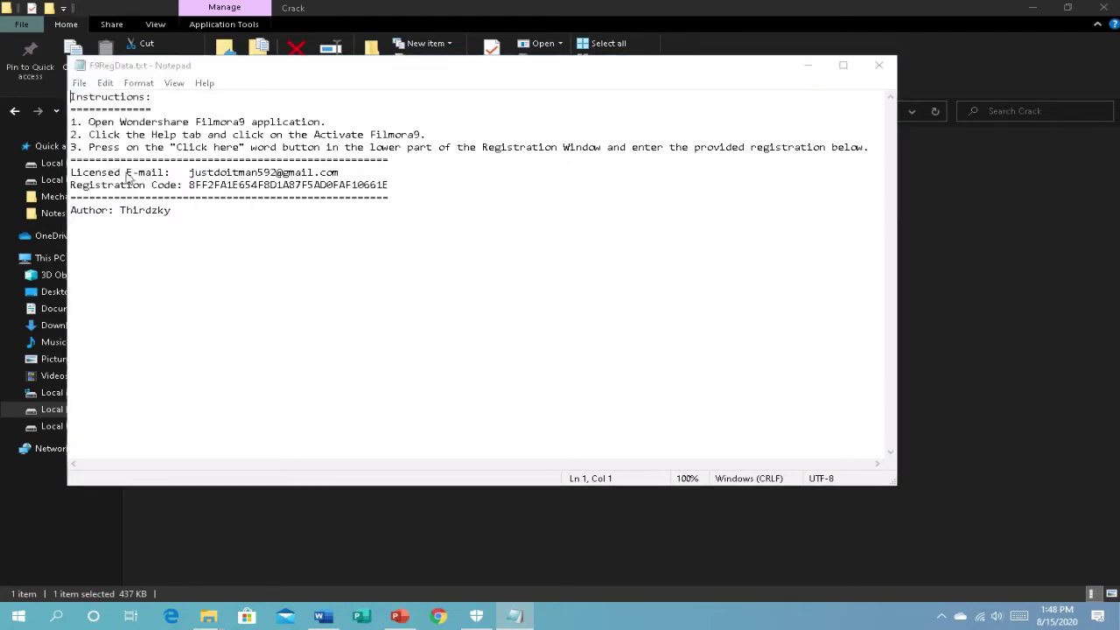
# Step: Save F9RegData.txt into D:\Softwares\Editing and close Notepad
pyautogui.scroll(-2, 180, 298)
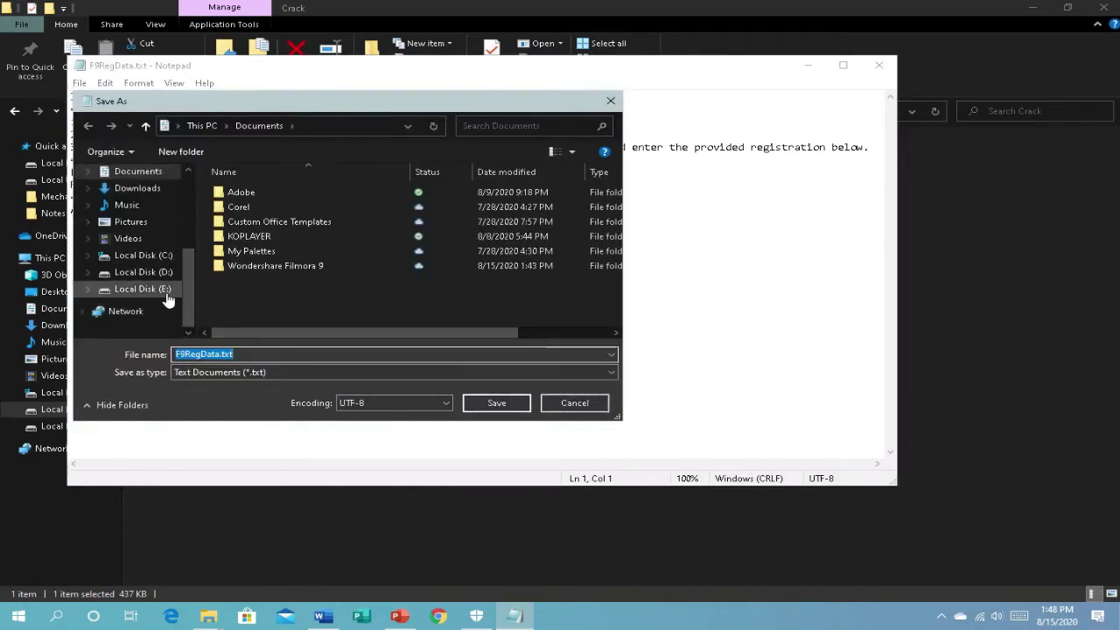
pyautogui.click(162, 290)
pyautogui.click(262, 355)
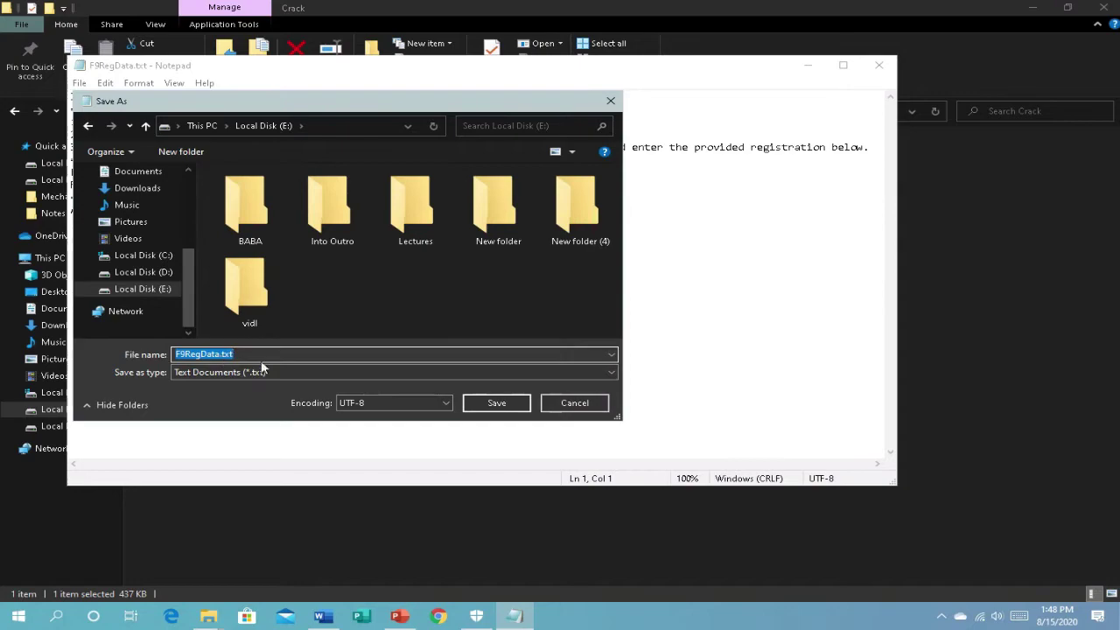
pyautogui.click(154, 277)
pyautogui.doubleClick(499, 214)
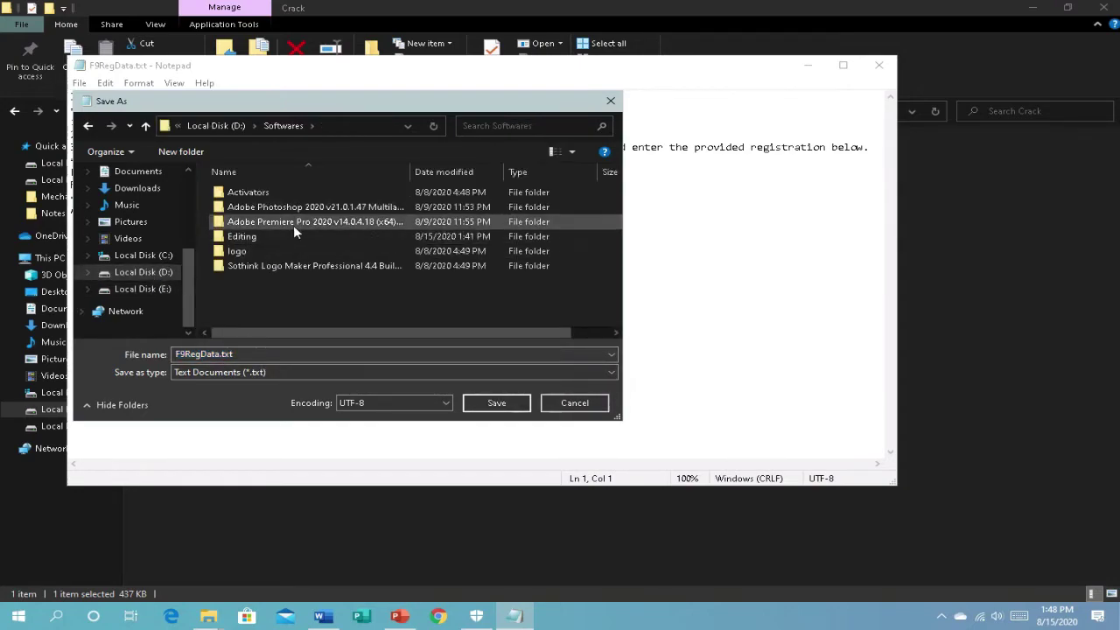
pyautogui.doubleClick(275, 238)
pyautogui.click(495, 404)
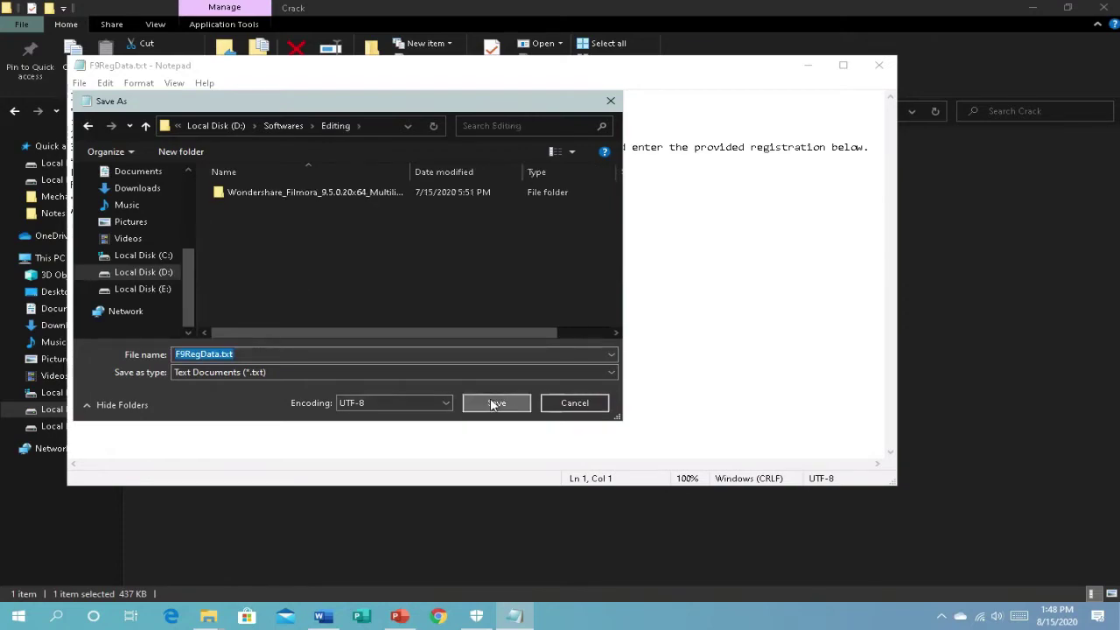
pyautogui.click(880, 64)
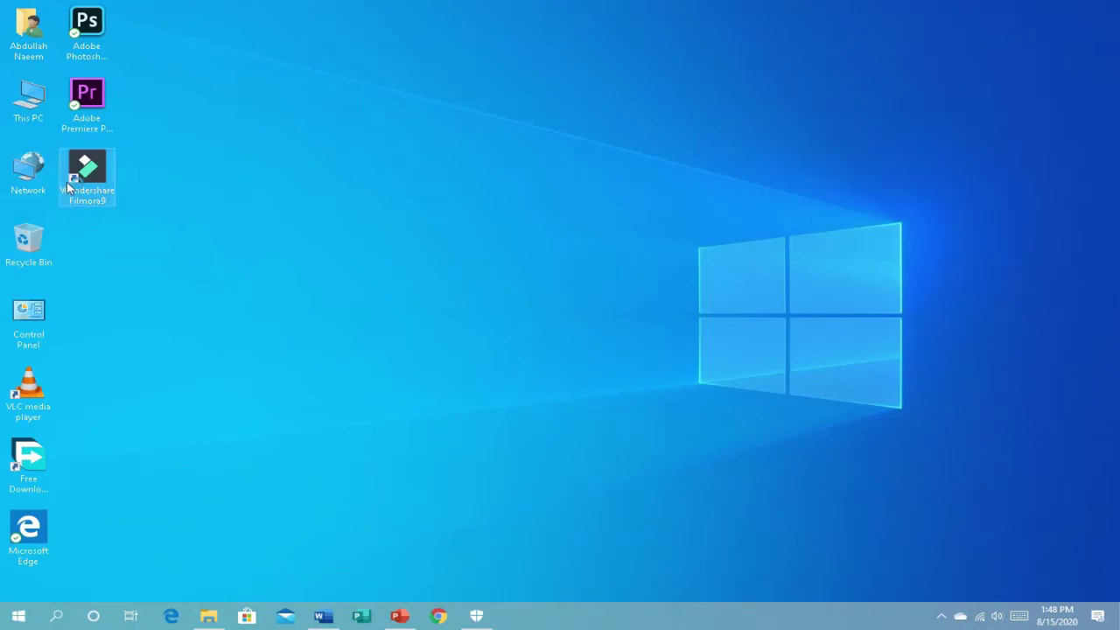
# Step: Relaunch Wondershare Filmora9 from its desktop shortcut
pyautogui.click(70, 185)
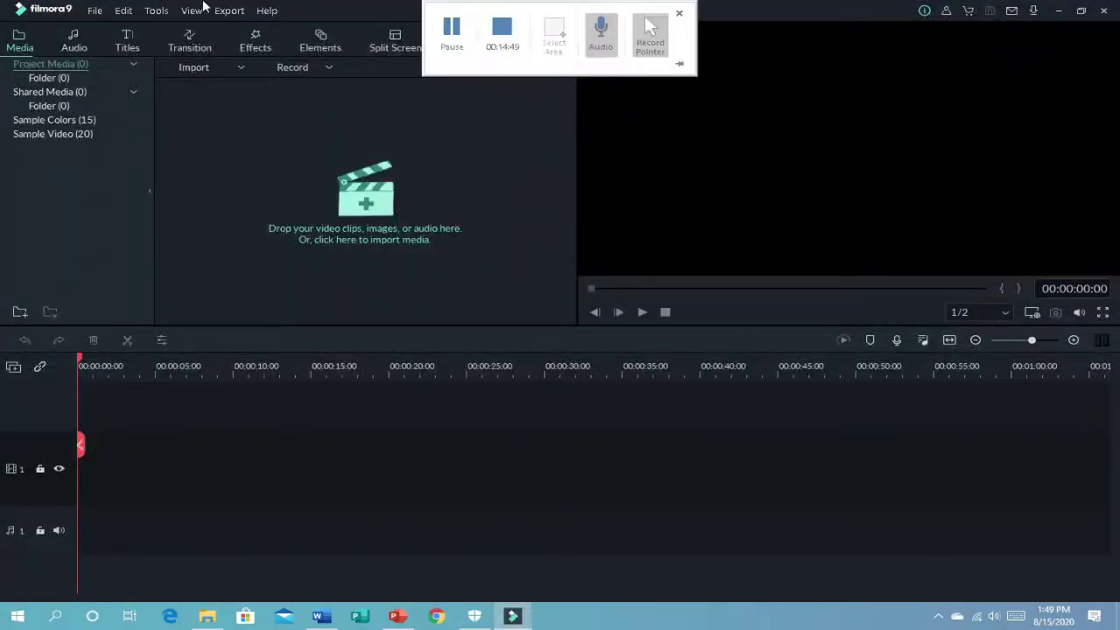
# Step: Open Help > Activate Filmora9 to show the UNACTIVATED sign-in dialog
pyautogui.click(271, 11)
pyautogui.click(263, 70)
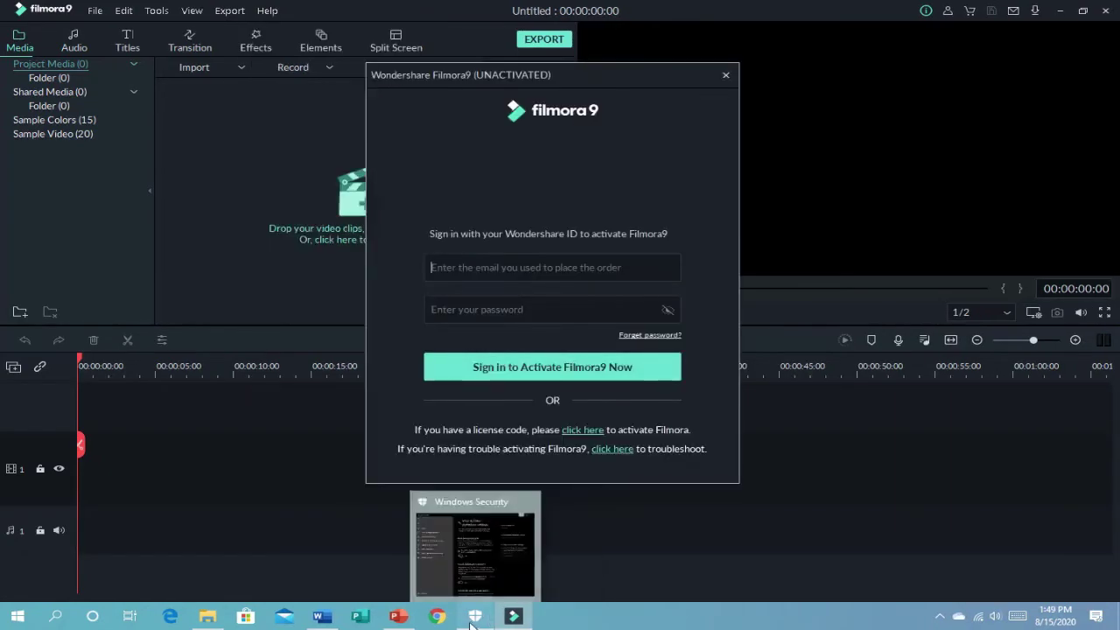
pyautogui.moveTo(206, 626)
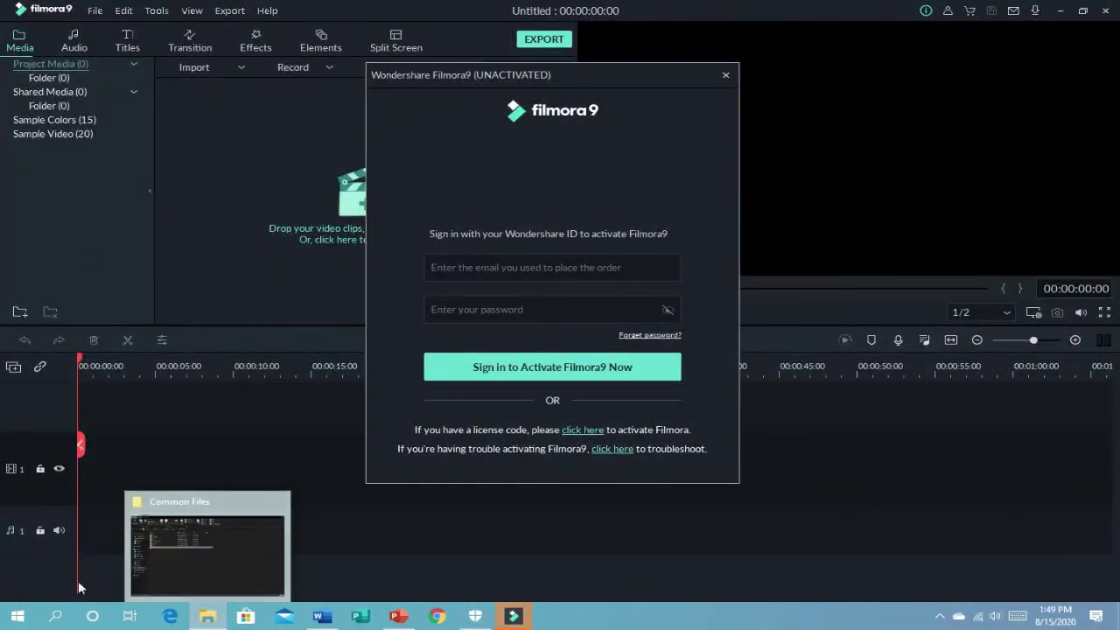
# Step: Open F9RegData.txt from D:\Softwares\Editing and copy the licensed e-mail address
pyautogui.moveTo(208, 616)
pyautogui.click(167, 548)
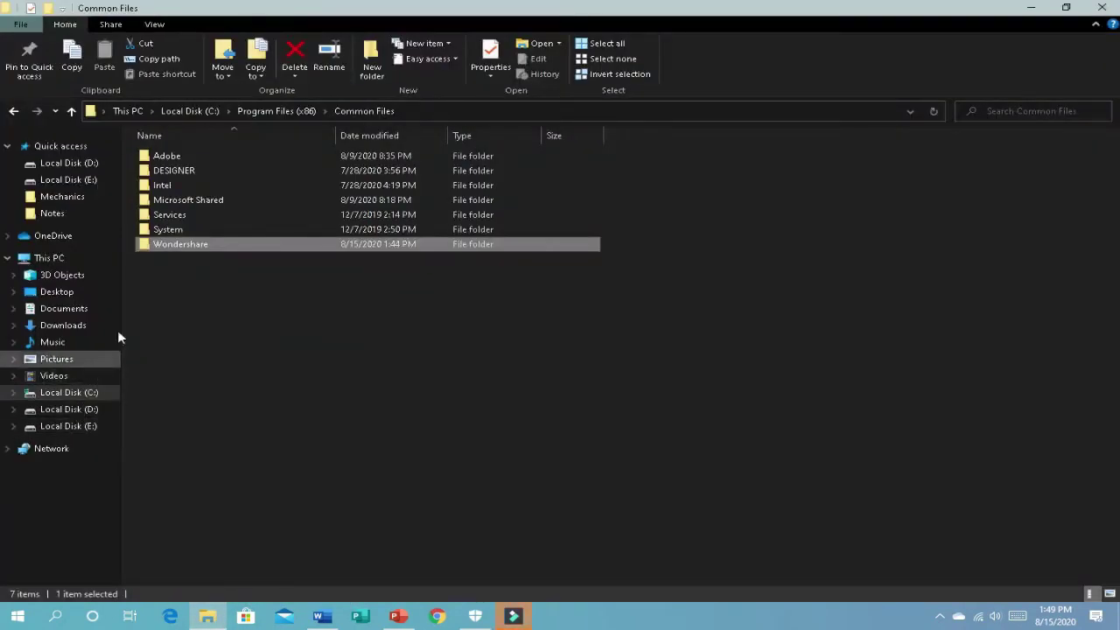
pyautogui.click(83, 410)
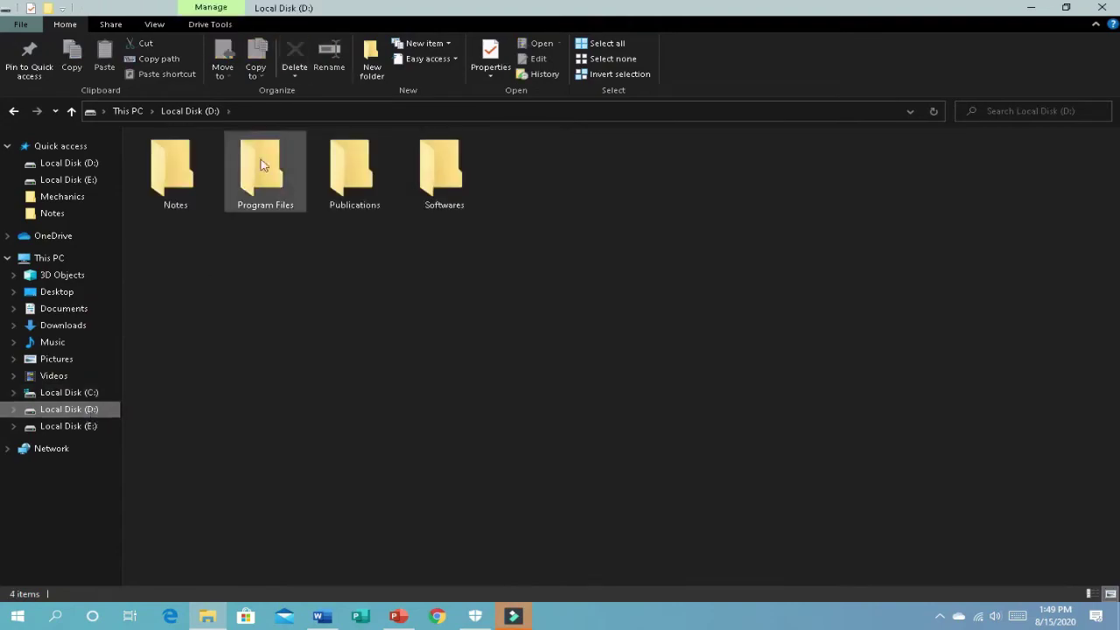
pyautogui.doubleClick(441, 171)
pyautogui.doubleClick(468, 185)
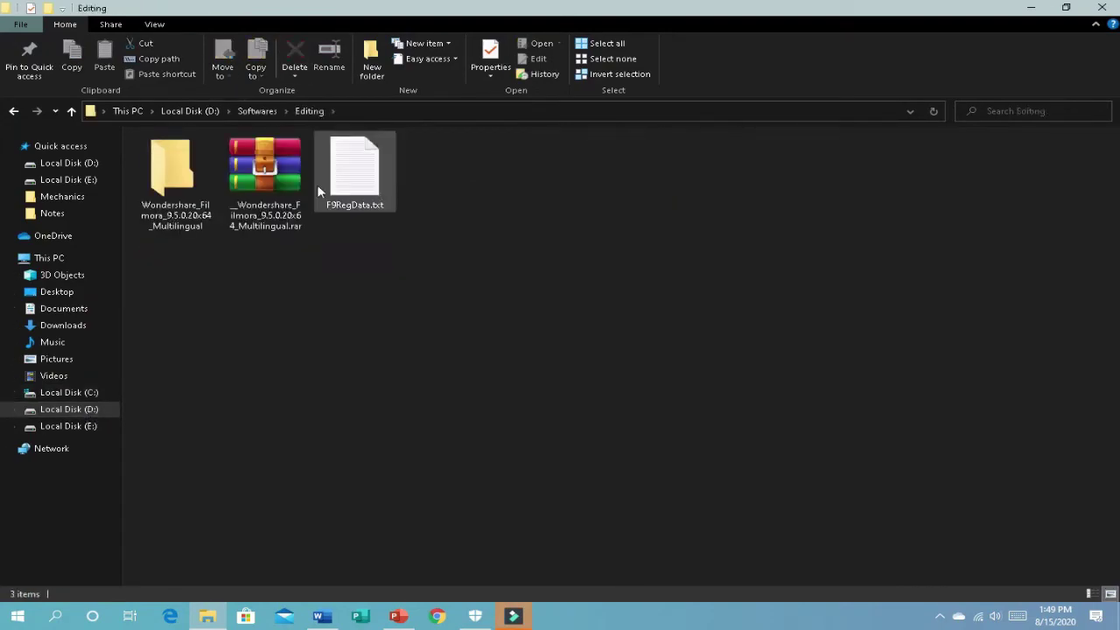
pyautogui.doubleClick(350, 175)
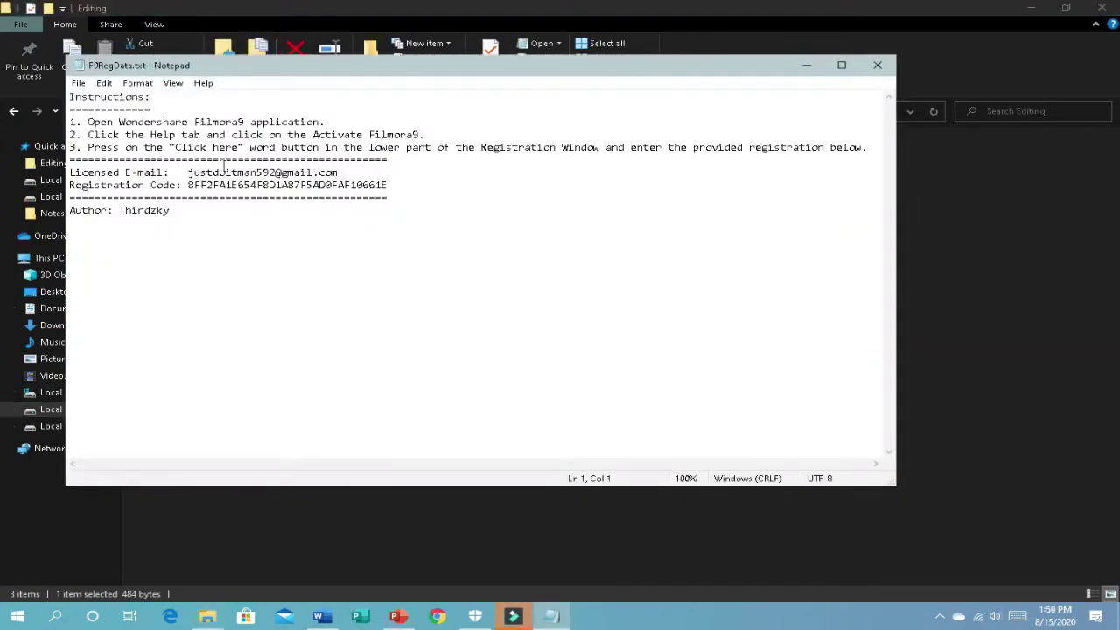
pyautogui.moveTo(188, 173); pyautogui.dragTo(339, 173)
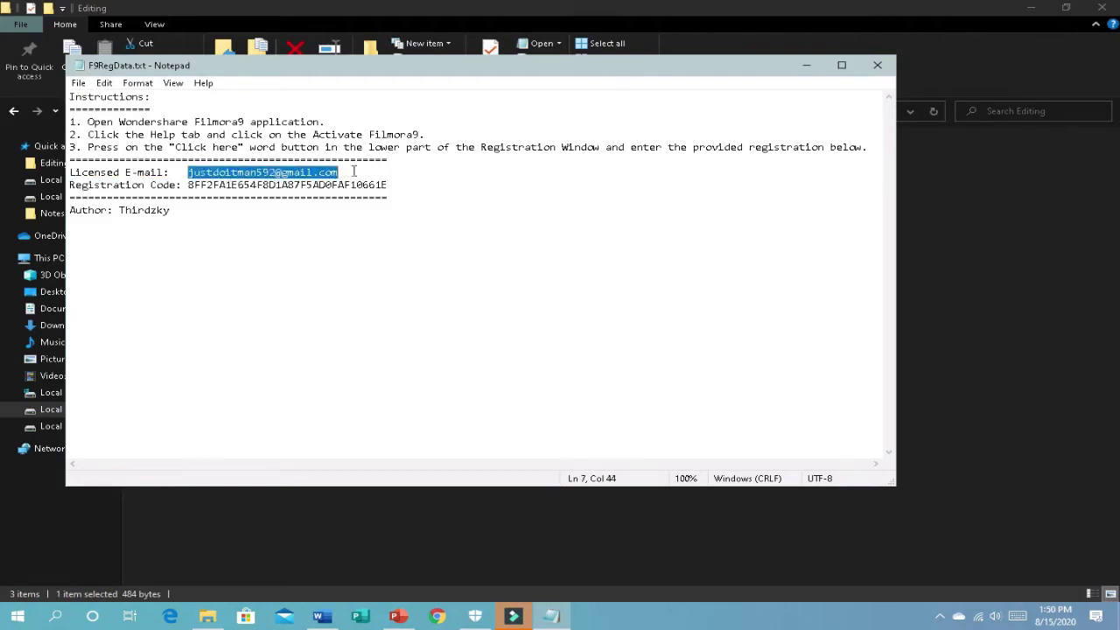
pyautogui.click(514, 616)
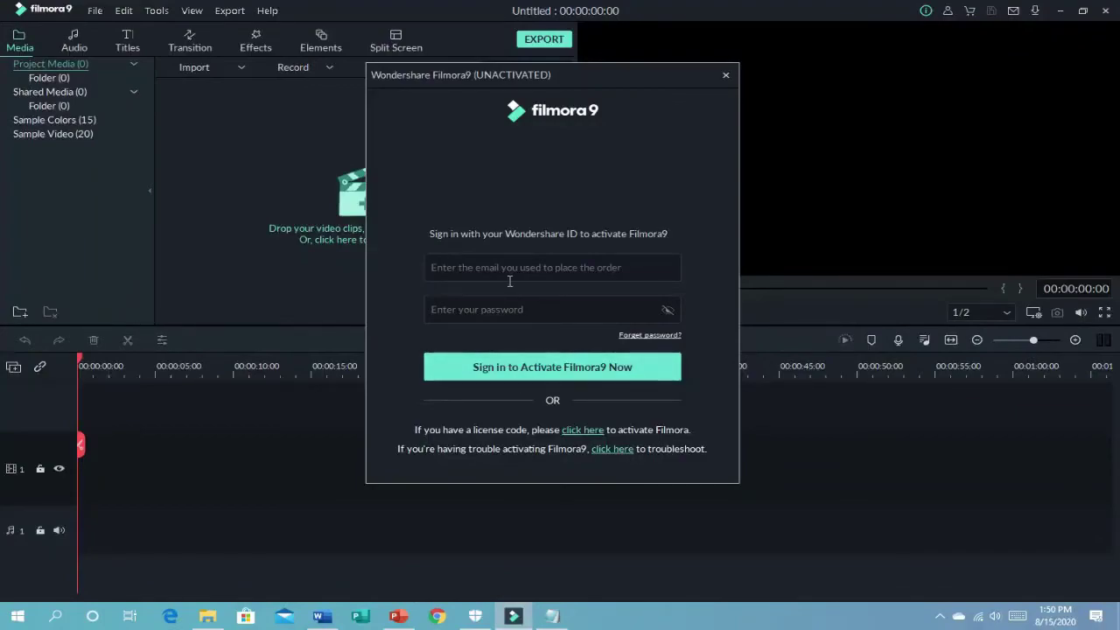
# Step: Switch to license-code activation and paste the licensed e-mail into the e-mail field
pyautogui.click(583, 429)
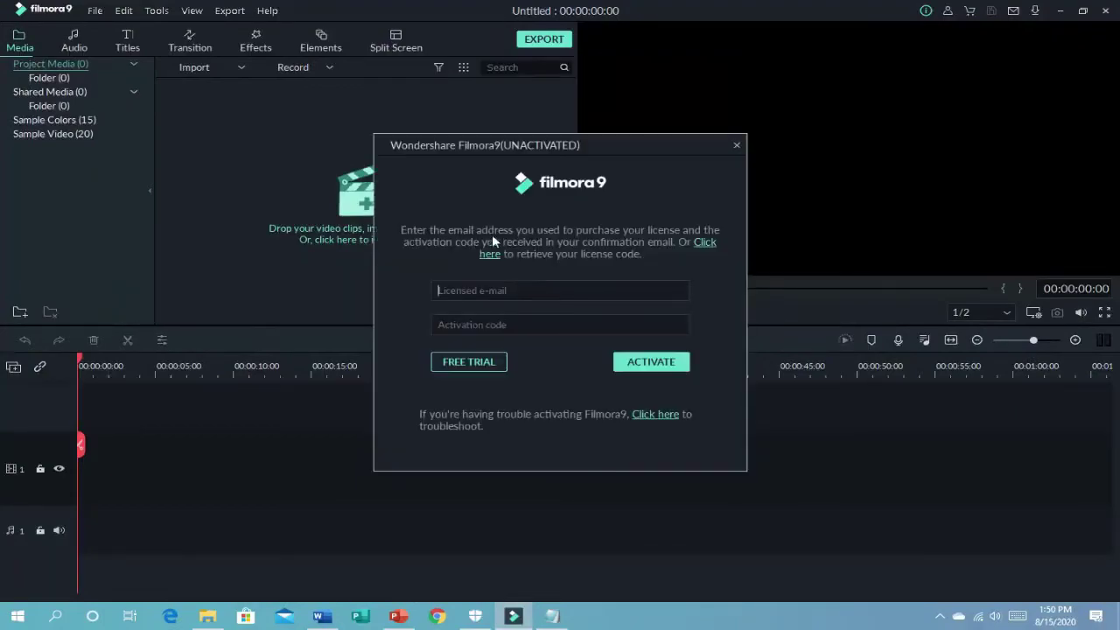
pyautogui.click(522, 290)
pyautogui.hotkey('ctrl', 'v')
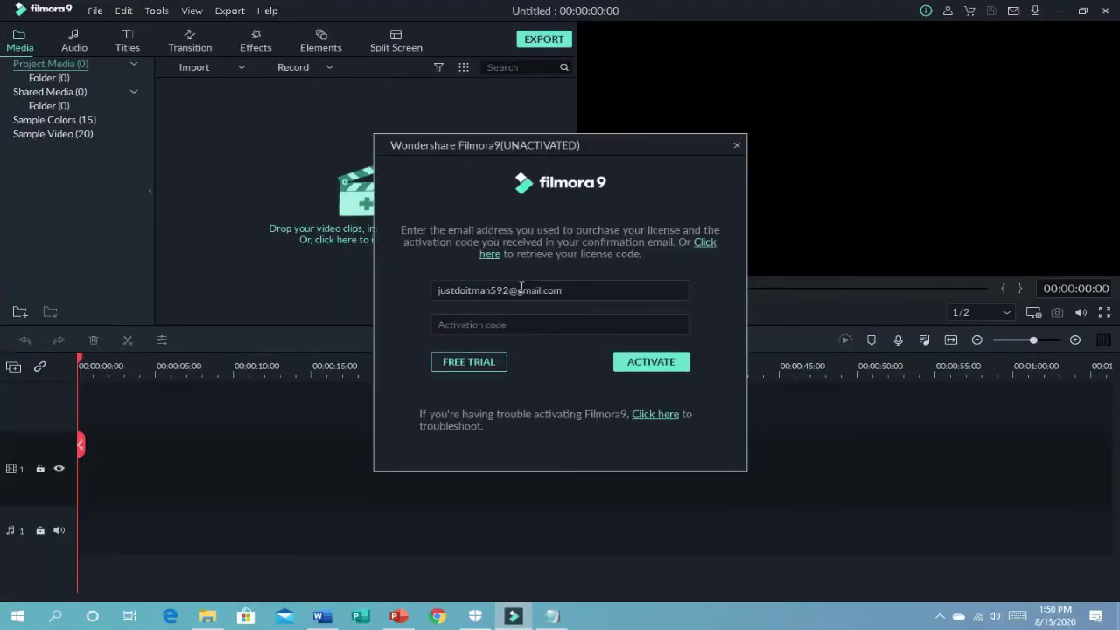
# Step: Copy the registration code from the notes, paste it as the activation code, and activate
pyautogui.click(551, 616)
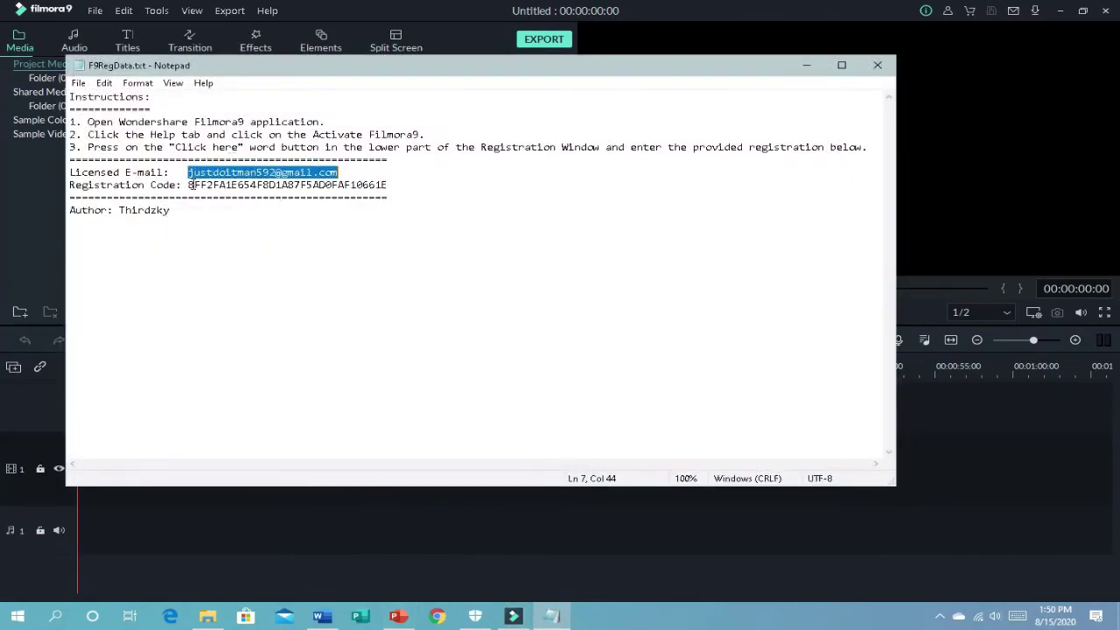
pyautogui.moveTo(189, 184); pyautogui.dragTo(393, 182)
pyautogui.hotkey('ctrl', 'c')
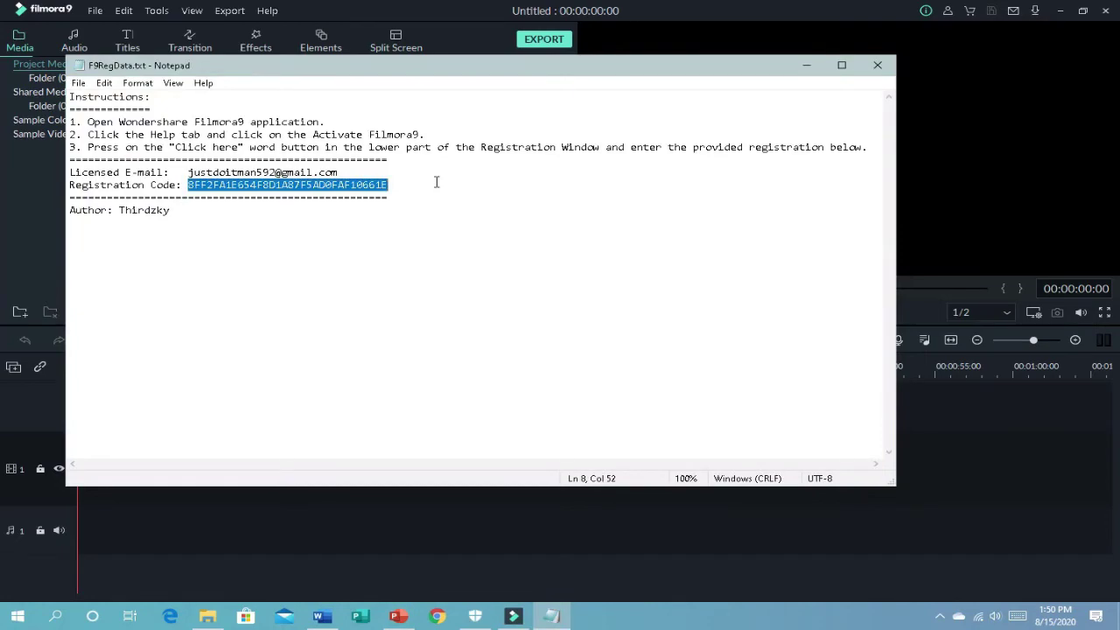
pyautogui.click(521, 574)
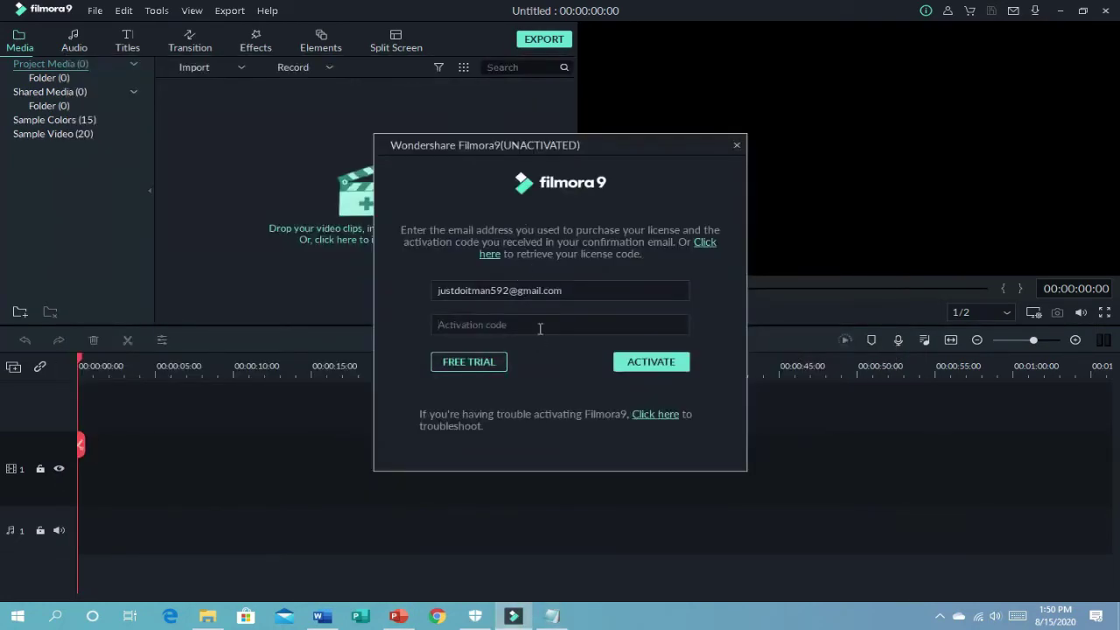
pyautogui.hotkey('ctrl', 'v')
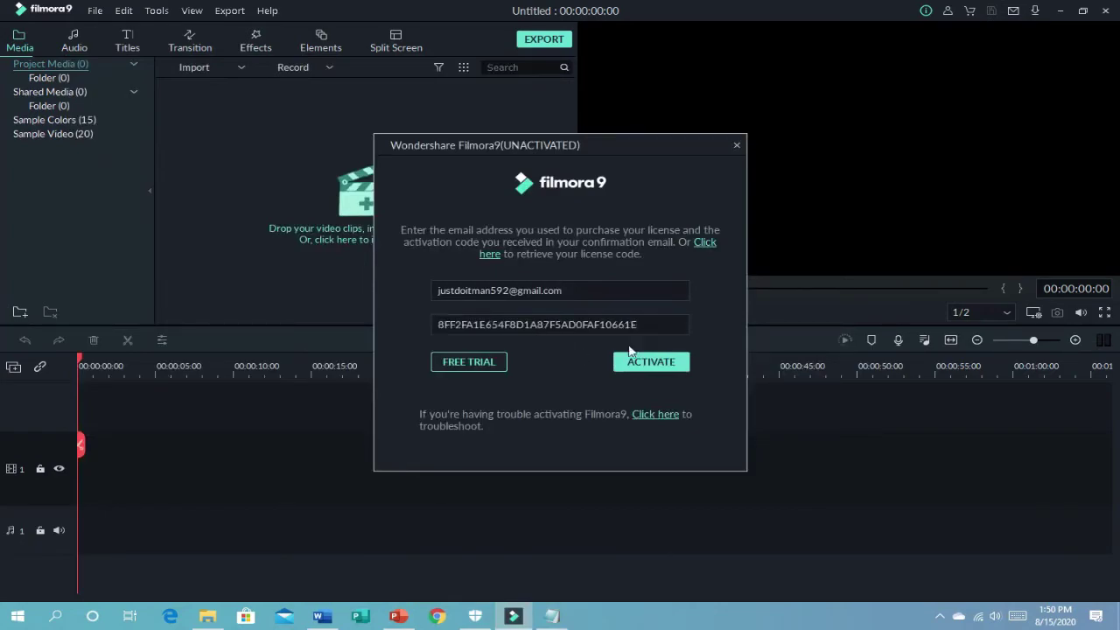
pyautogui.click(652, 362)
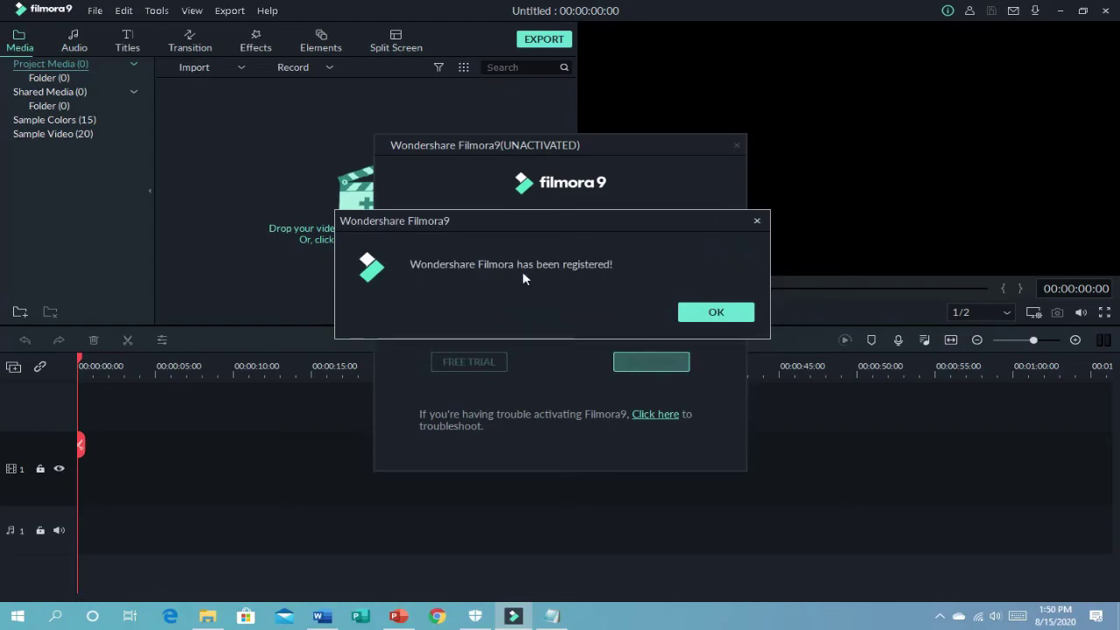
pyautogui.click(705, 314)
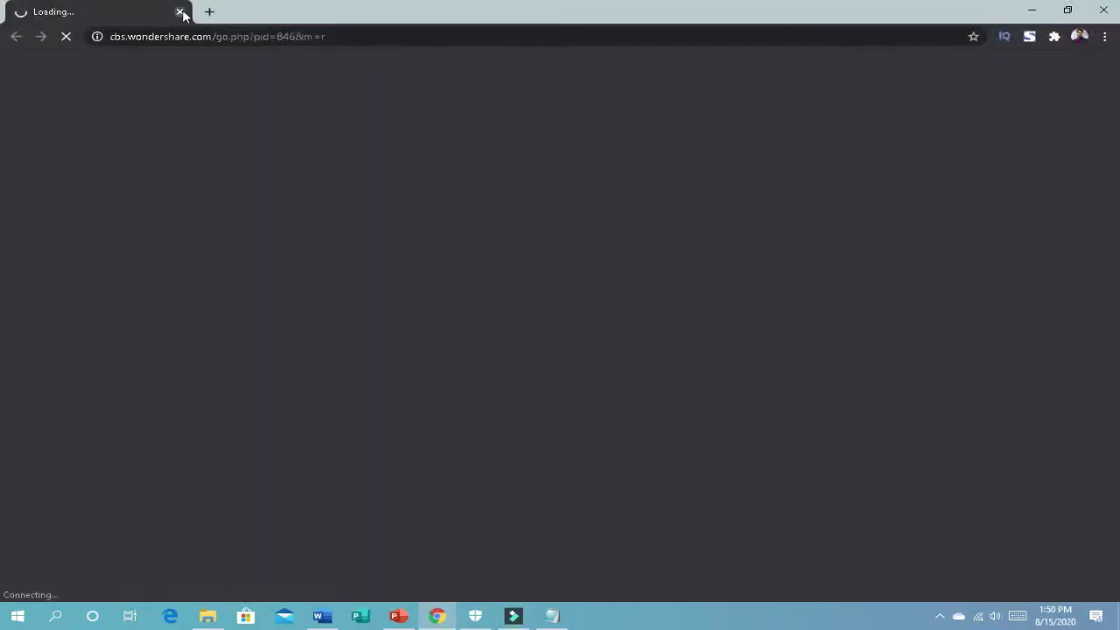
# Step: Close the Wondershare web page and reopen Help > Activate Filmora9 to confirm ACTIVATED status
pyautogui.click(180, 12)
pyautogui.click(268, 10)
pyautogui.click(284, 68)
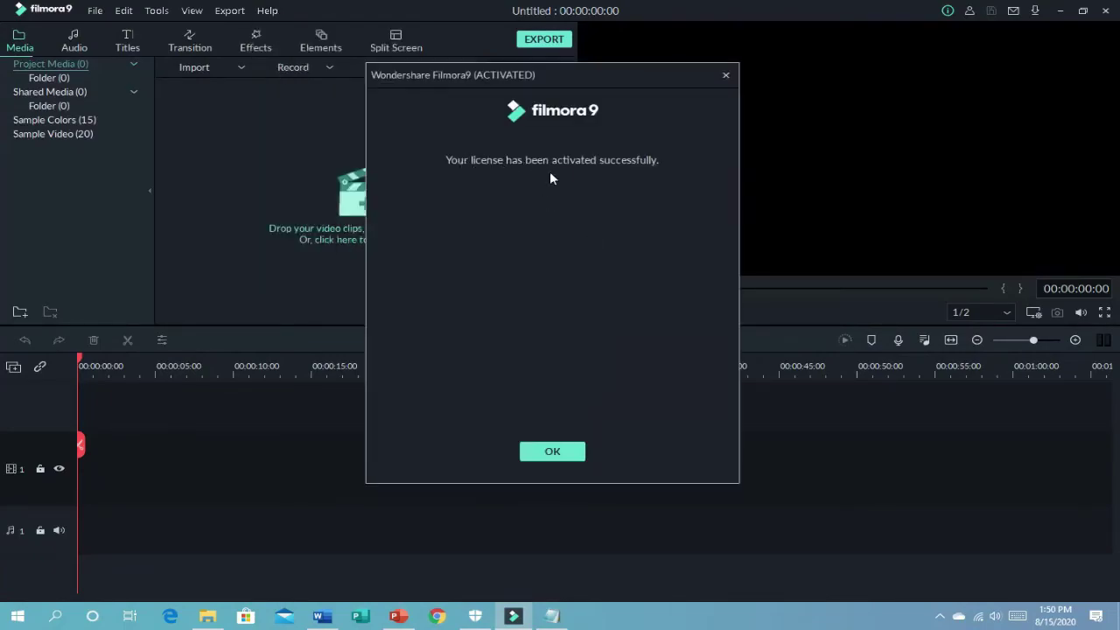
# Step: Click OK on the 'license activated successfully' confirmation
pyautogui.click(577, 452)
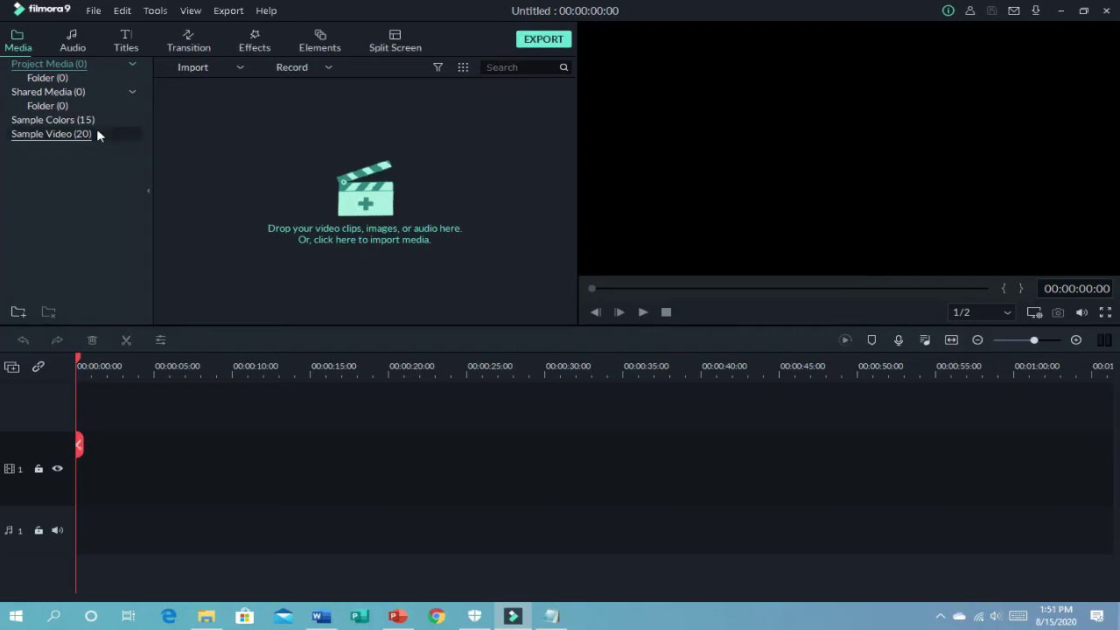
# Step: Import video (1).mkv from the Downloads folder into the media library
pyautogui.click(388, 208)
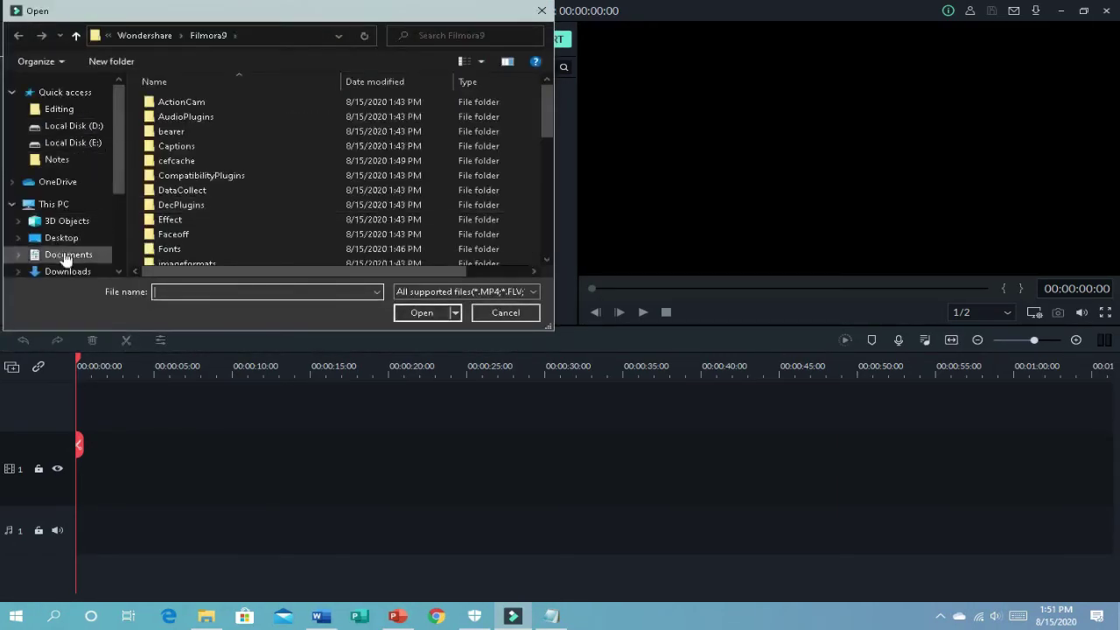
pyautogui.click(67, 271)
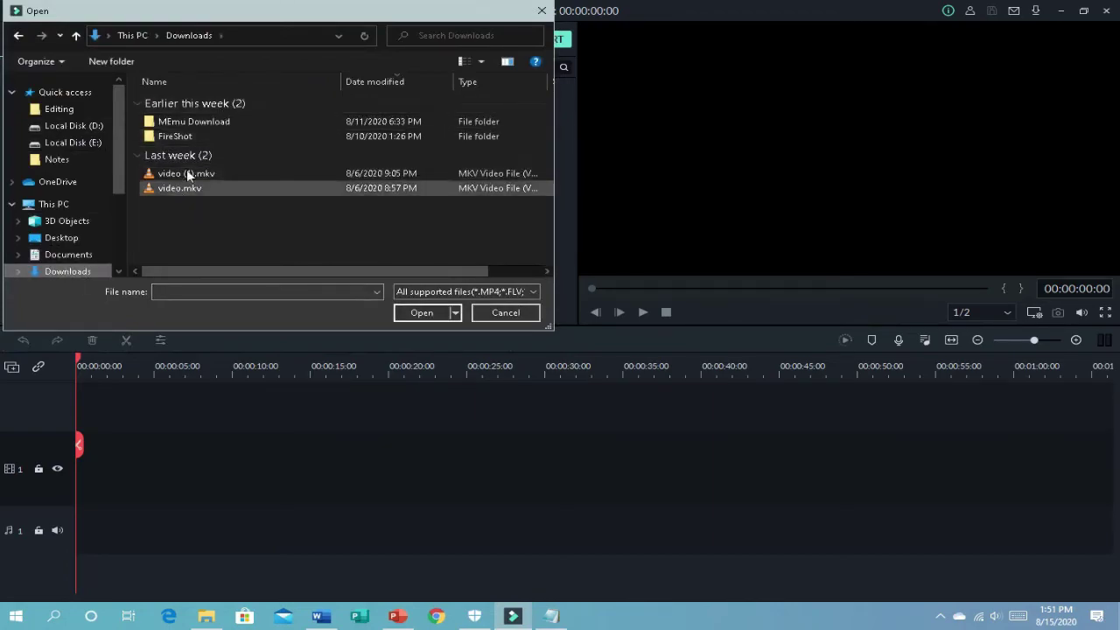
pyautogui.doubleClick(187, 171)
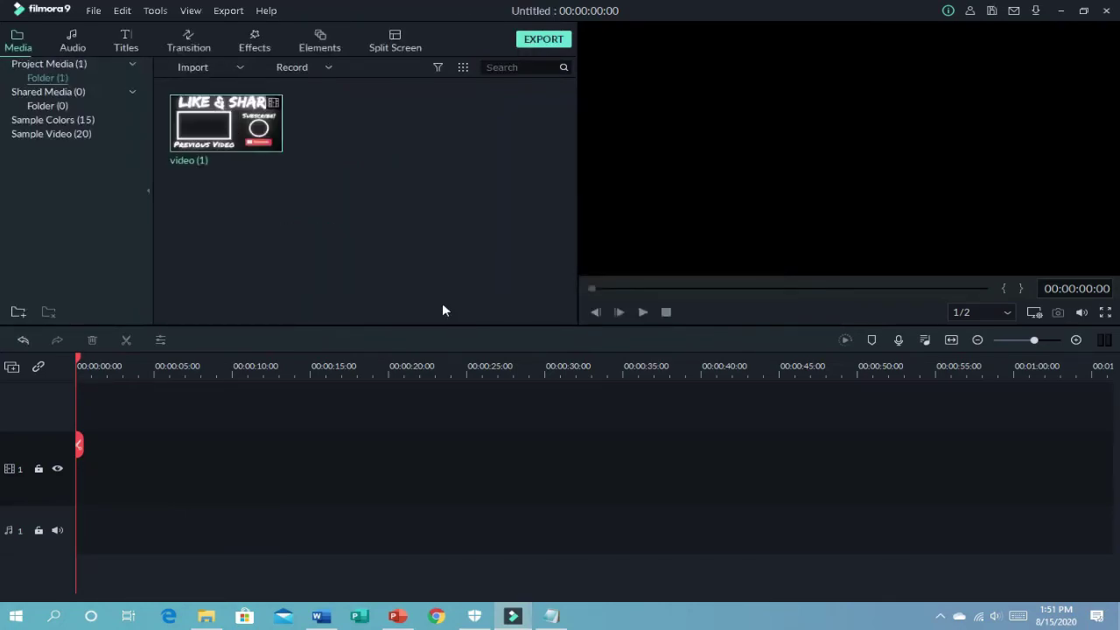
# Step: Place video (1) on video track 1 keeping the 1920x1080 25fps project settings, then preview it
pyautogui.moveTo(226, 123); pyautogui.dragTo(65, 467)
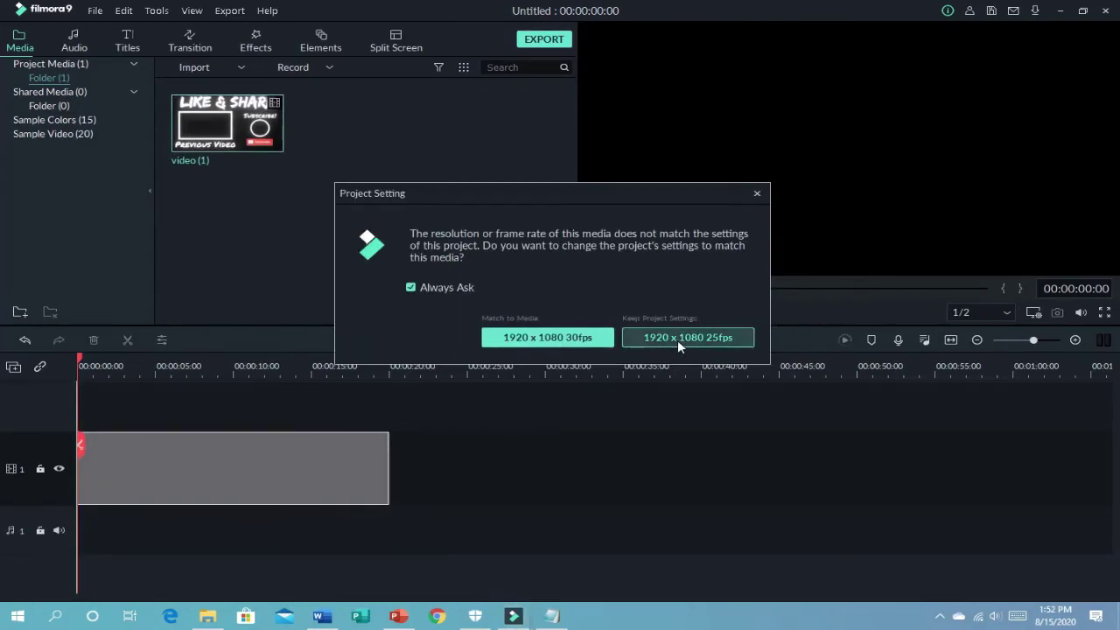
pyautogui.click(677, 337)
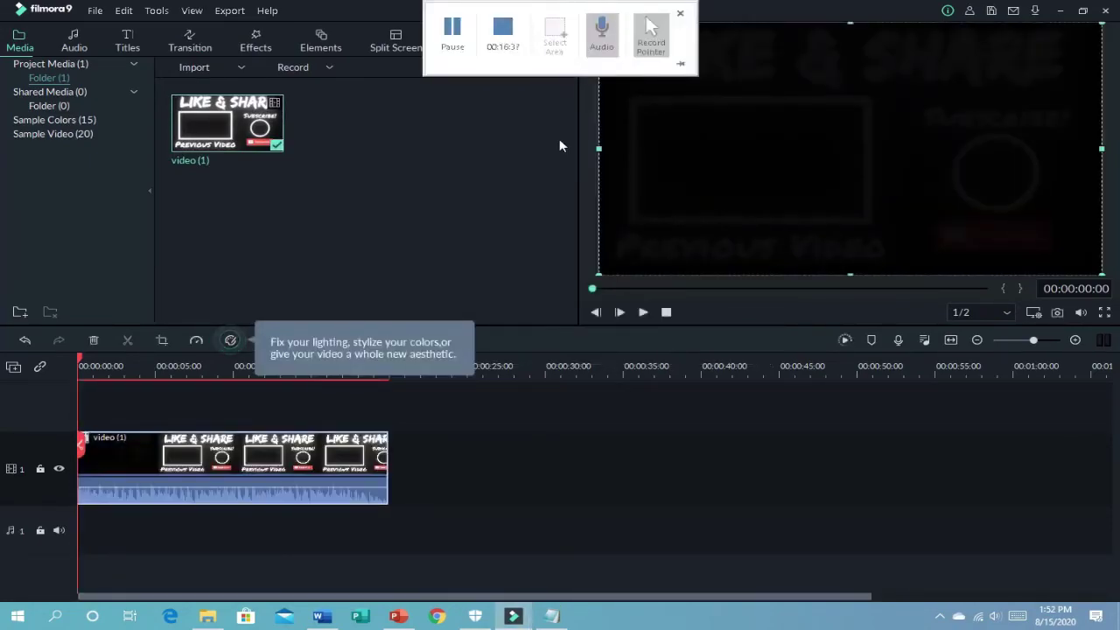
pyautogui.click(643, 313)
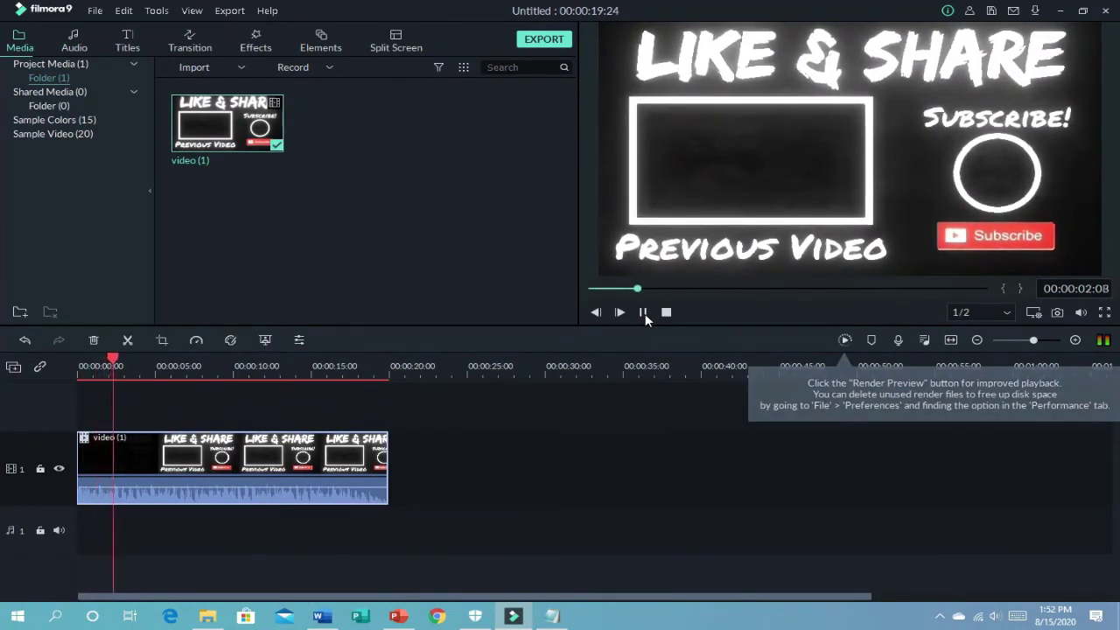
pyautogui.click(643, 313)
# Step: Export My Video.mp4 as MP4 at 1280x720 and 29.97 fps with Best quality
pyautogui.click(544, 39)
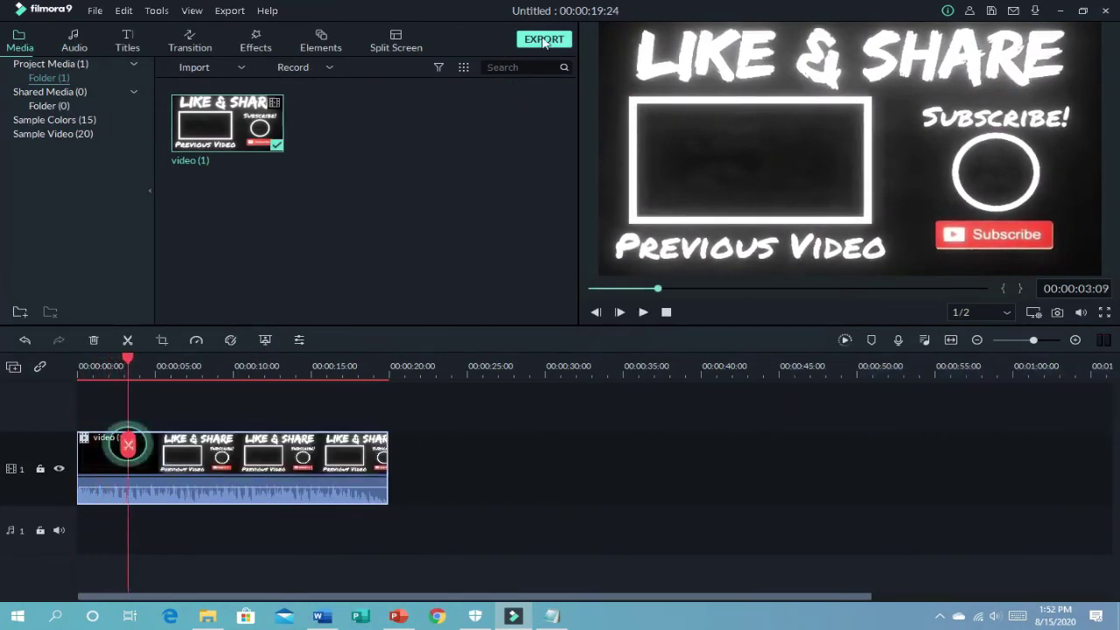
pyautogui.click(644, 255)
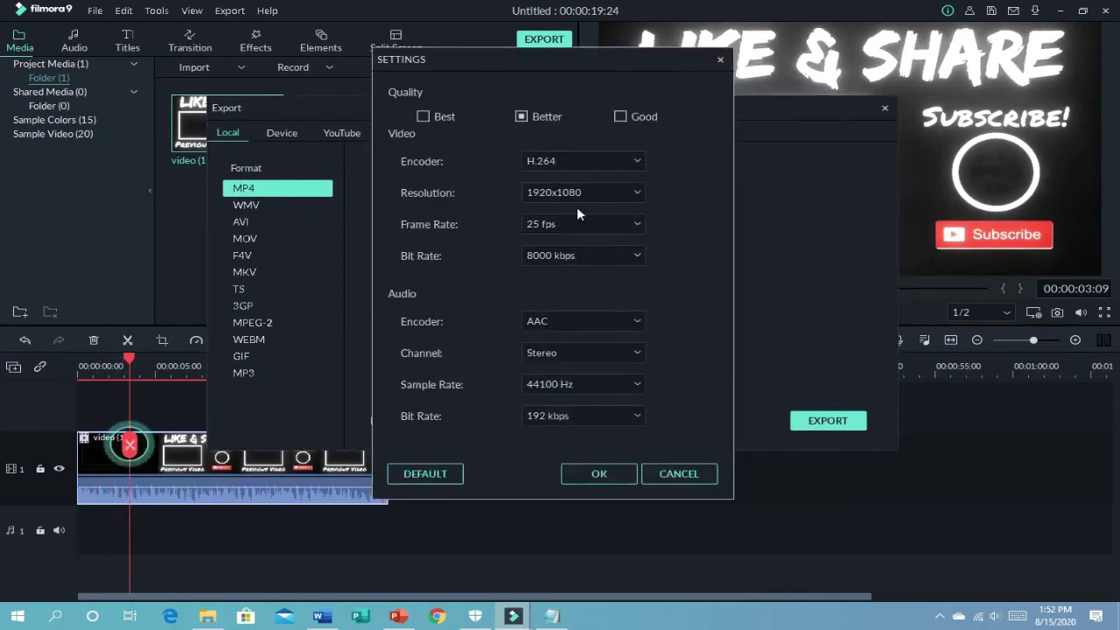
pyautogui.click(583, 191)
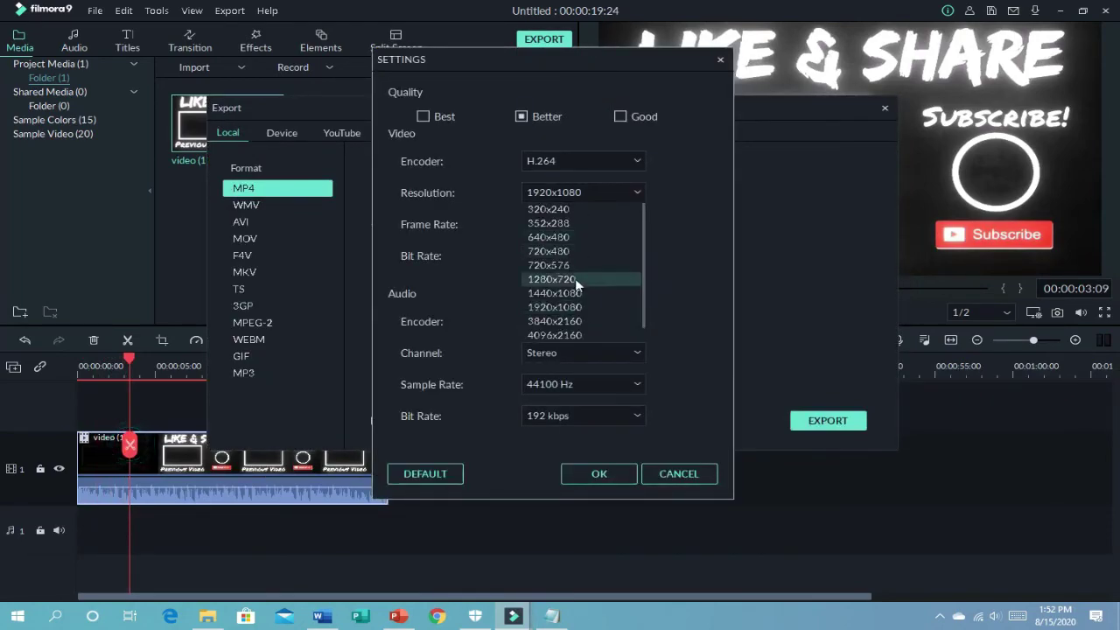
pyautogui.click(581, 282)
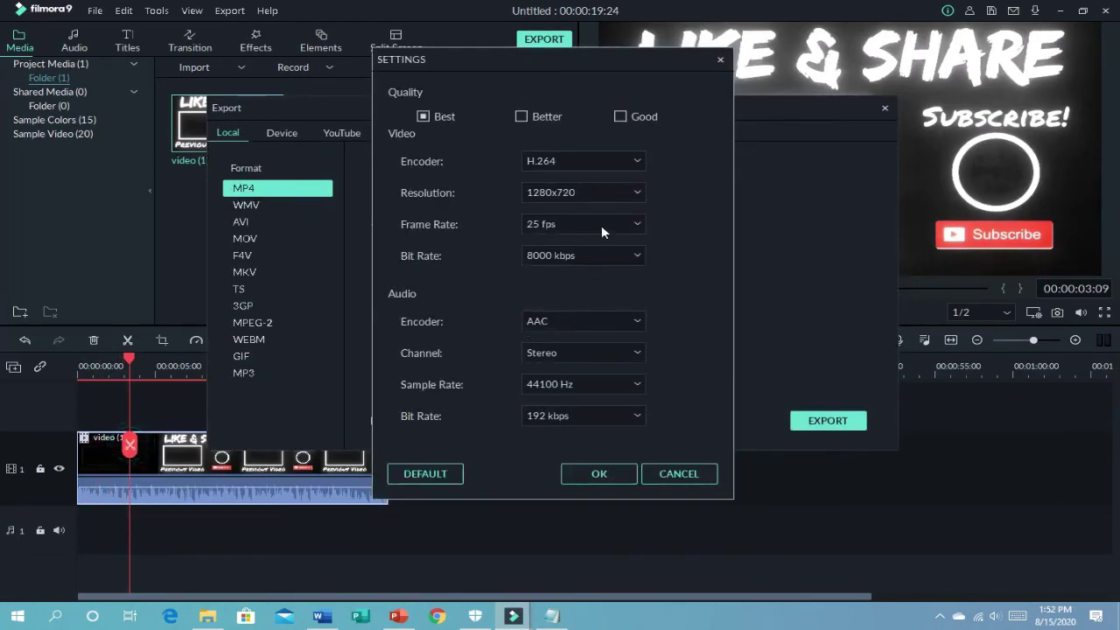
pyautogui.click(601, 225)
pyautogui.click(585, 292)
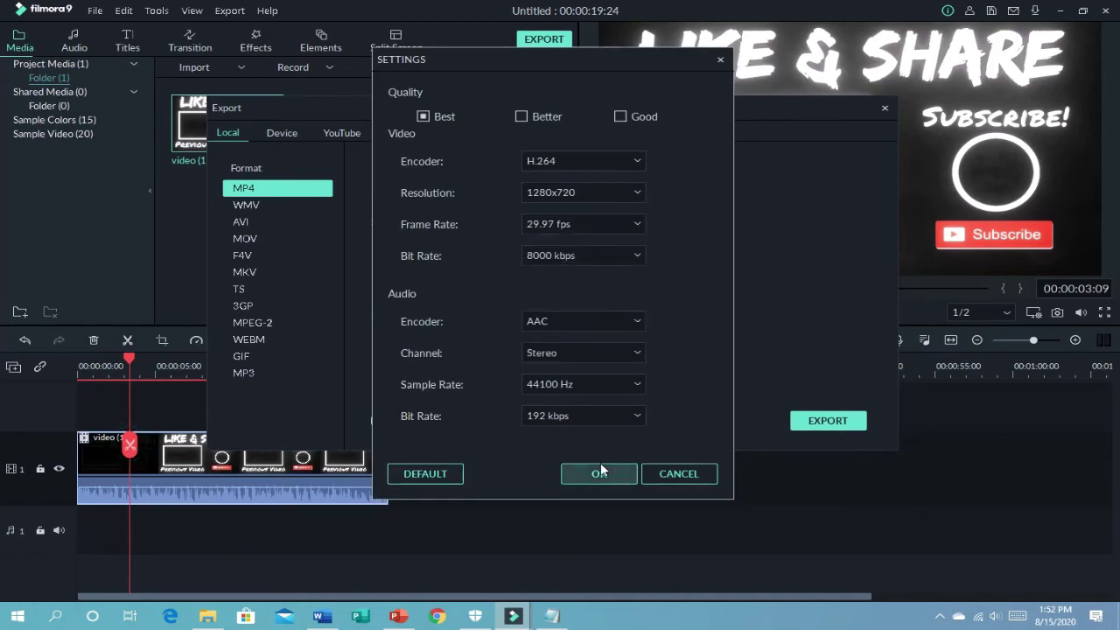
pyautogui.press('Return')
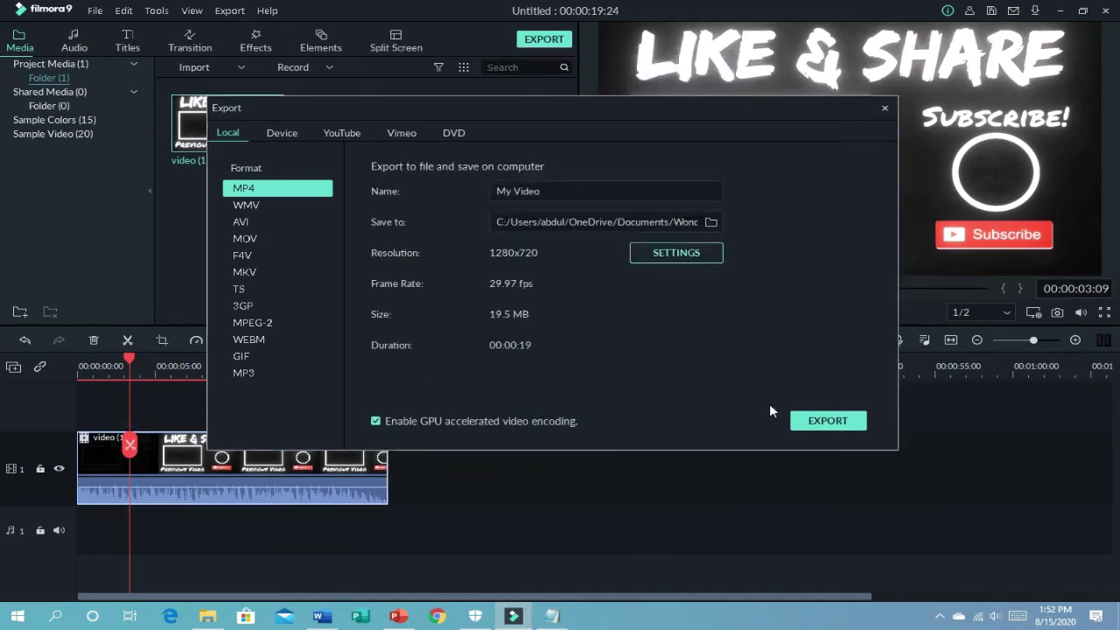
pyautogui.click(818, 421)
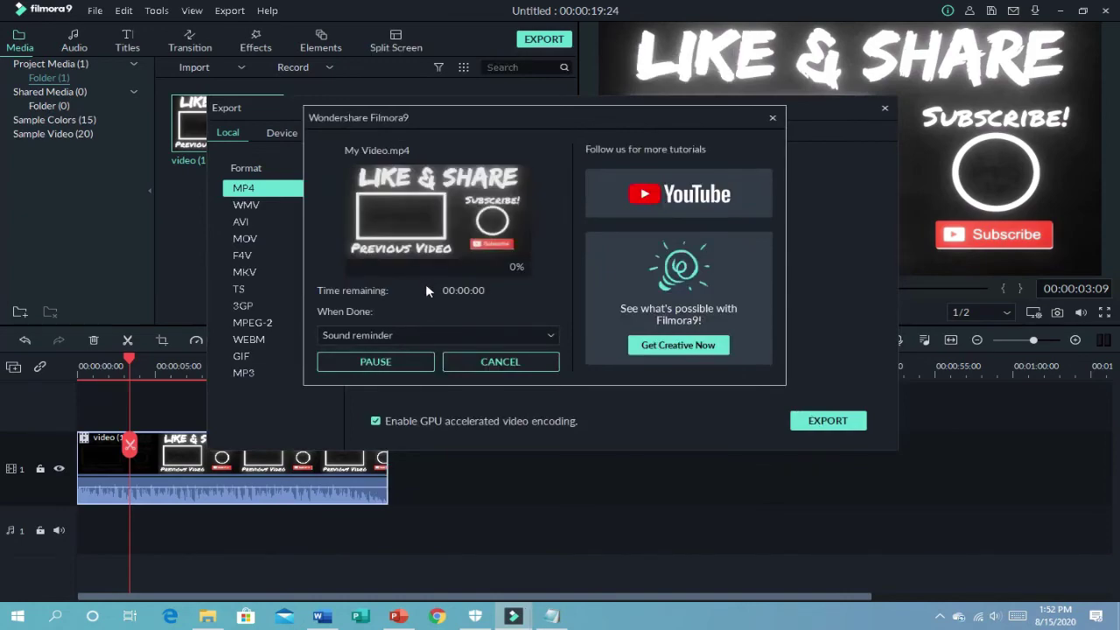